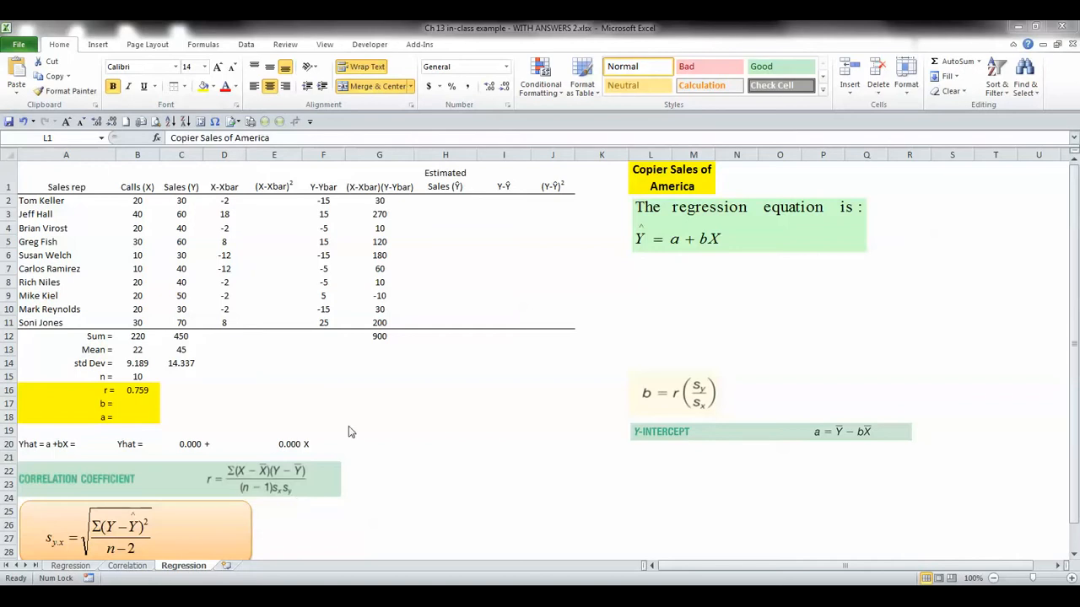
Step: Examine the formulas behind the X and Y deviations, the product sum, both standard deviations, n and r
left_click(217, 203)
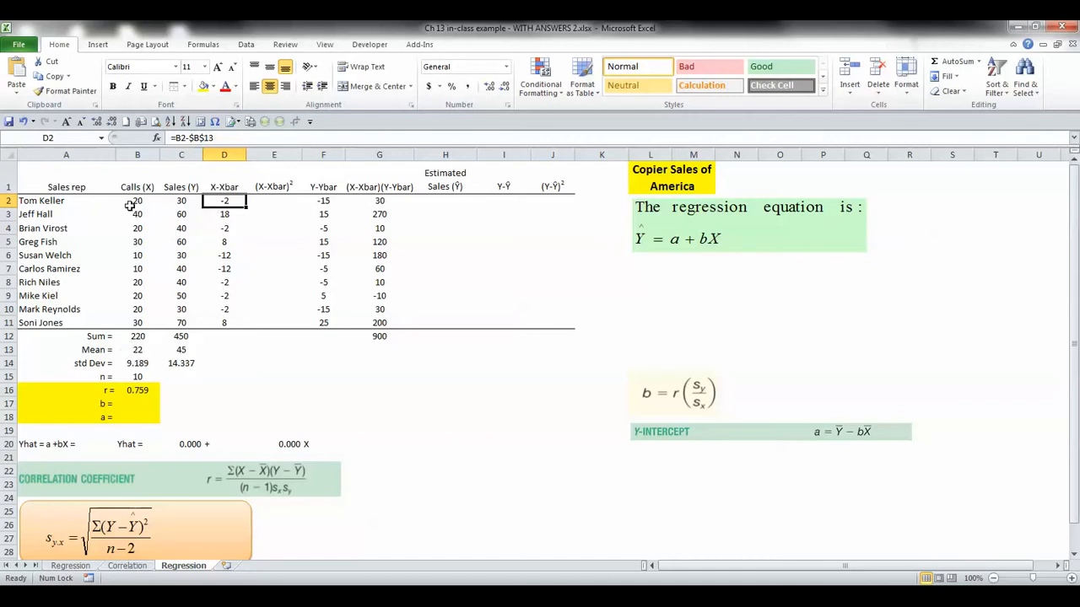
left_click(312, 205)
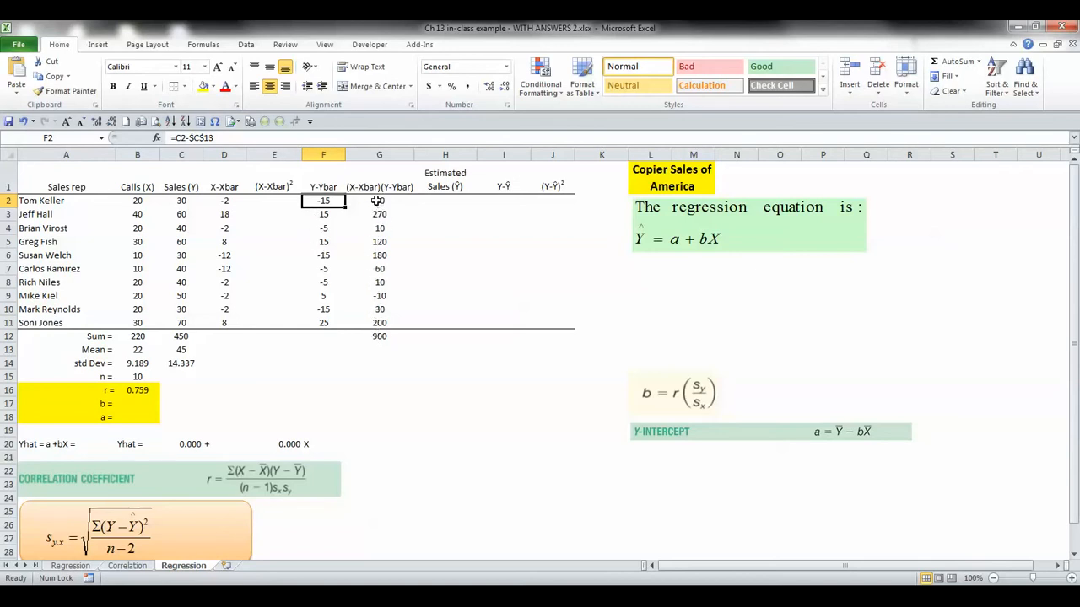
left_click(375, 337)
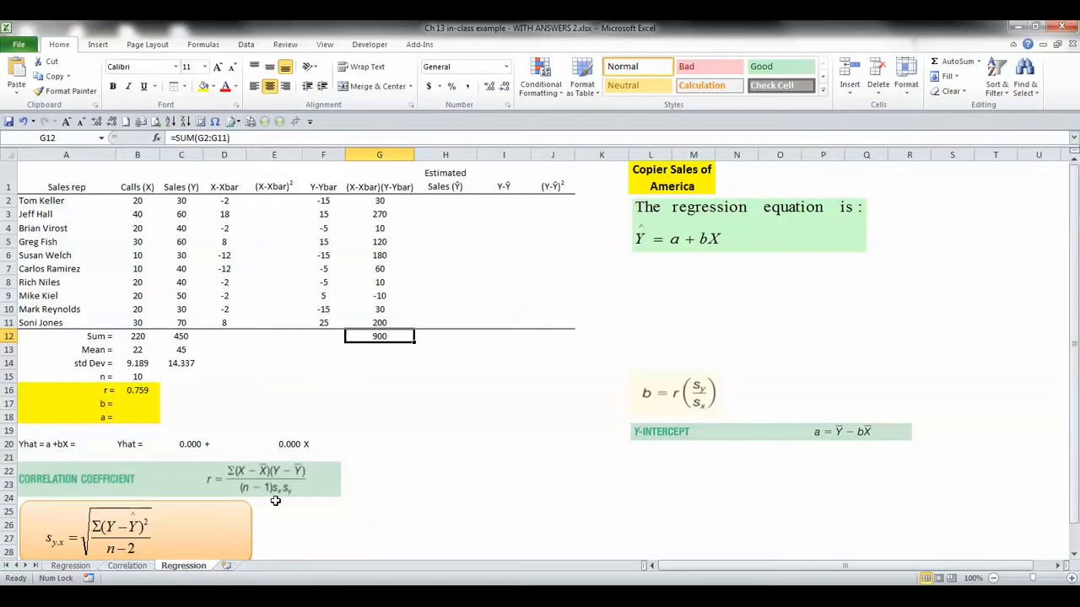
left_click(153, 368)
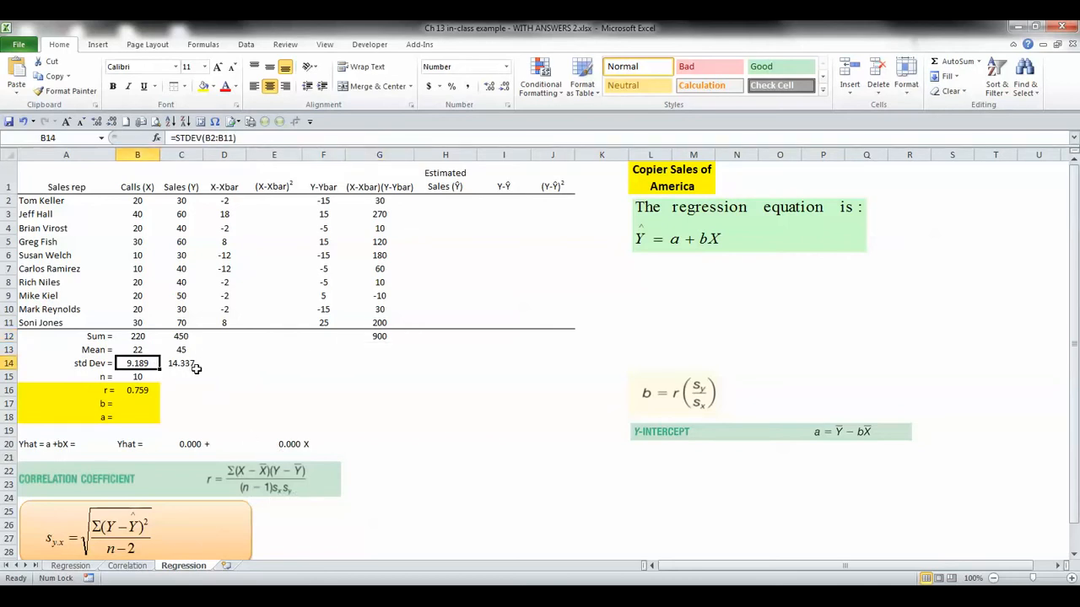
left_click(193, 366)
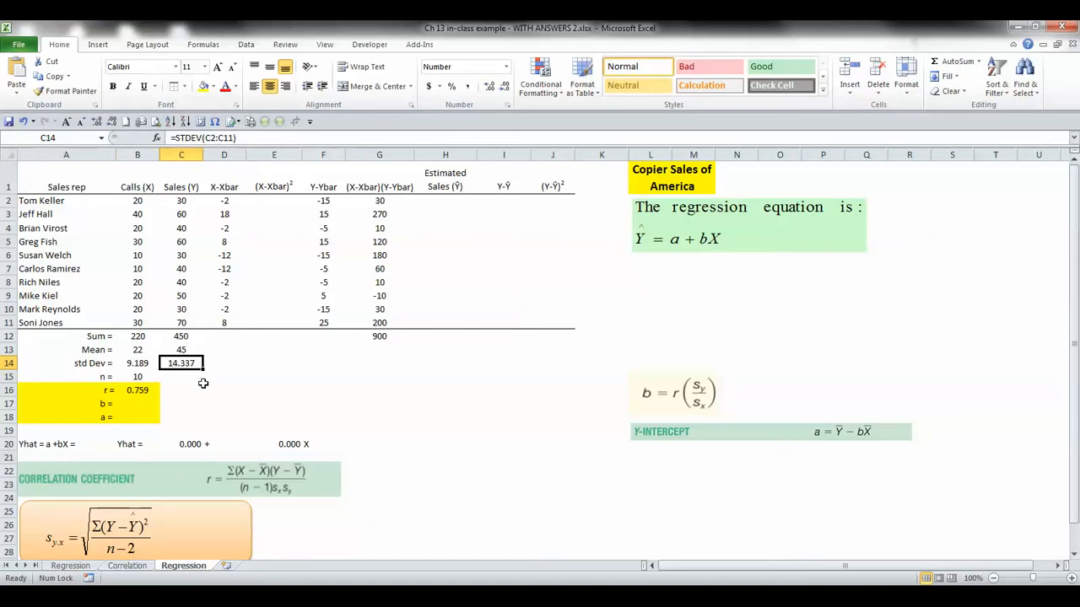
key("Left")
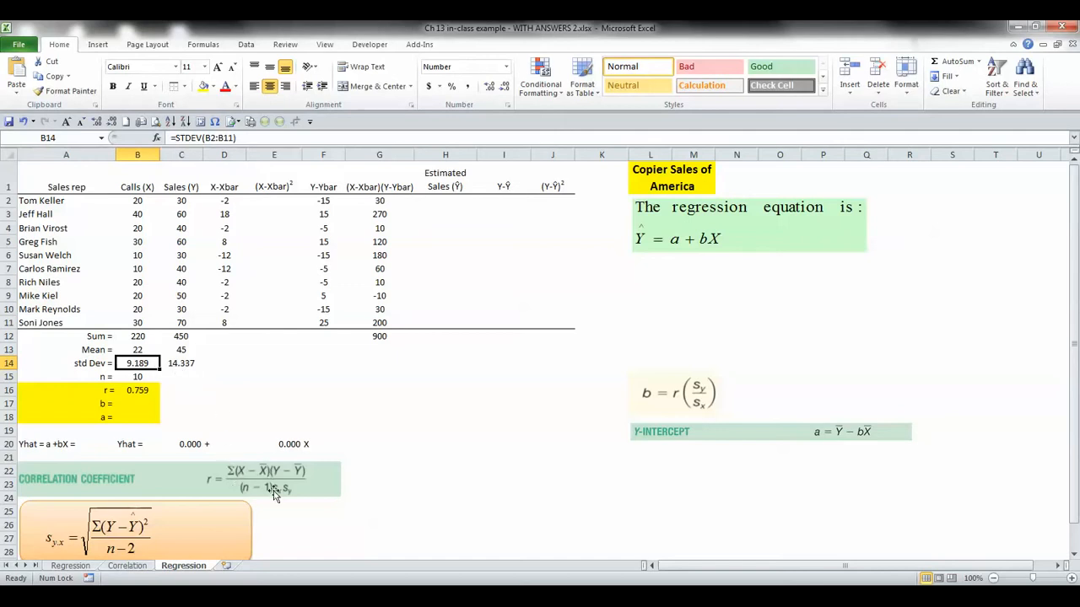
left_click(152, 380)
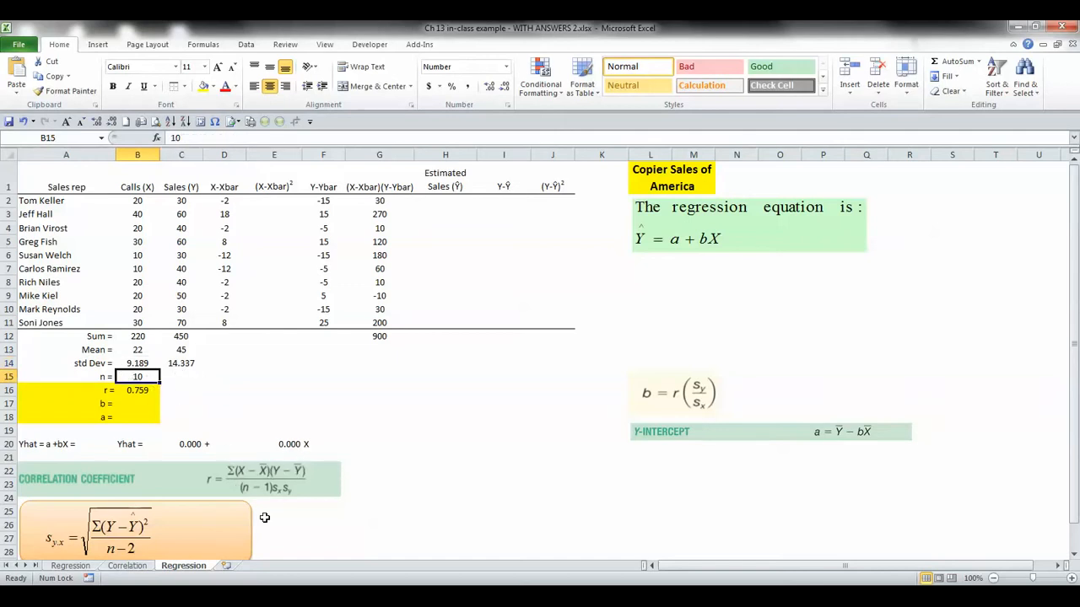
key("Down")
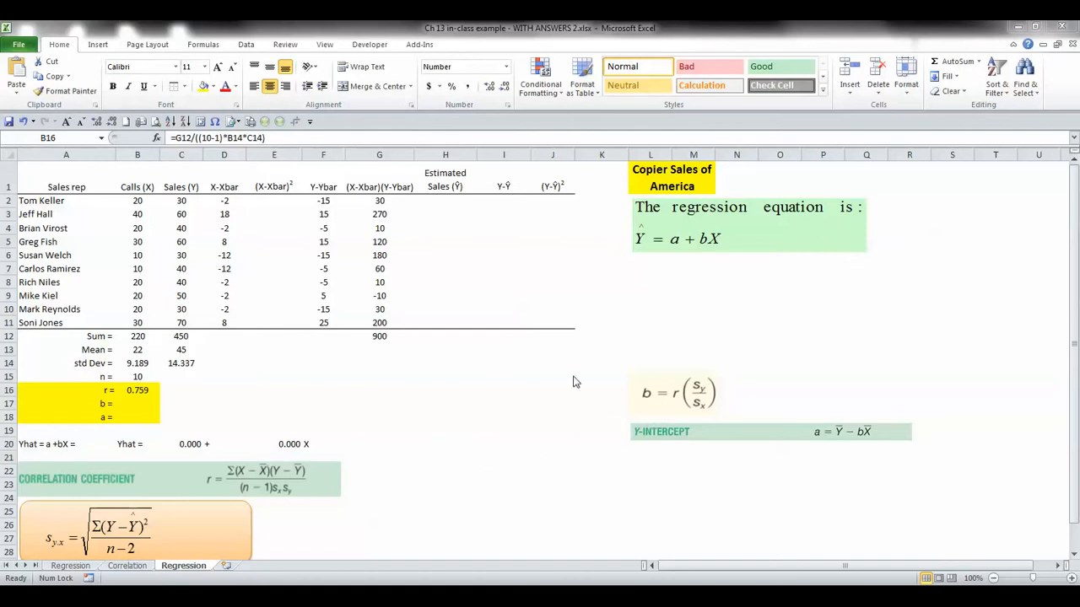
Step: Calculate the slope b in B17 with the formula =B16*(C14/B14)
left_click(142, 406)
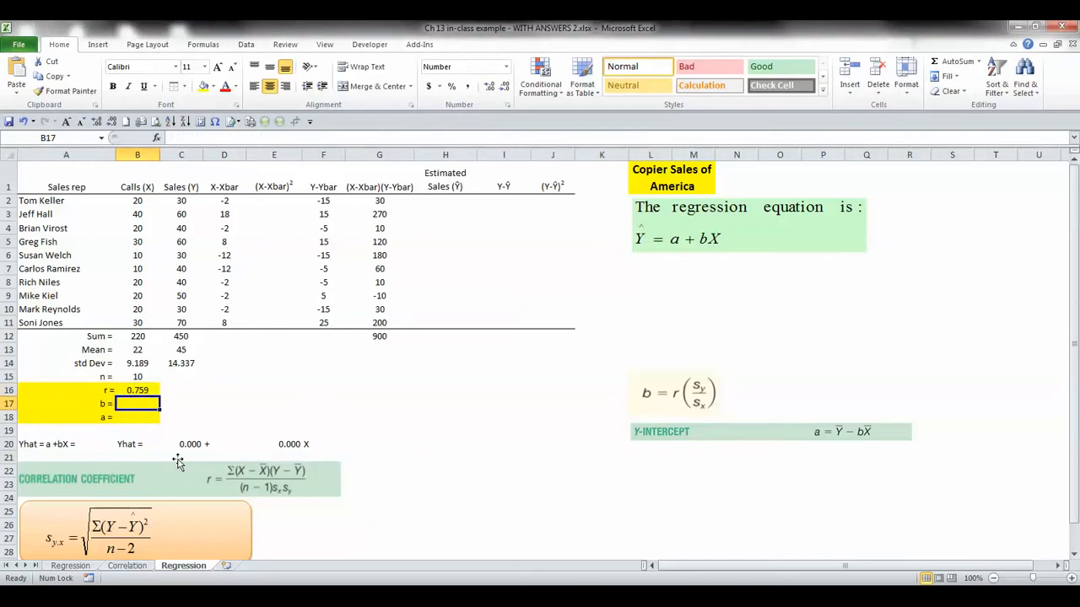
type("=")
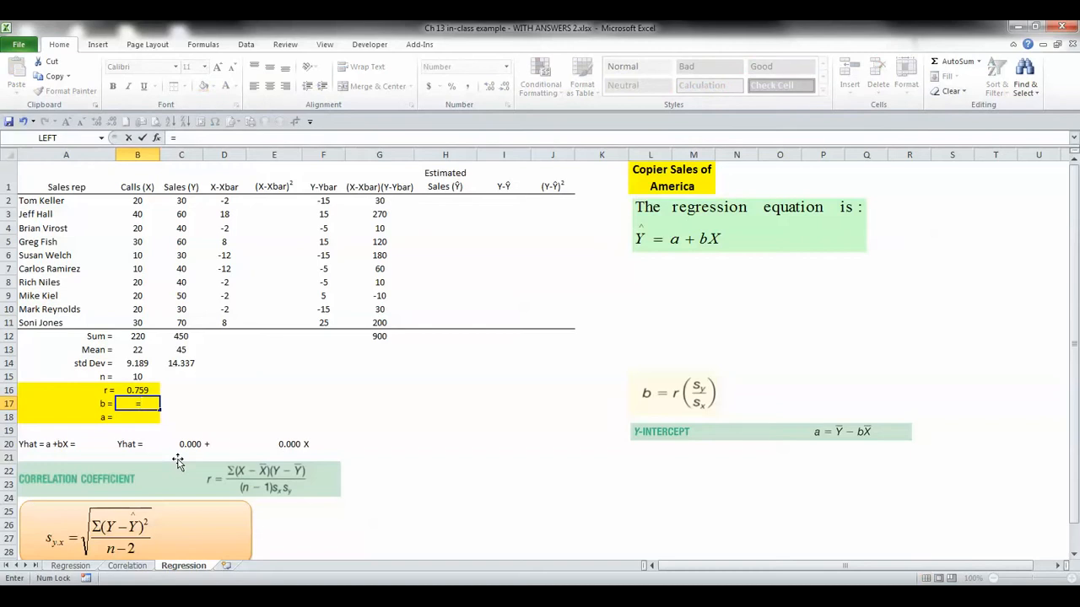
left_click(141, 389)
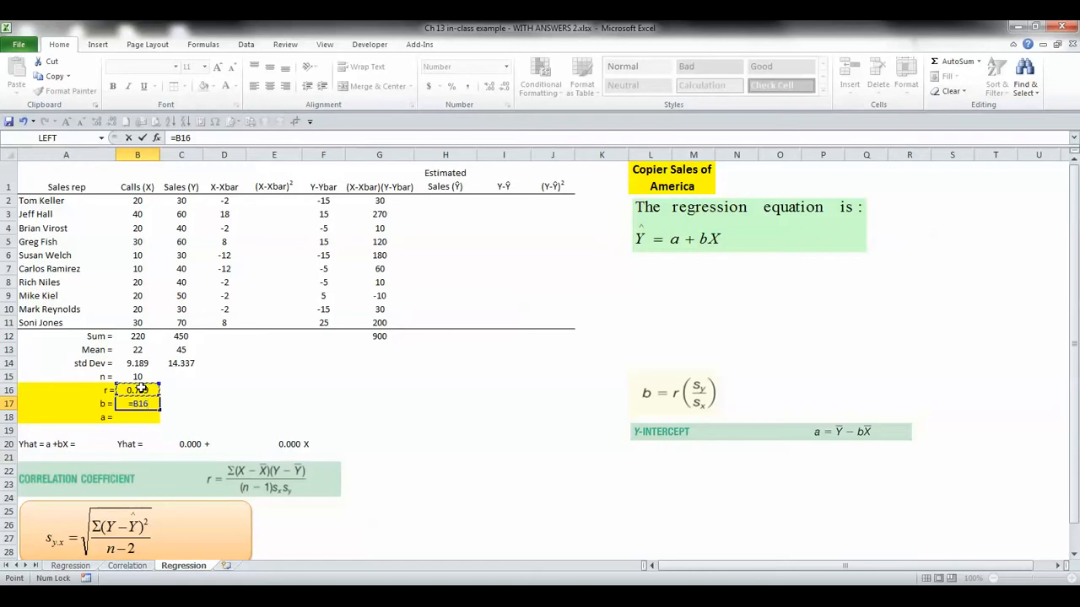
type("*")
left_click(180, 364)
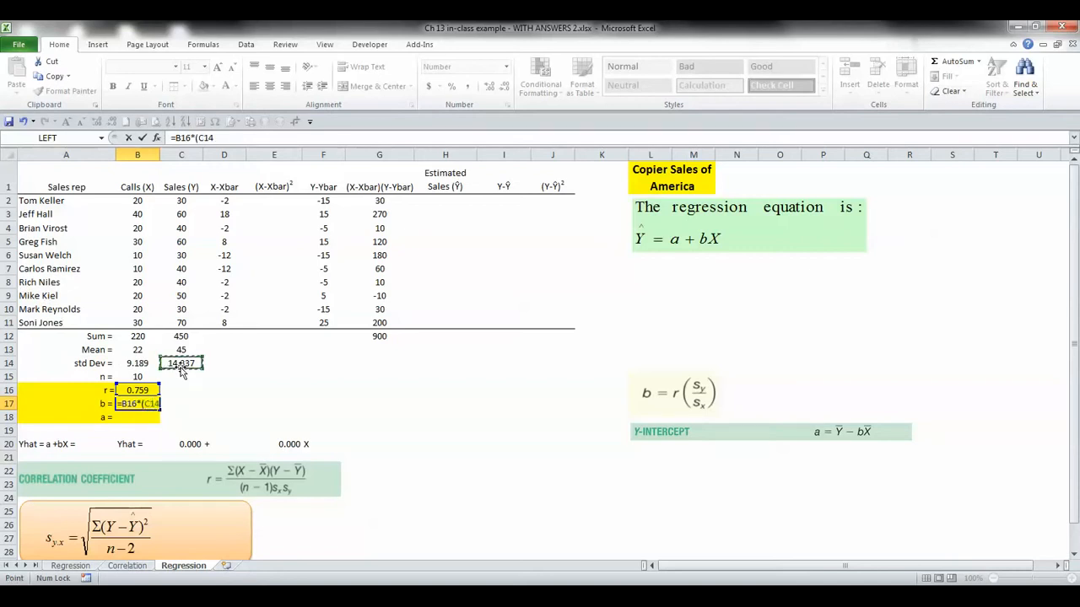
type("/")
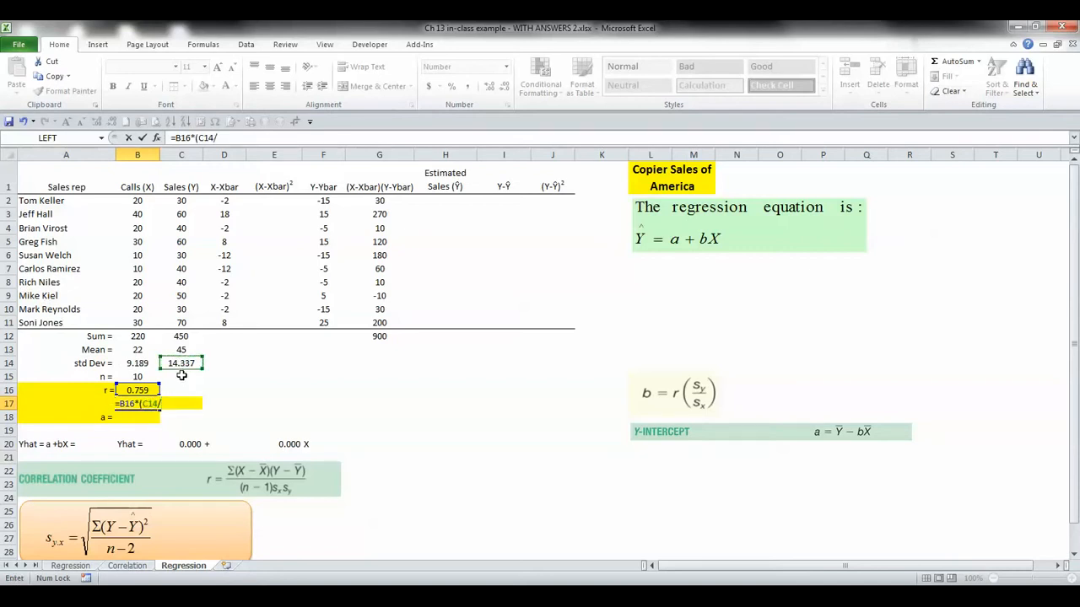
left_click(139, 366)
type(")")
key("Return")
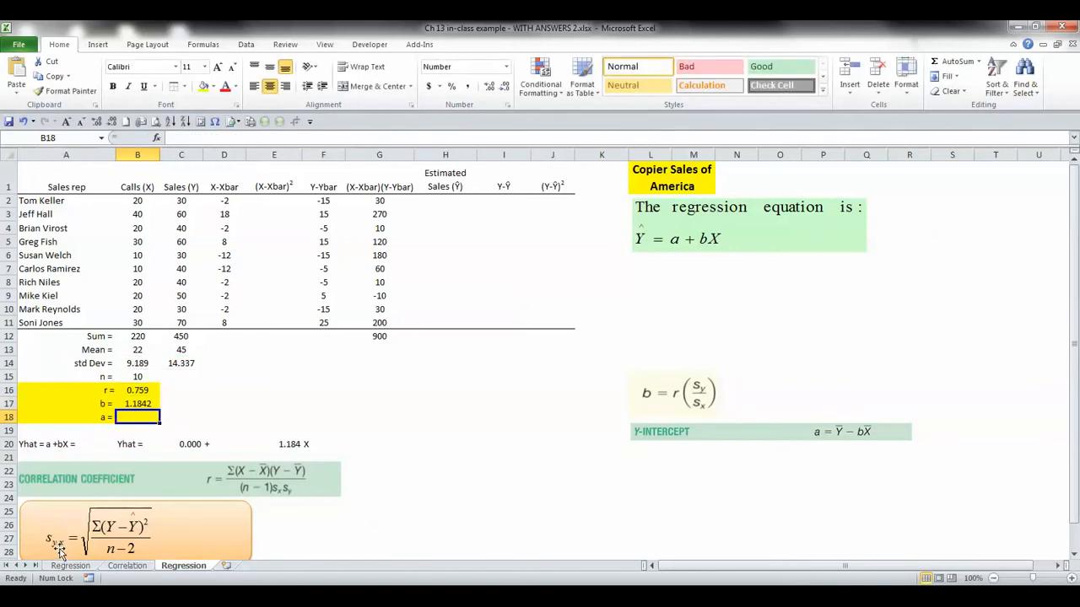
Step: Review the slope formula in B17 and the cell reference behind the intercept term in C20
key("Up")
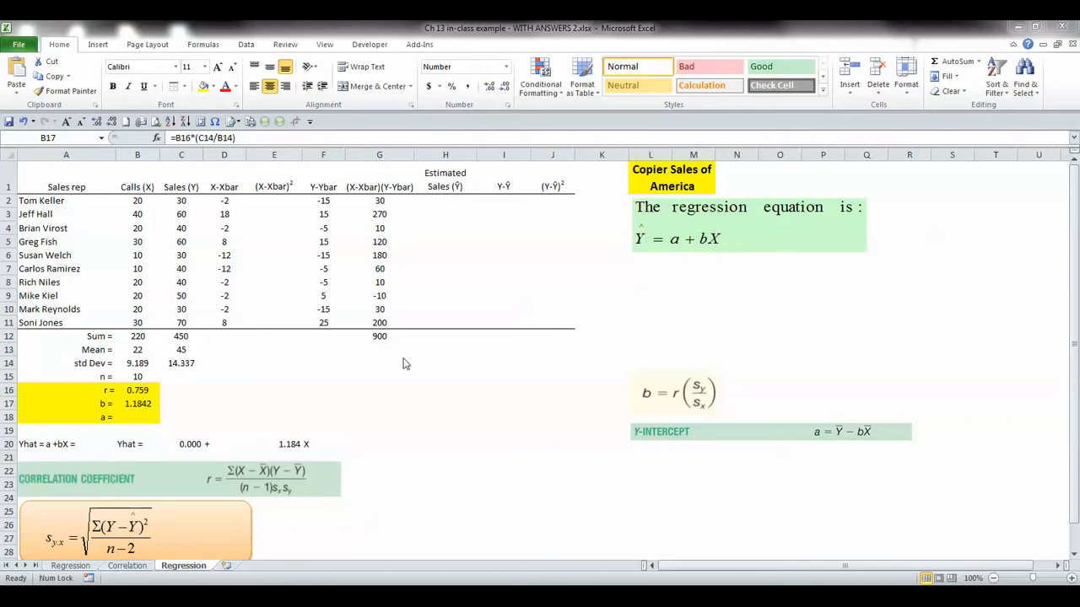
key("Left")
key("Down")
key("Down")
key("Down")
key("Right")
key("Right")
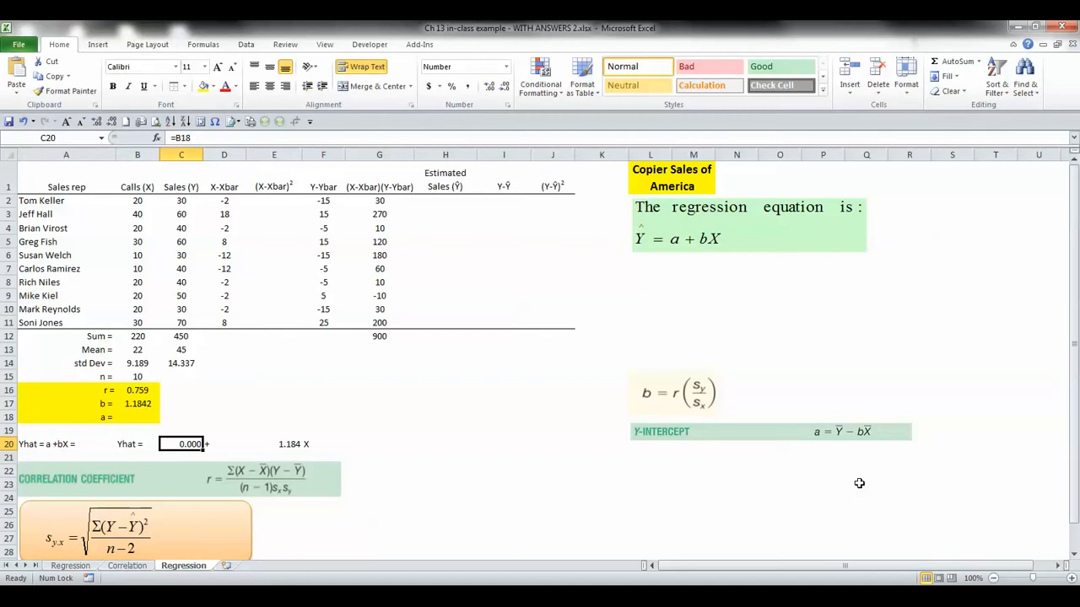
Step: Calculate the y-intercept a in B18 with the formula =C13-(B17*B13)
left_click(153, 421)
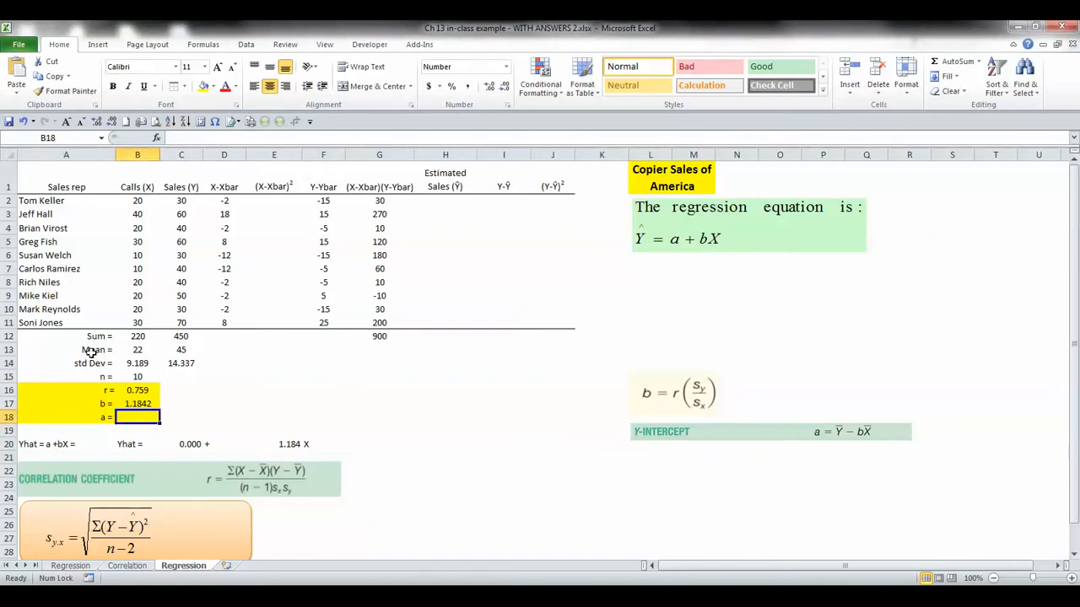
type("=")
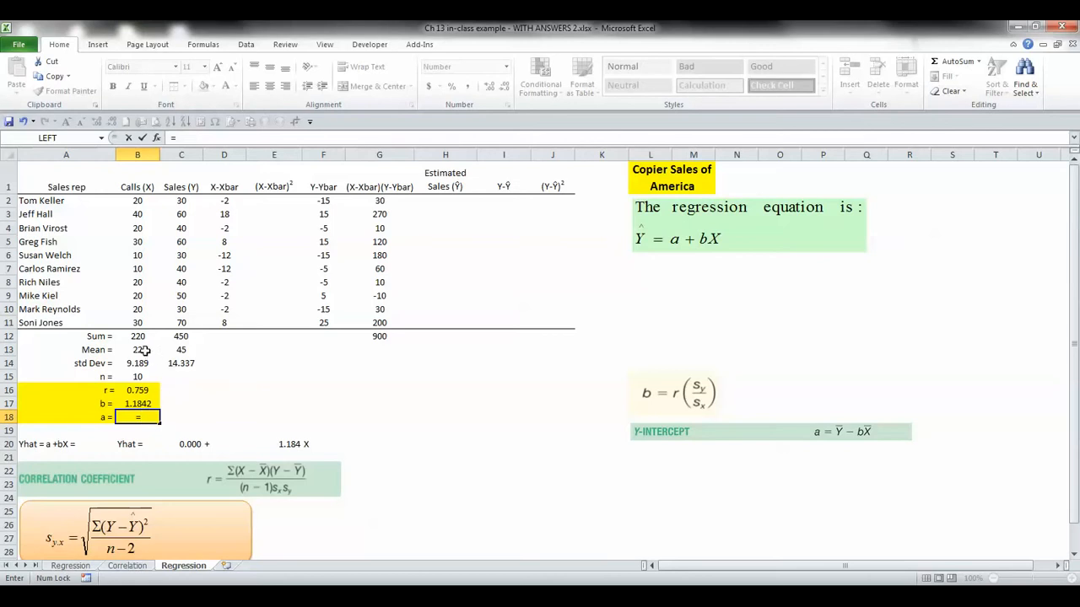
left_click(175, 353)
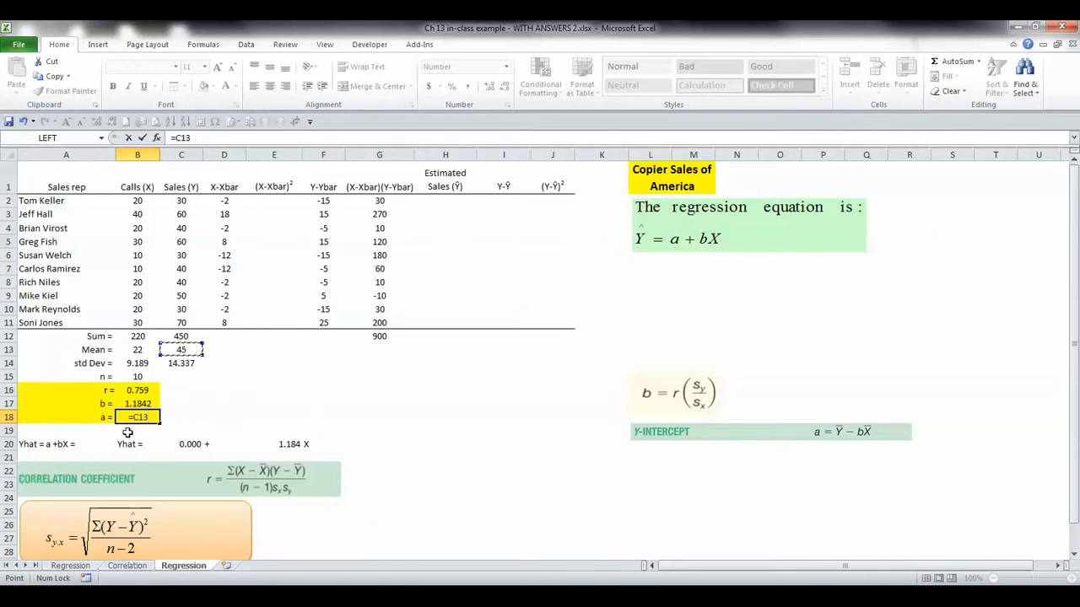
type("-(")
left_click(140, 404)
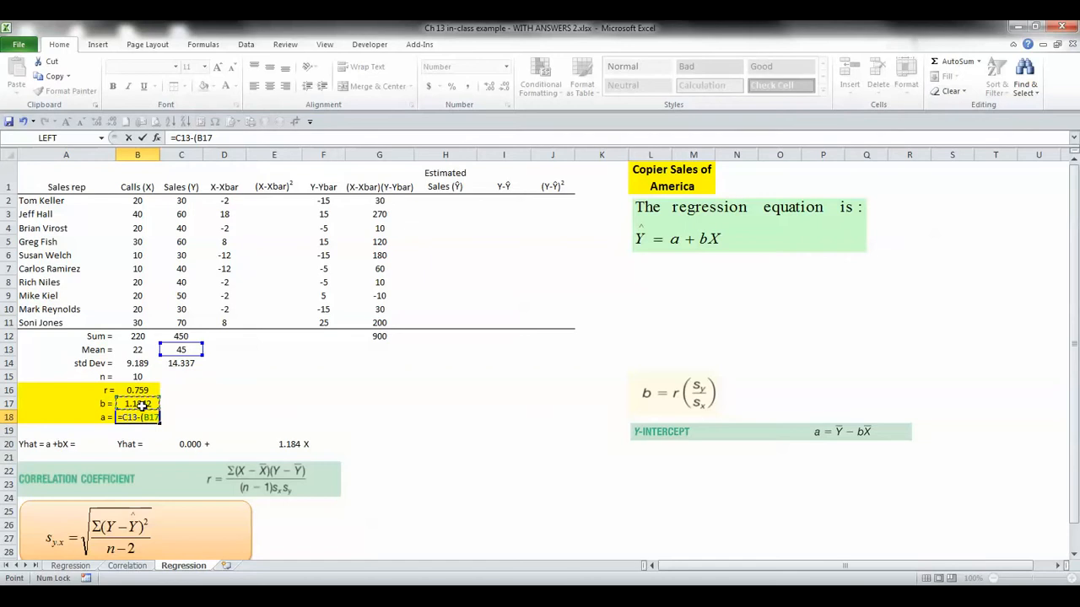
type("*")
left_click(134, 349)
type(")")
key("Return")
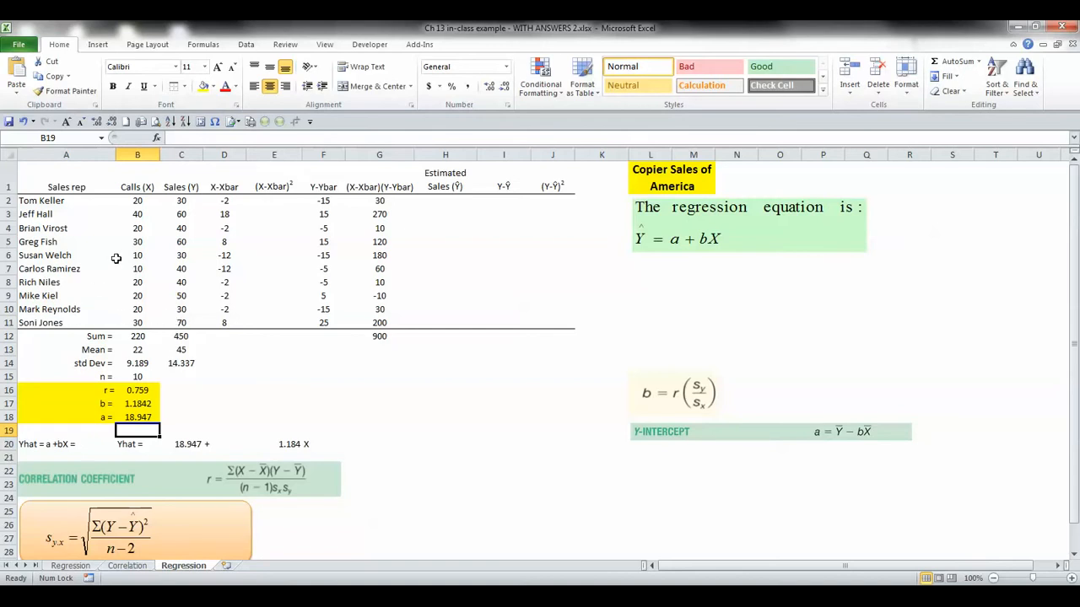
Step: Check the minimum and maximum of the Calls (X) values in B2:B11 using the selection's summary statistics
left_click(135, 204)
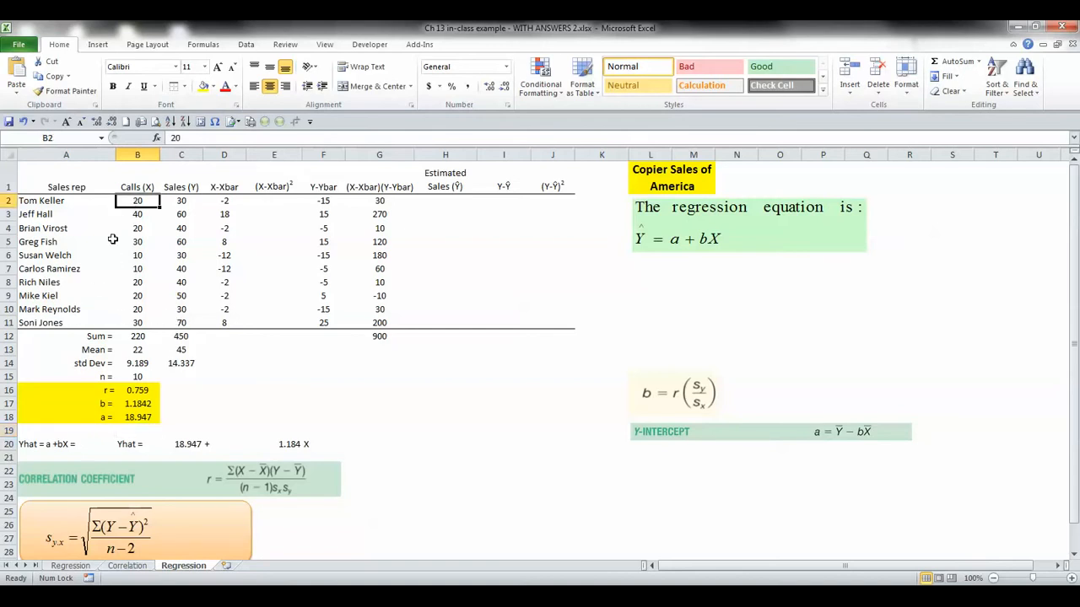
left_click(133, 323, "shift")
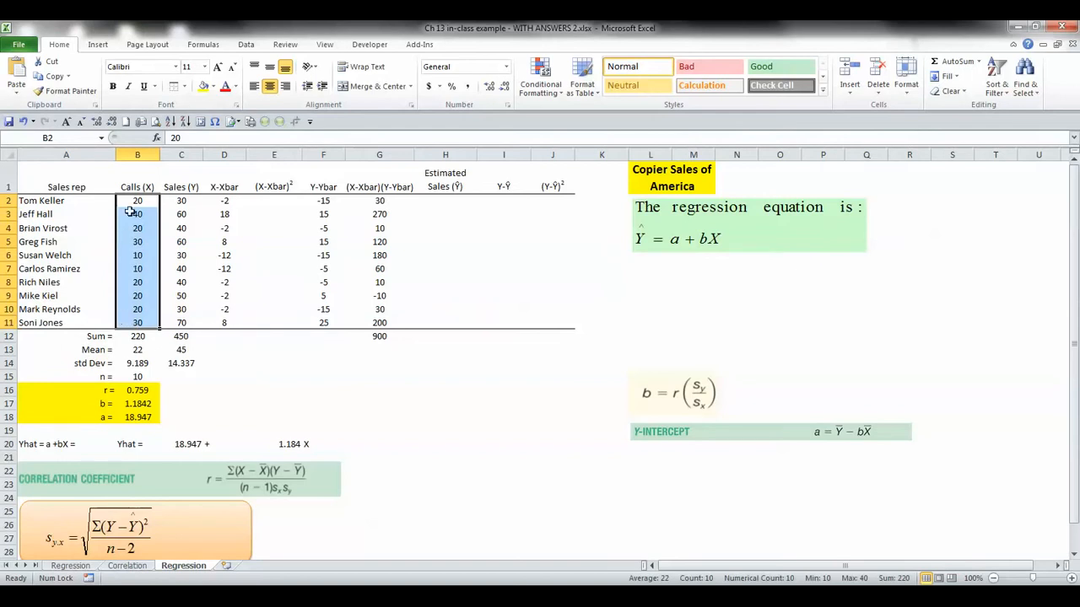
right_click(615, 580)
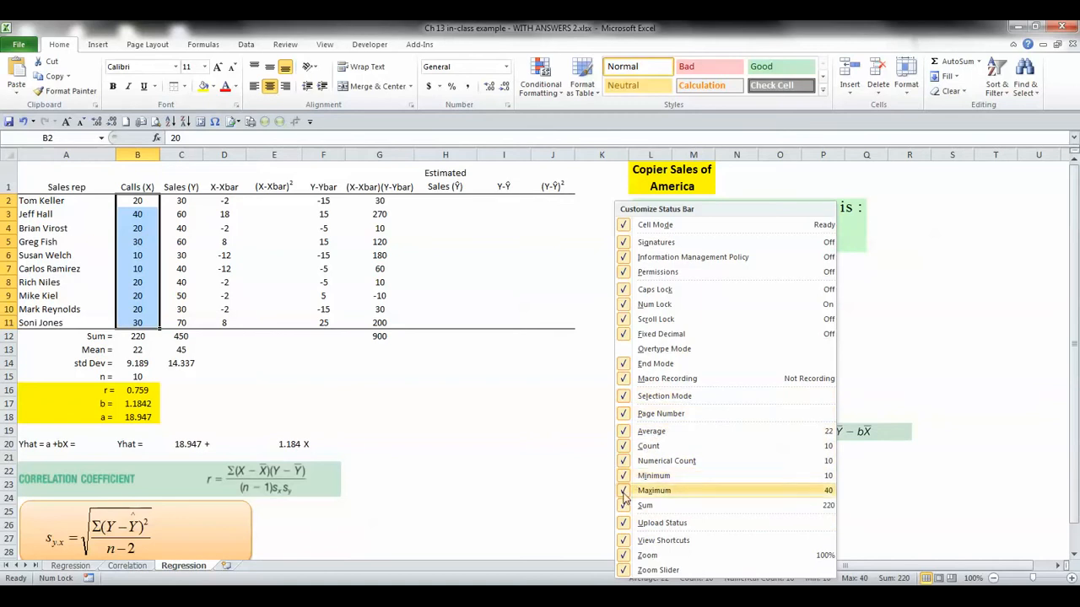
key("Escape")
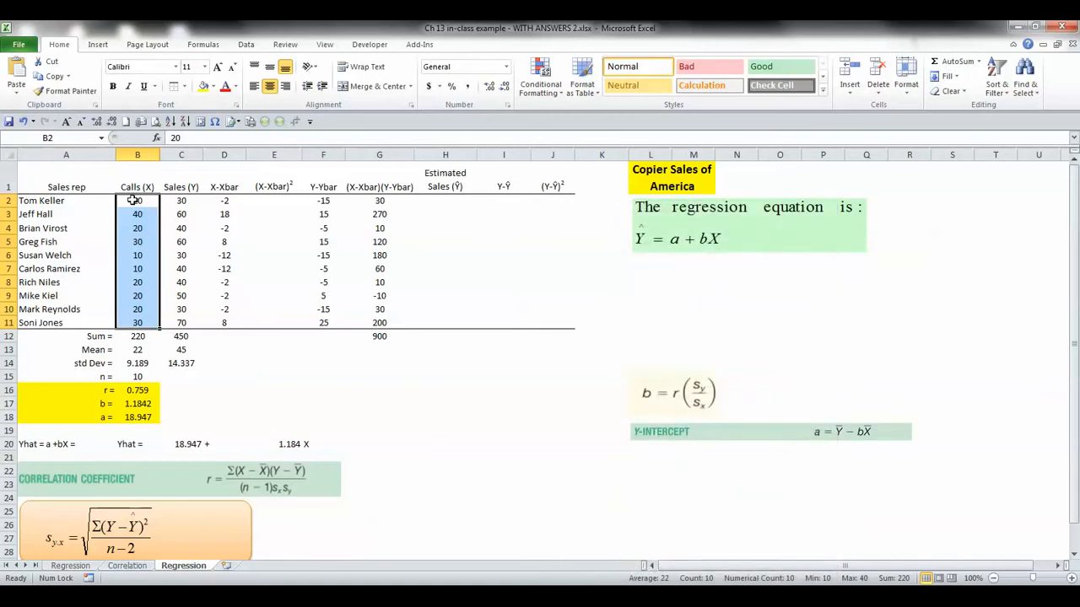
left_click(132, 200)
key("shift+Down")
key("shift+Down")
key("shift+Down")
key("shift+Down")
key("shift+Down")
key("shift+Down")
key("shift+Down")
key("shift+Down")
key("shift+Down")
Step: Enter the label "Yhat =" in A19 below the intercept label
left_click(210, 416)
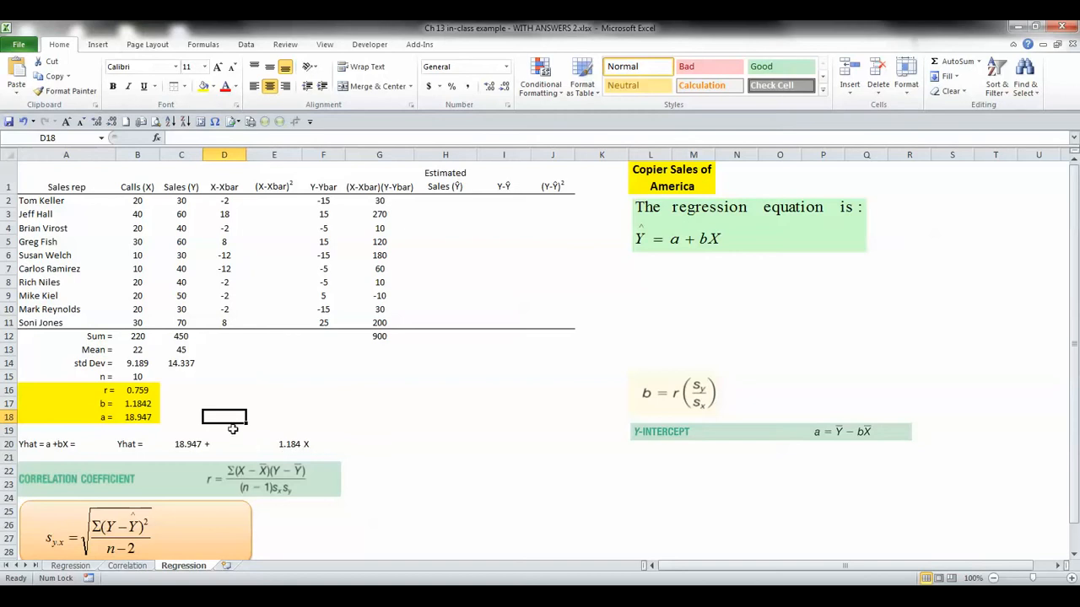
key("Left")
key("Down")
key("Left")
key("Left")
type("Y")
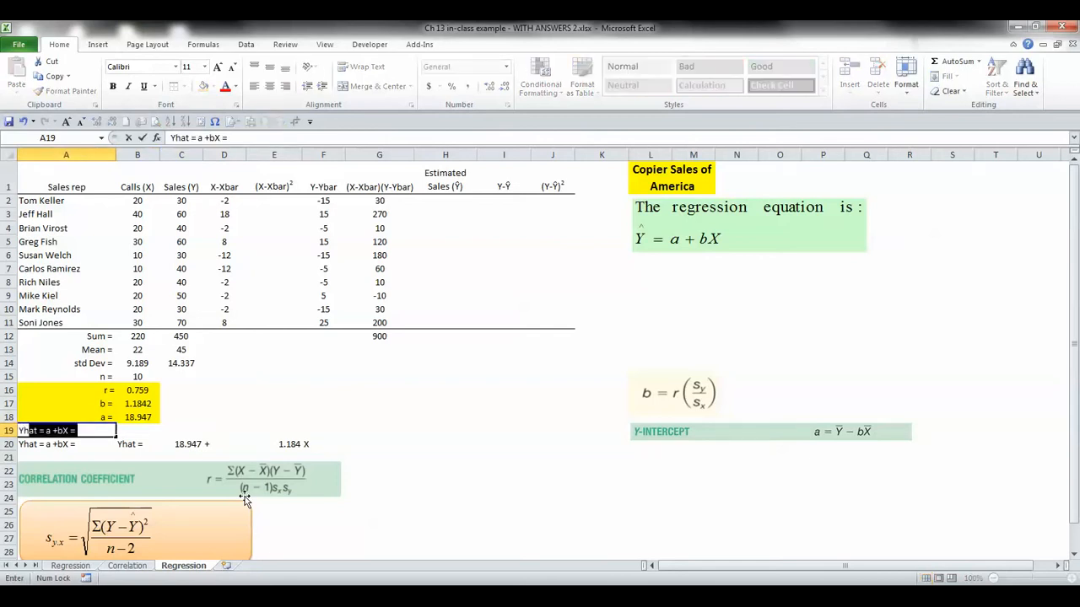
type("hat =")
key("BackSpace")
key("Tab")
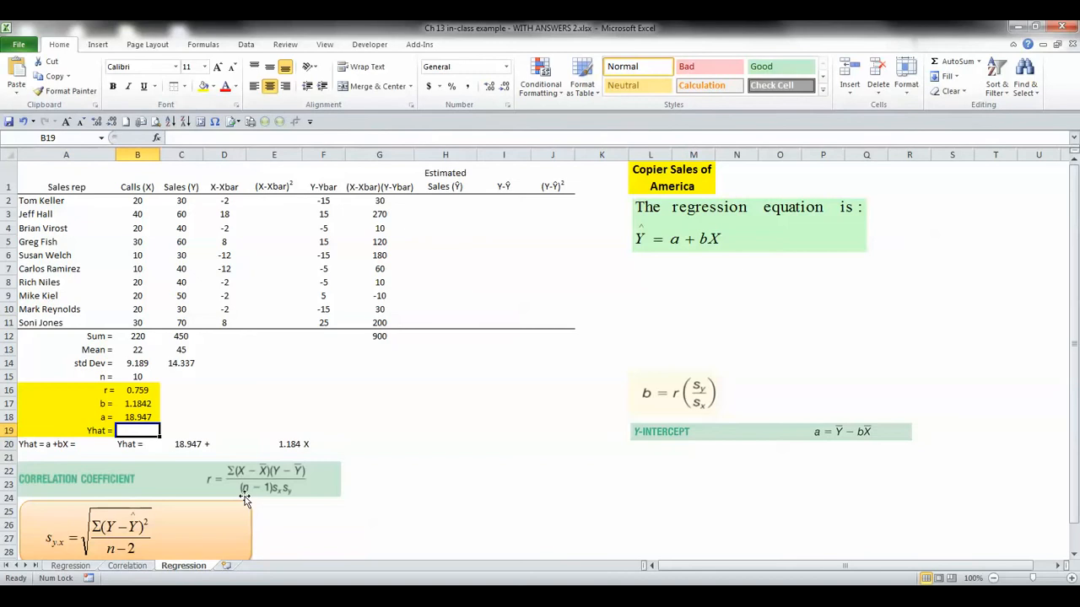
Step: Calculate the estimated sales for 20 calls in B19 with the formula =B18+(B17*20)
type("=")
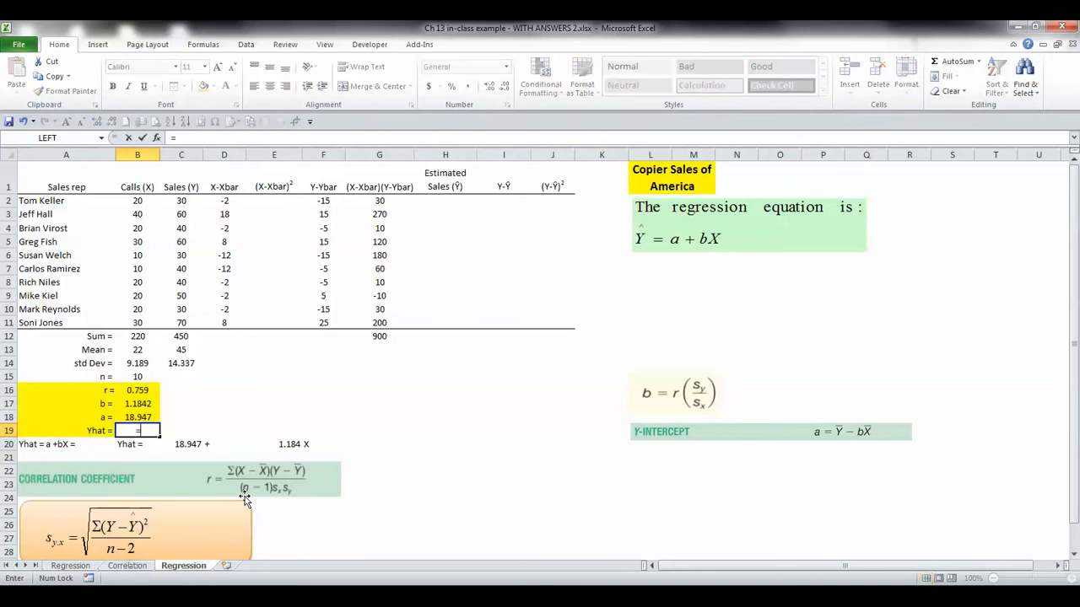
left_click(180, 448)
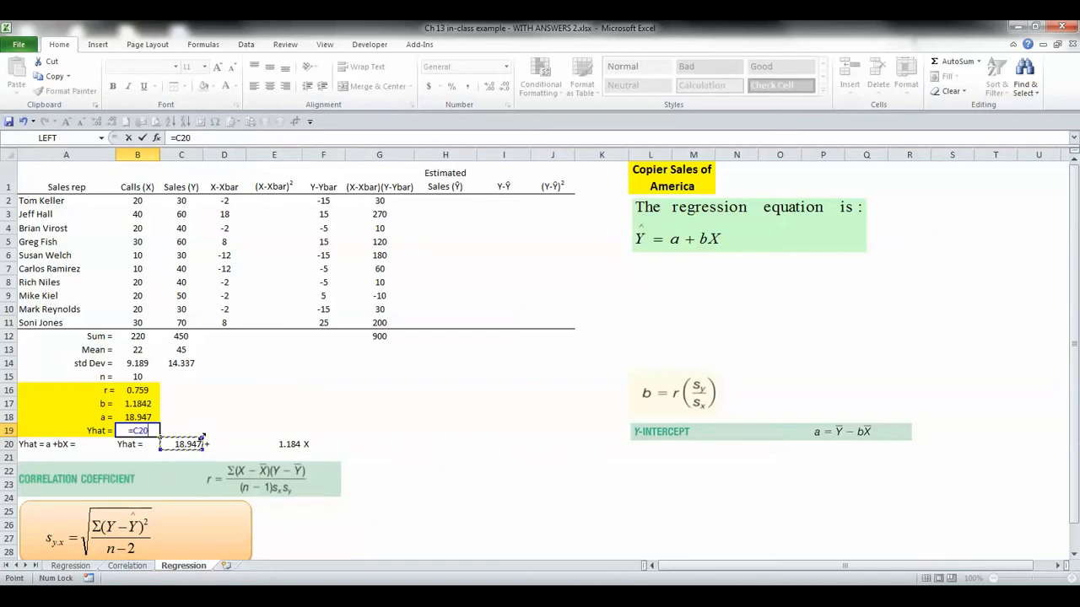
left_click(156, 431)
left_click(150, 419)
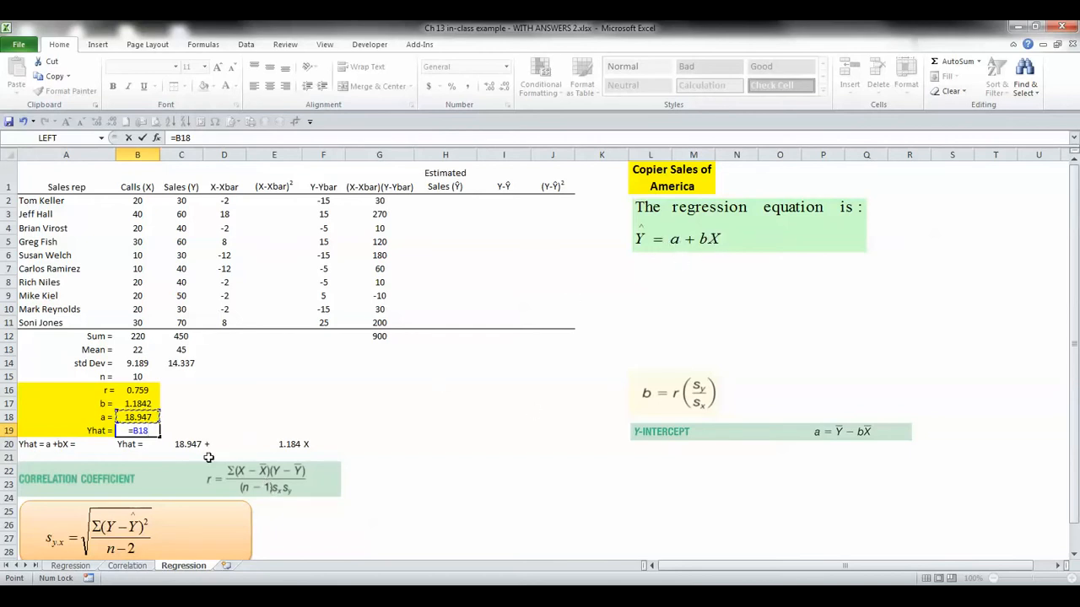
type("+(")
left_click(127, 405)
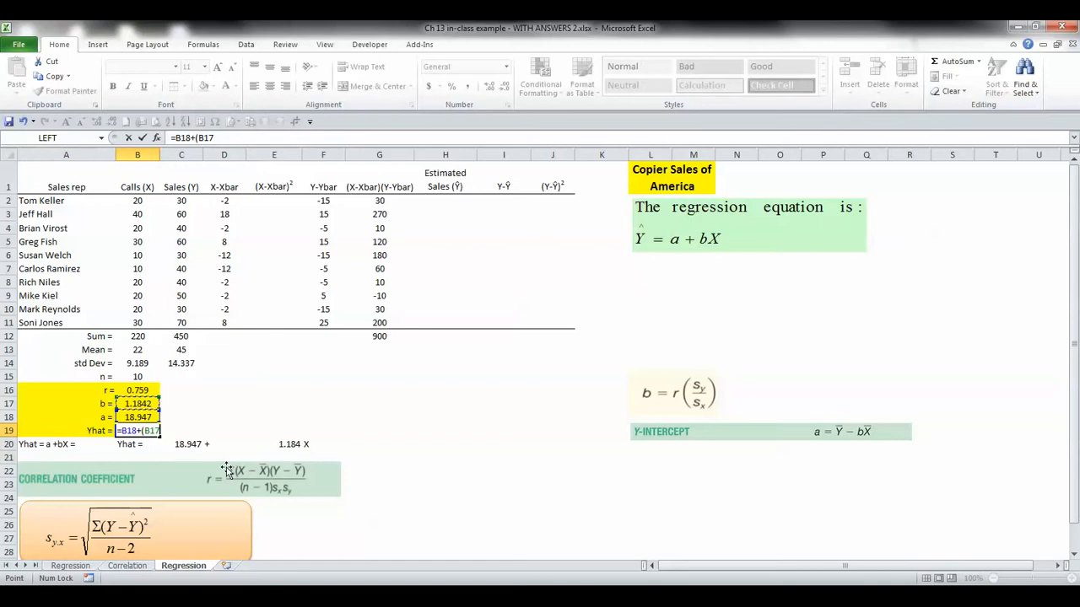
type("*20)")
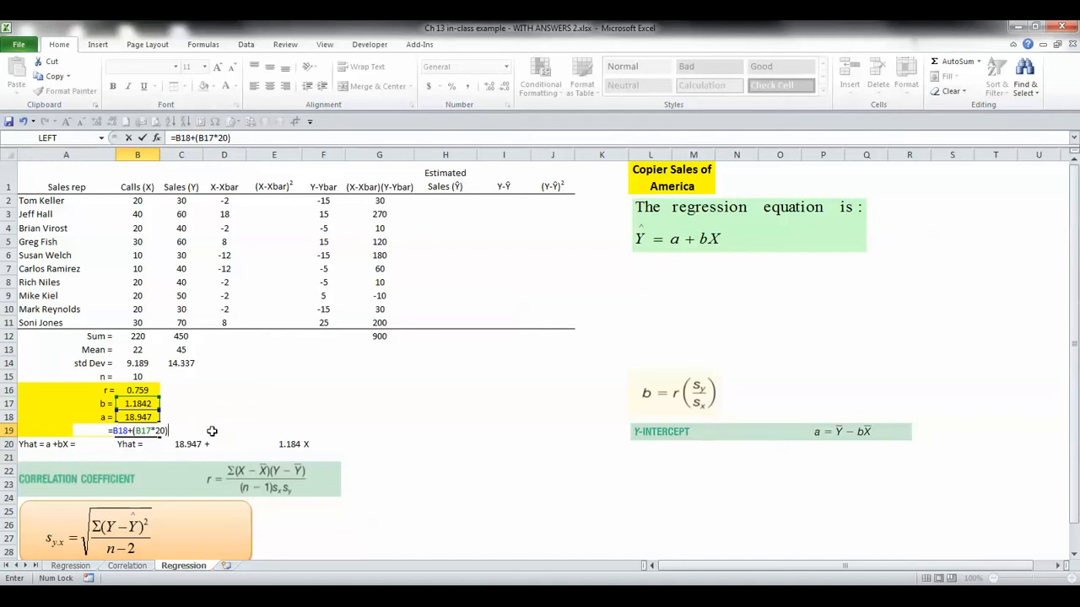
key("Return")
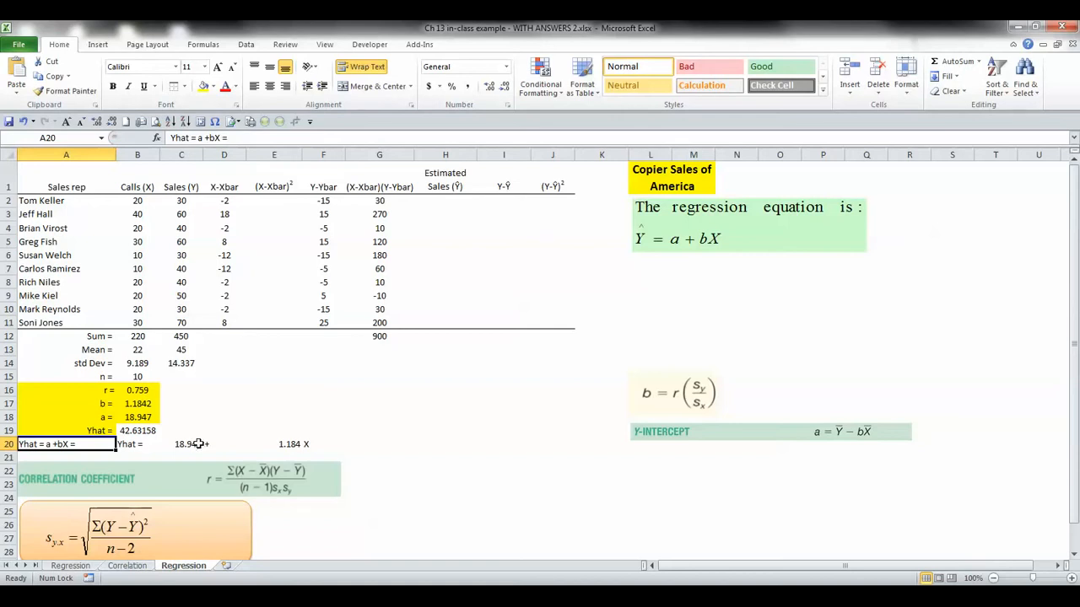
left_click(155, 433)
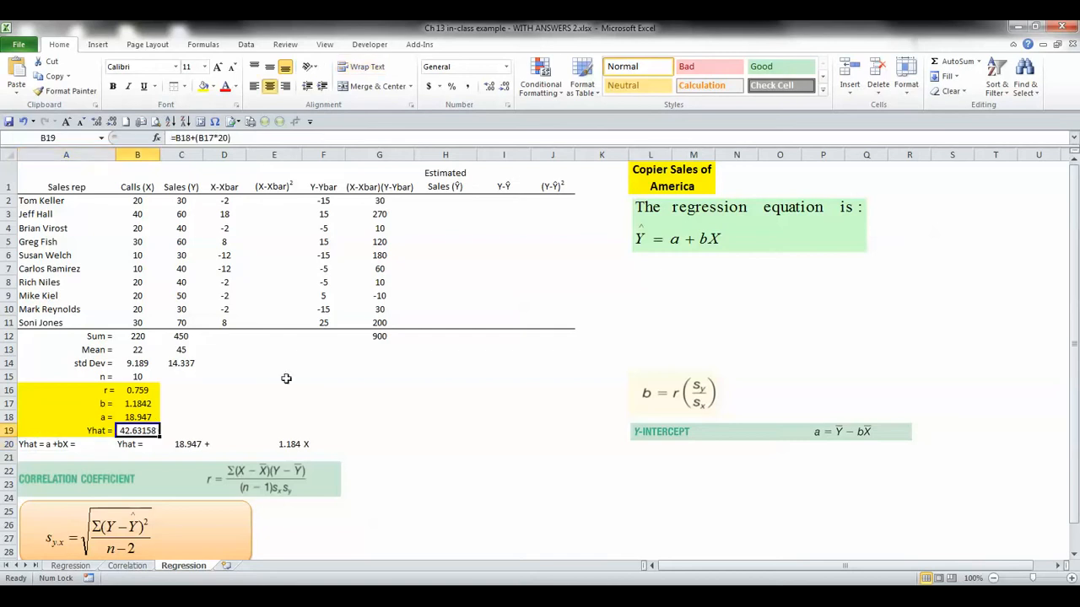
Step: Format the estimated sales value in B19 to show two decimal places
left_click(504, 87)
left_click(504, 88)
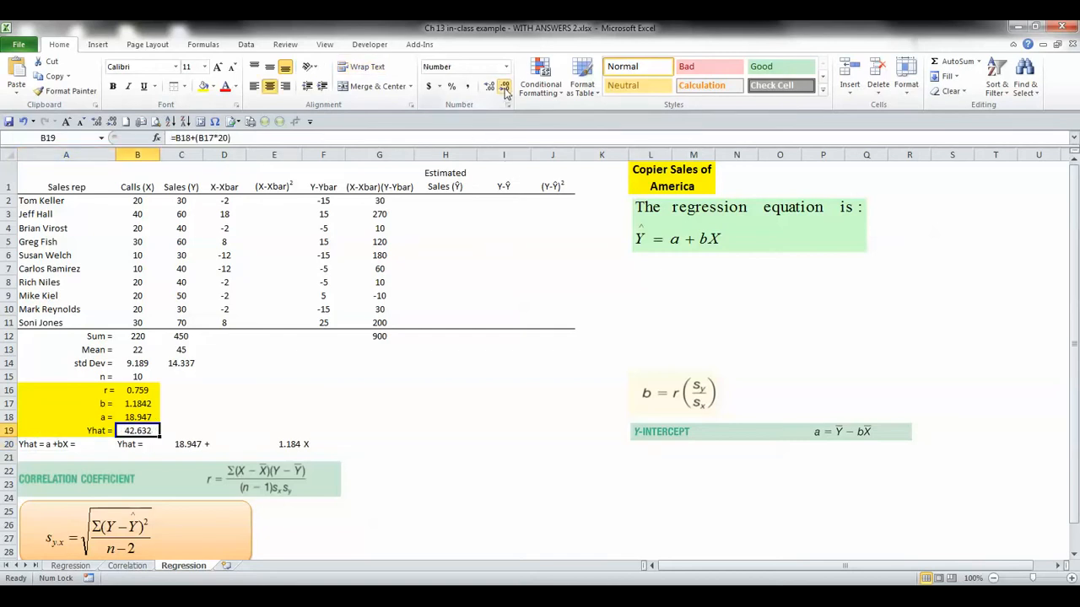
left_click(505, 88)
Step: Copy the formula =B18+(B17*20) from B19 as text into H2 of the Estimated Sales column
left_click(445, 204)
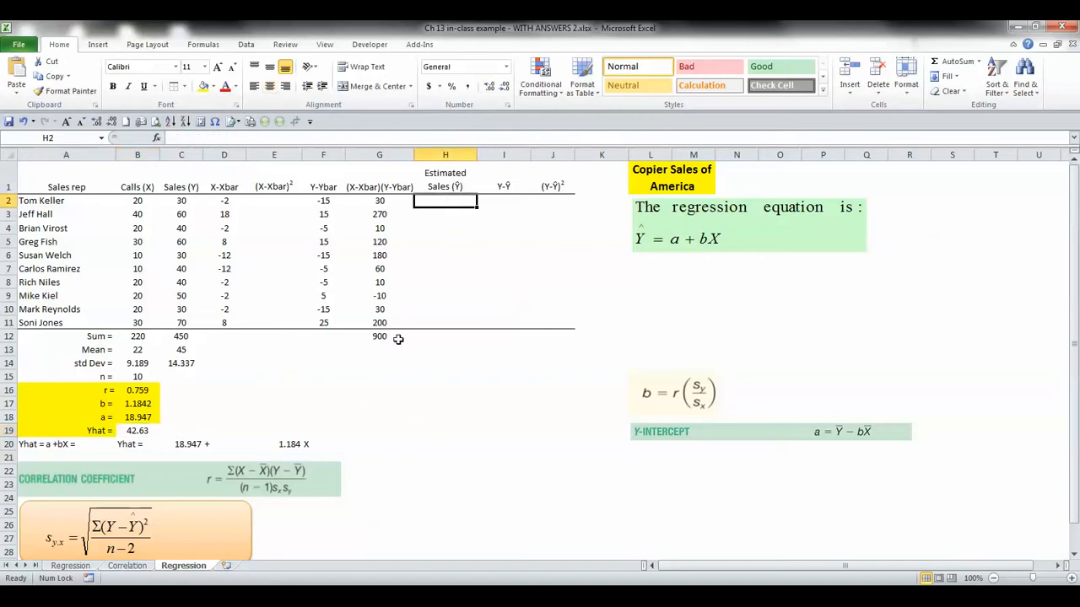
left_click(143, 431)
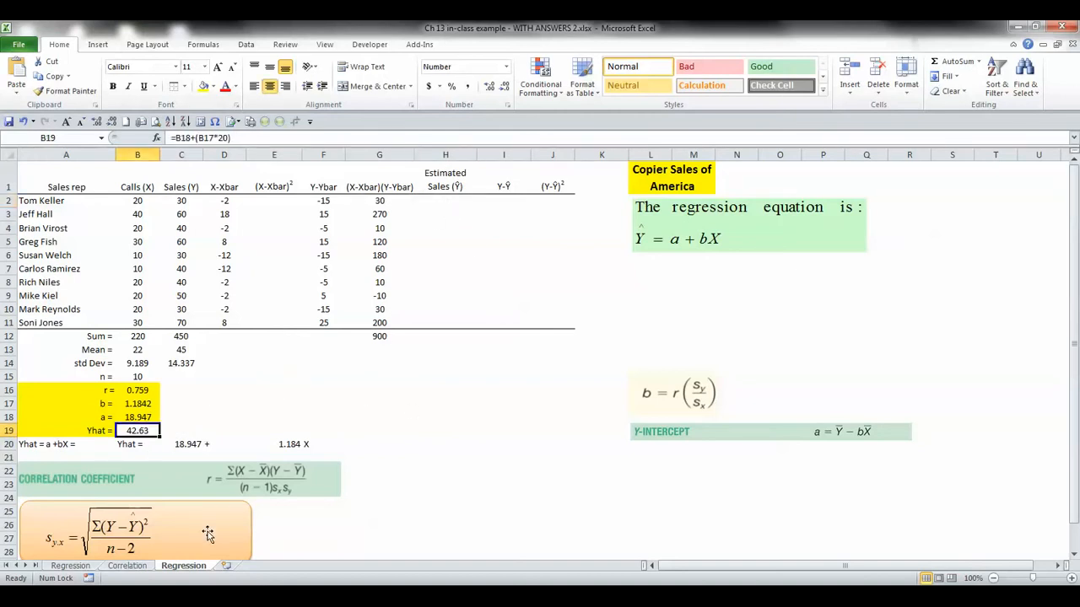
key("F2")
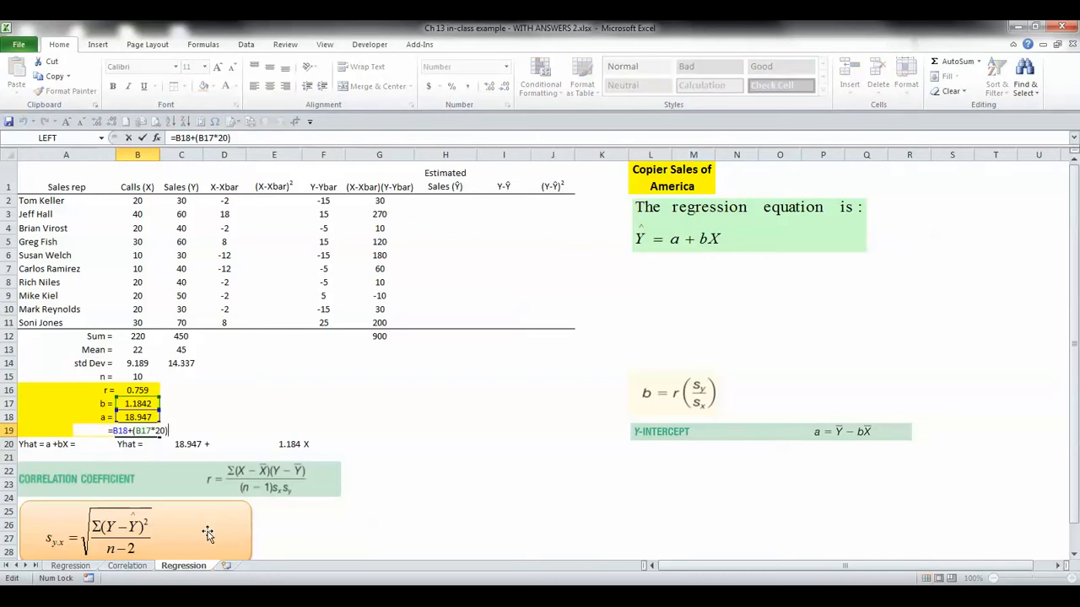
key("shift+Home")
key("ctrl+c")
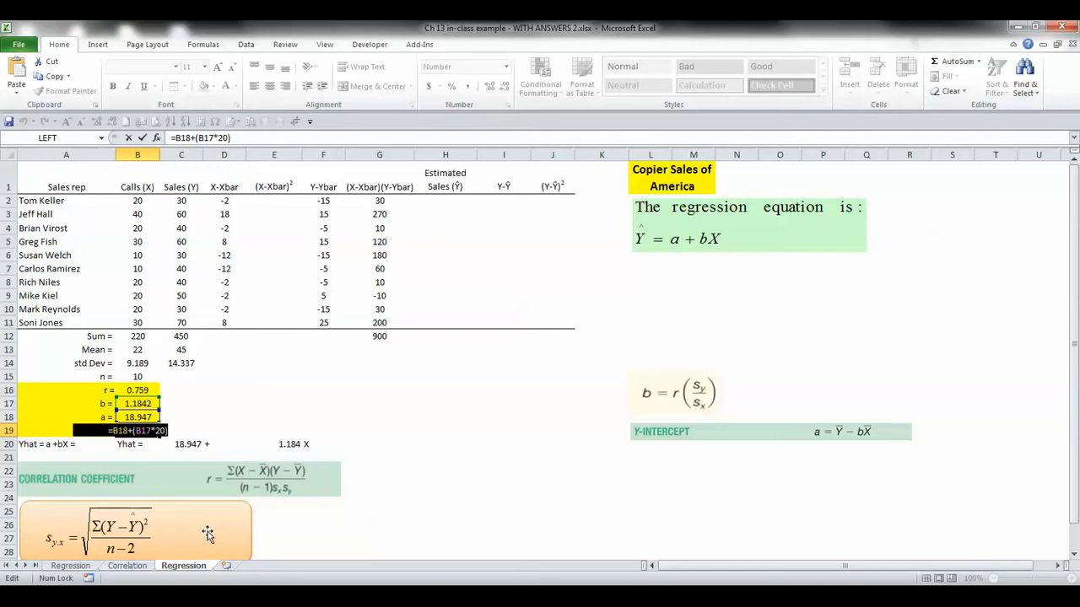
key("Escape")
double_click(448, 204)
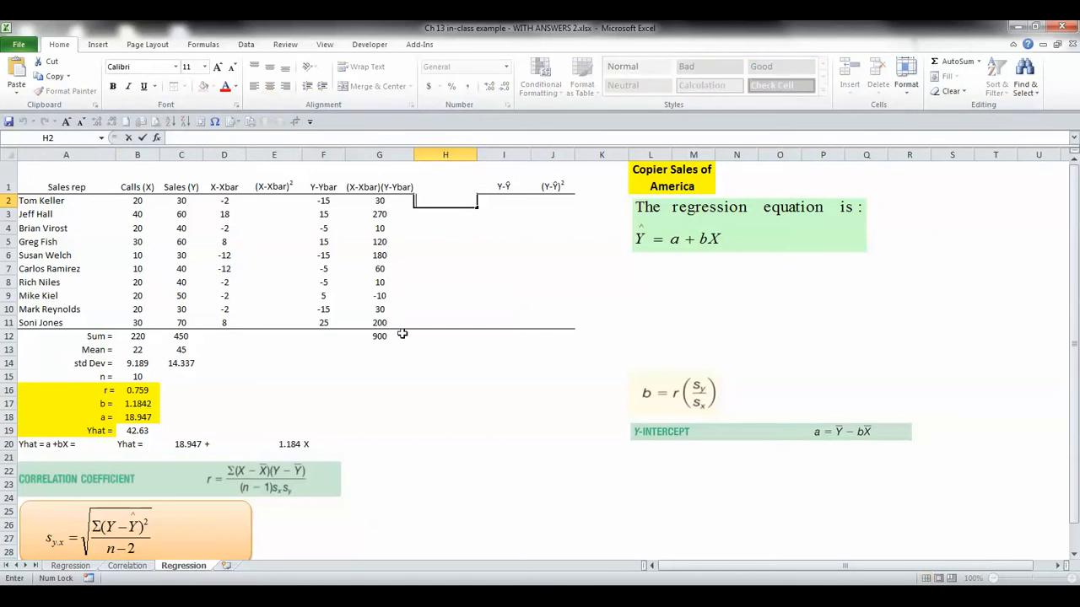
type("=B18+(B17*20)")
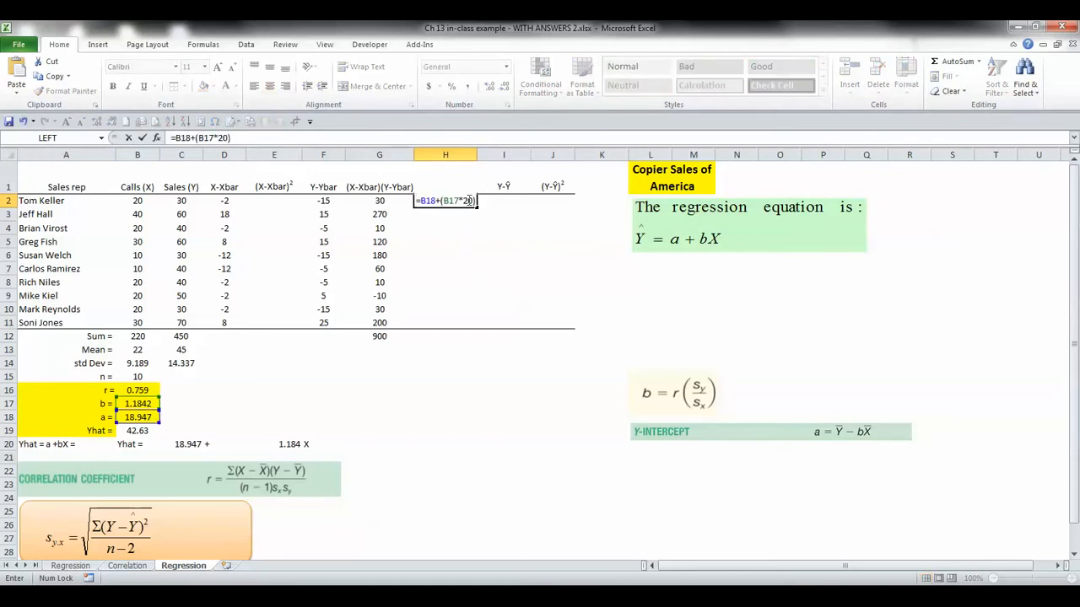
key("Return")
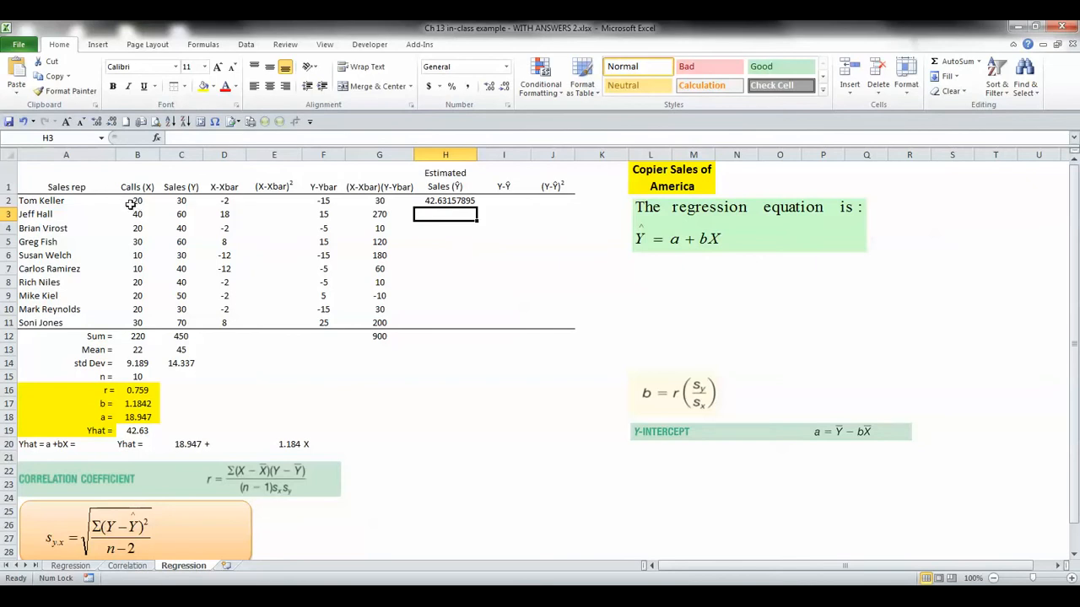
Step: Format the Estimated Sales cells H2:H11 to show two decimal places
left_click(422, 201)
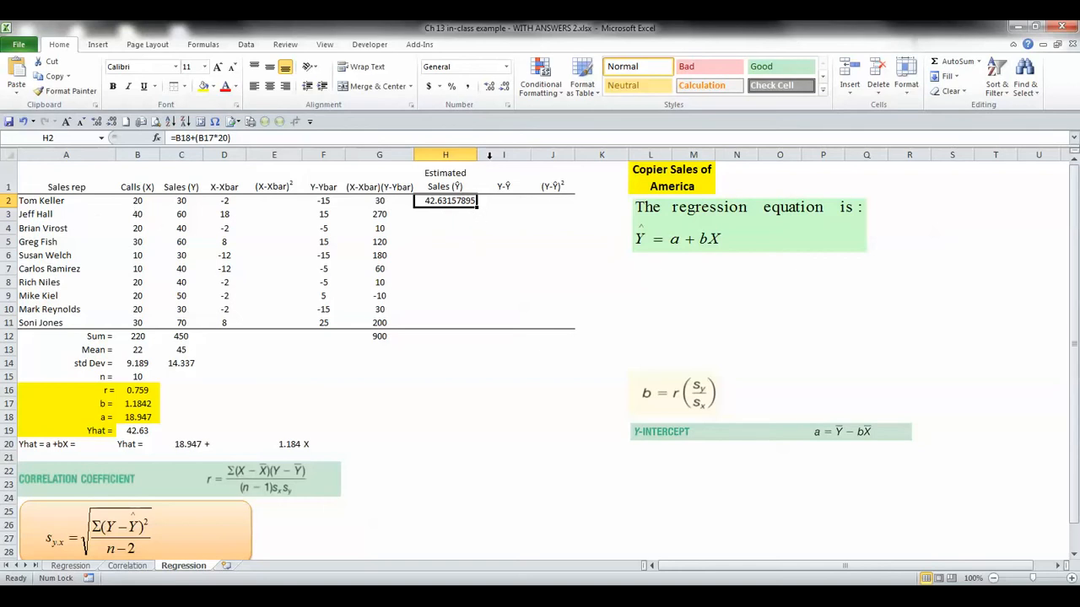
left_click_drag(460, 203, 451, 236)
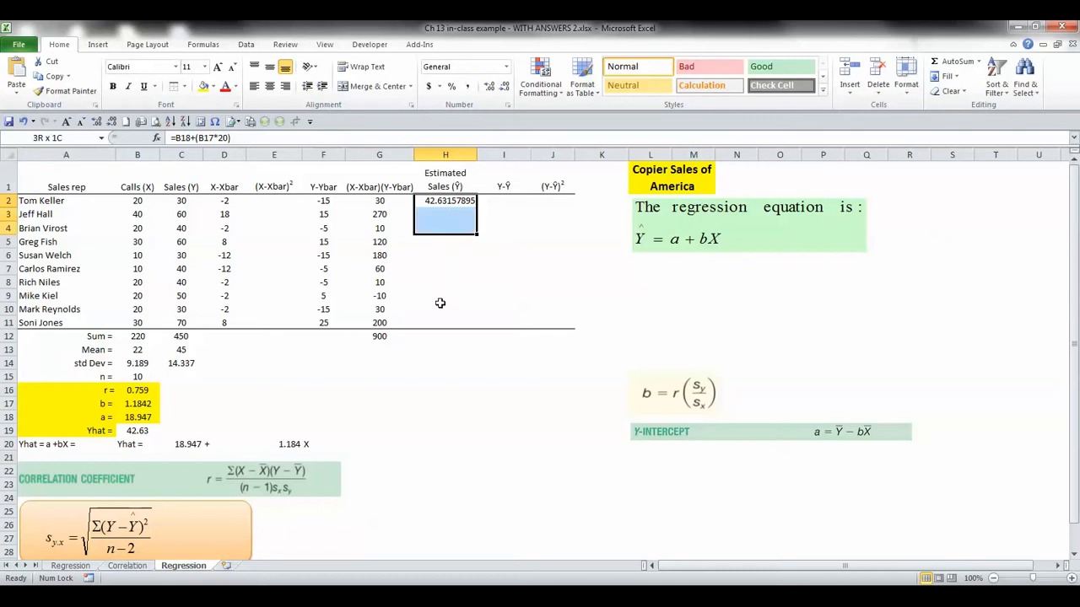
key("Up")
key("Down")
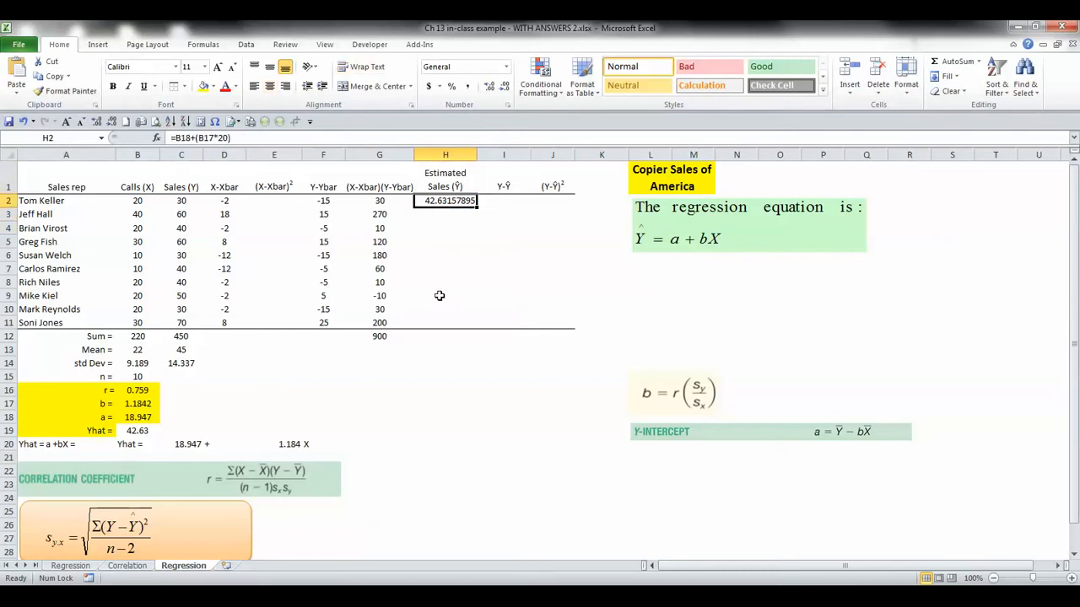
key("shift+Down")
key("shift+Down")
key("shift+Down")
key("shift+Down")
key("shift+Down")
key("shift+Down")
key("shift+Down")
key("shift+Down")
key("shift+Down")
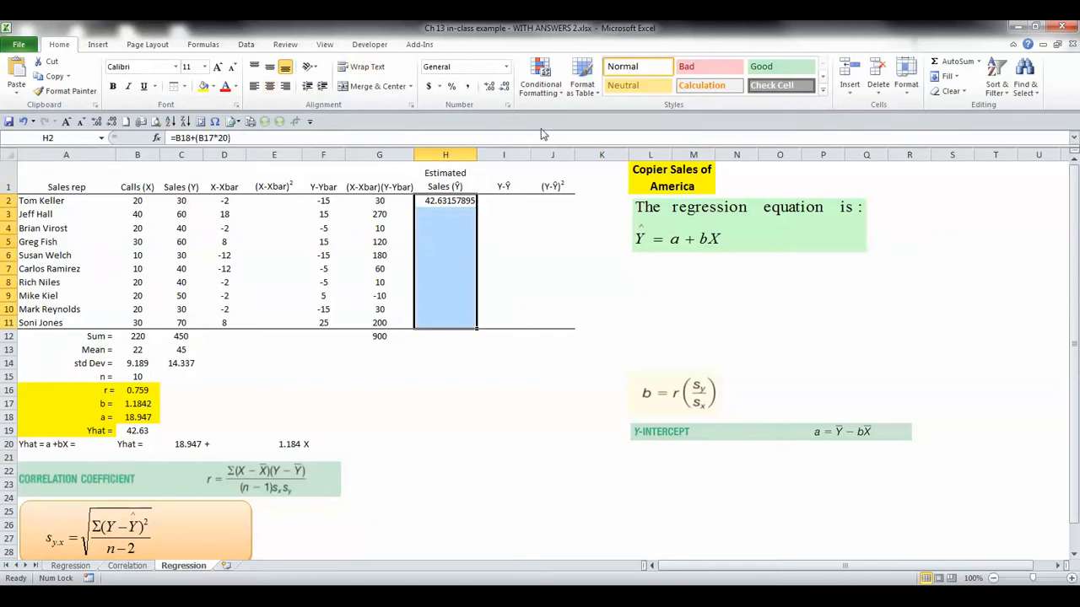
left_click(506, 88)
left_click(505, 87)
left_click(506, 88)
left_click(506, 87)
left_click(505, 88)
Step: Change the H2 formula to =$B$18+($B$17*B2), with absolute references to the intercept and slope and a relative reference to the calls
left_click(442, 205)
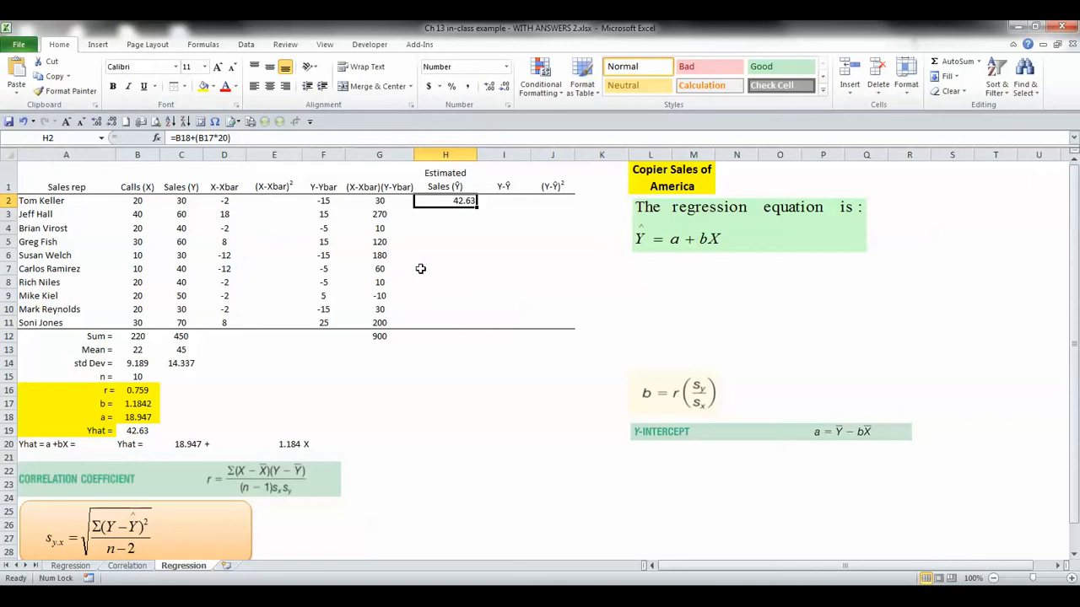
left_click(223, 137)
key("BackSpace")
key("BackSpace")
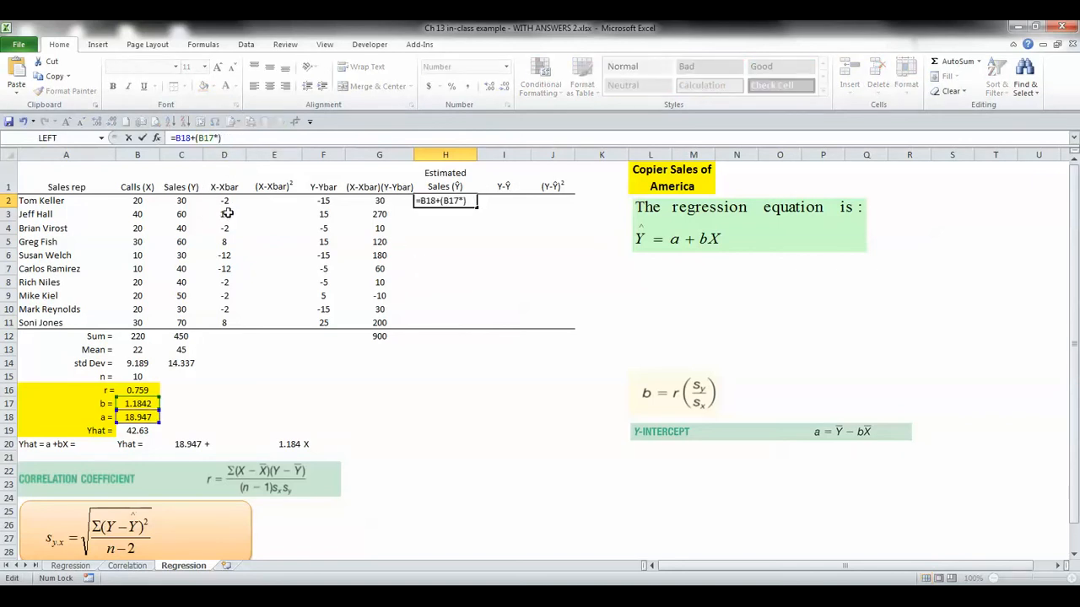
left_click(140, 203)
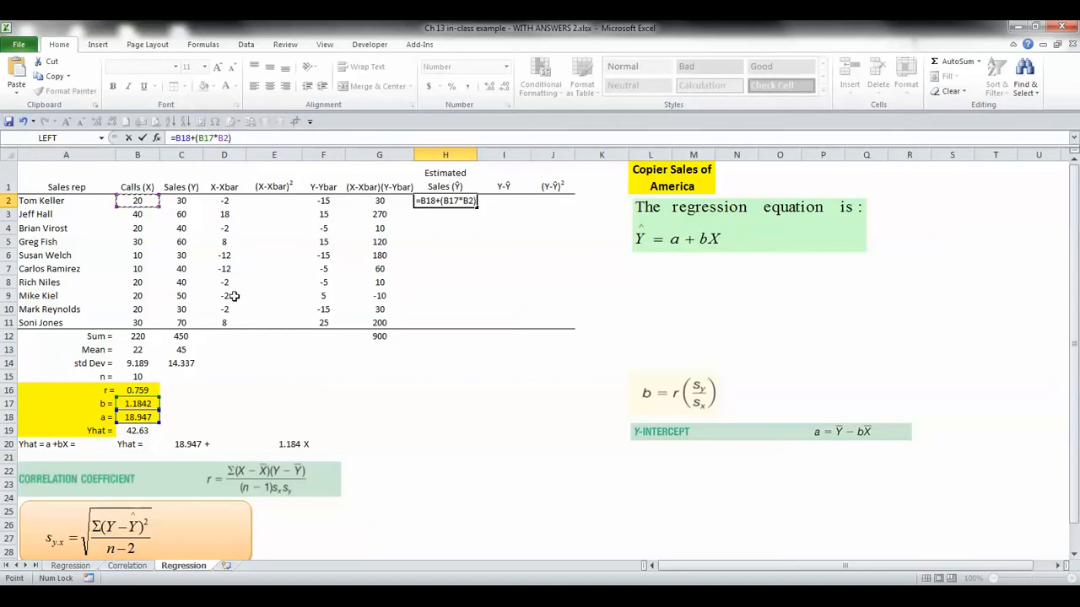
left_click(203, 138)
key("F4")
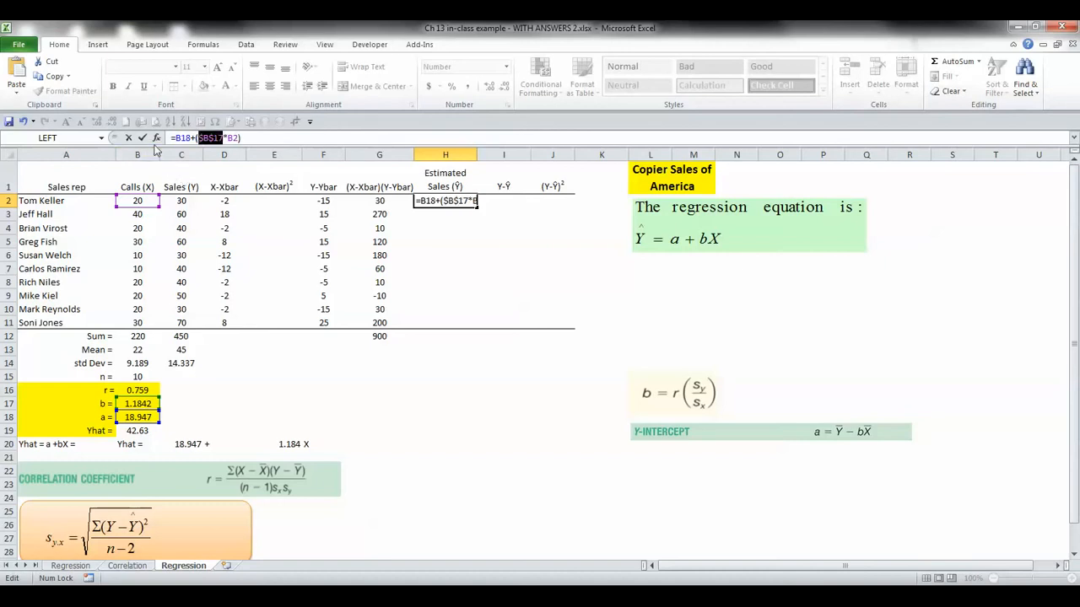
left_click(179, 138)
key("F4")
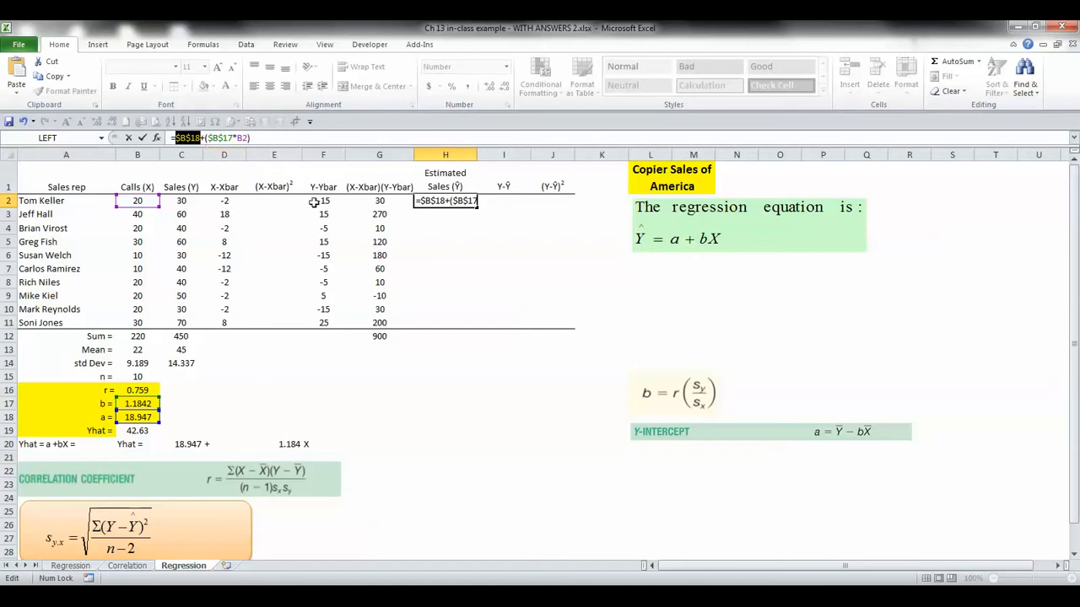
key("Return")
Step: Fill the estimated sales formula from H2 down through H11 and check the estimate in row 3 against its calls
left_click(464, 202)
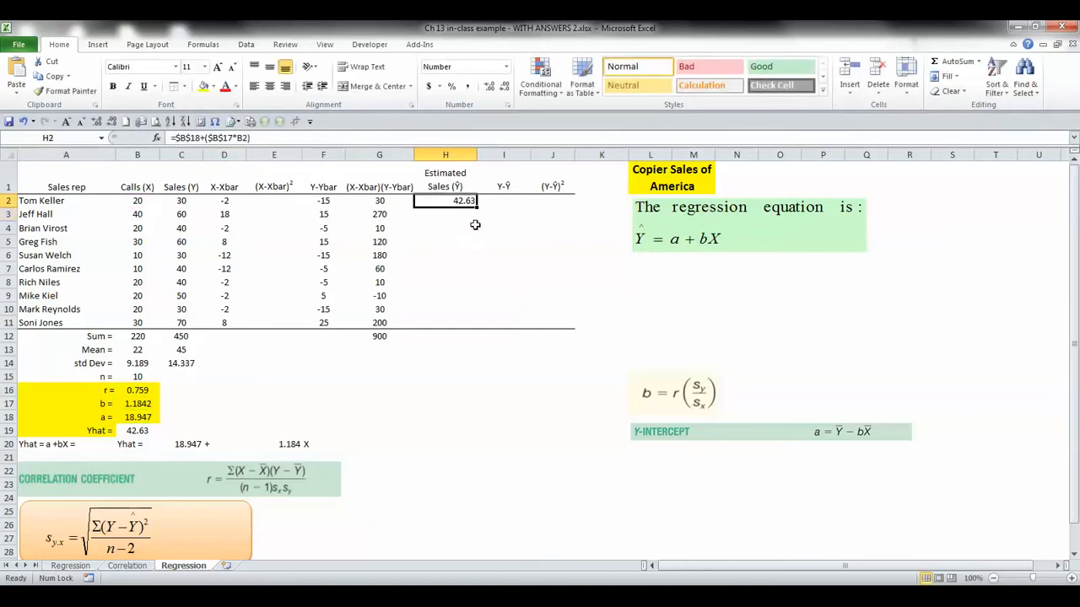
left_click_drag(476, 207, 465, 323)
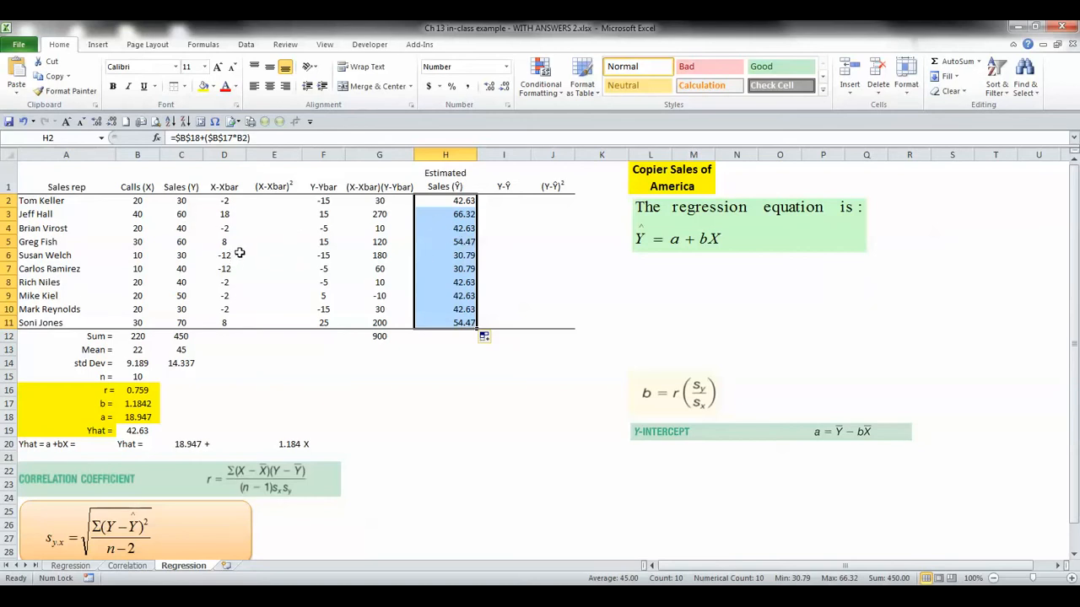
left_click(81, 216)
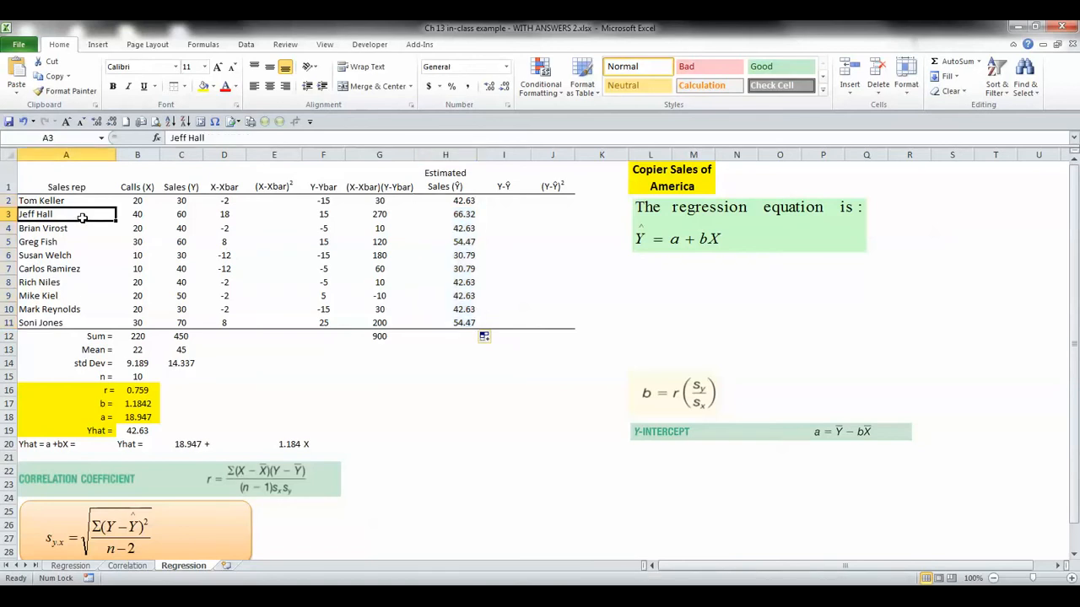
key("Right")
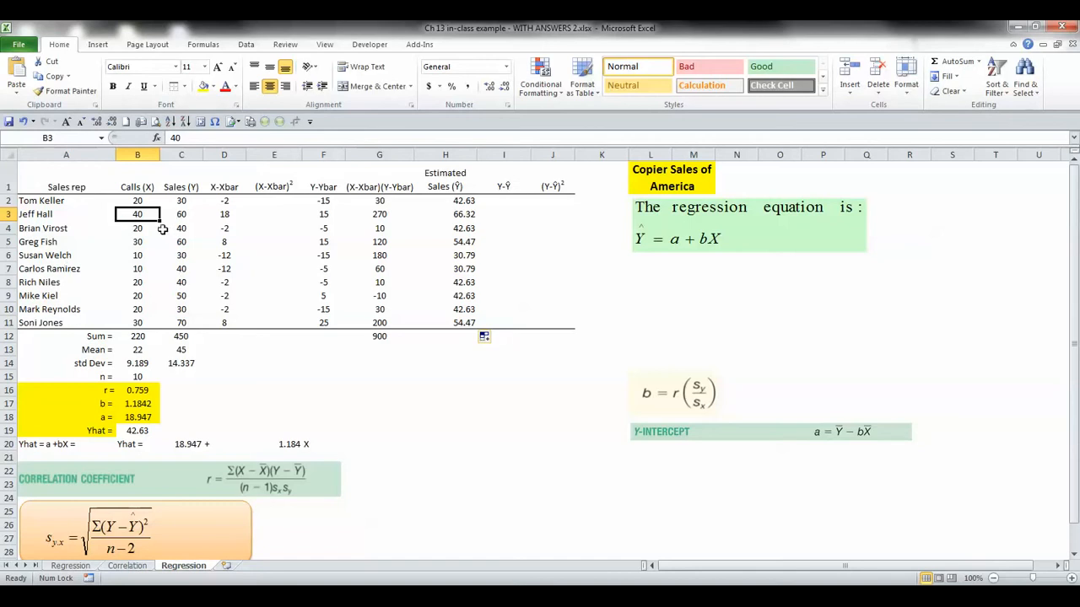
left_click(469, 214)
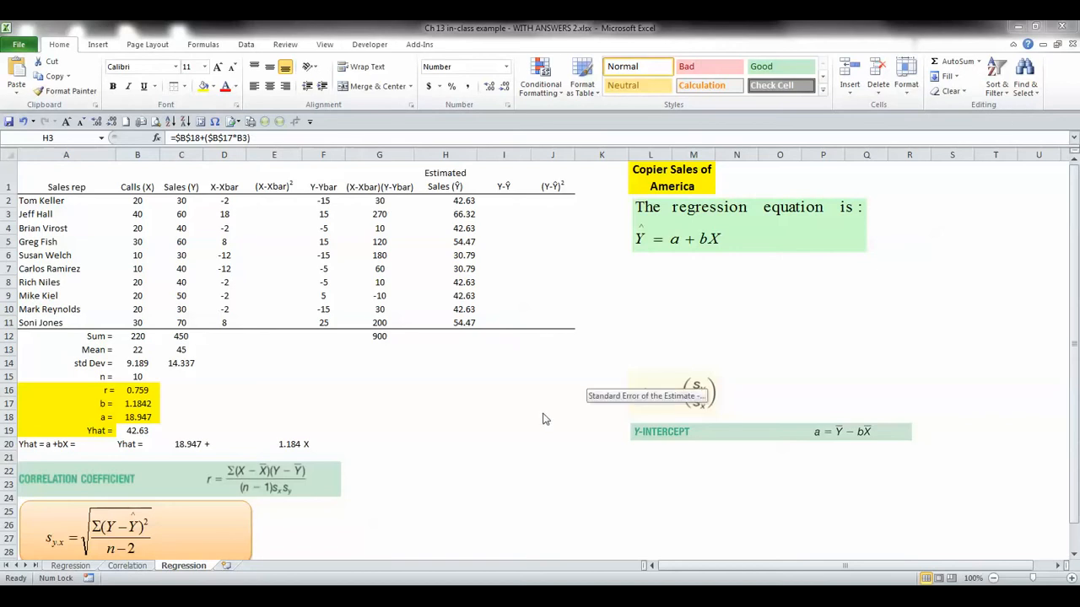
Step: Paste the copied text box with the slope hypotheses and rejection rule at H22 and nudge it up to about row 20
left_click(474, 469)
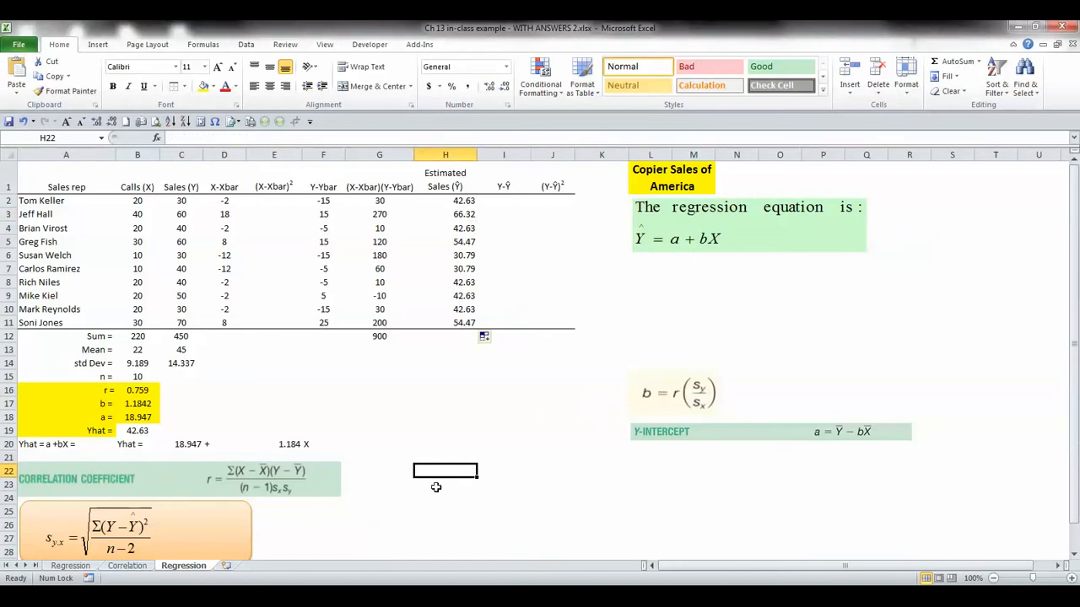
key("ctrl+v")
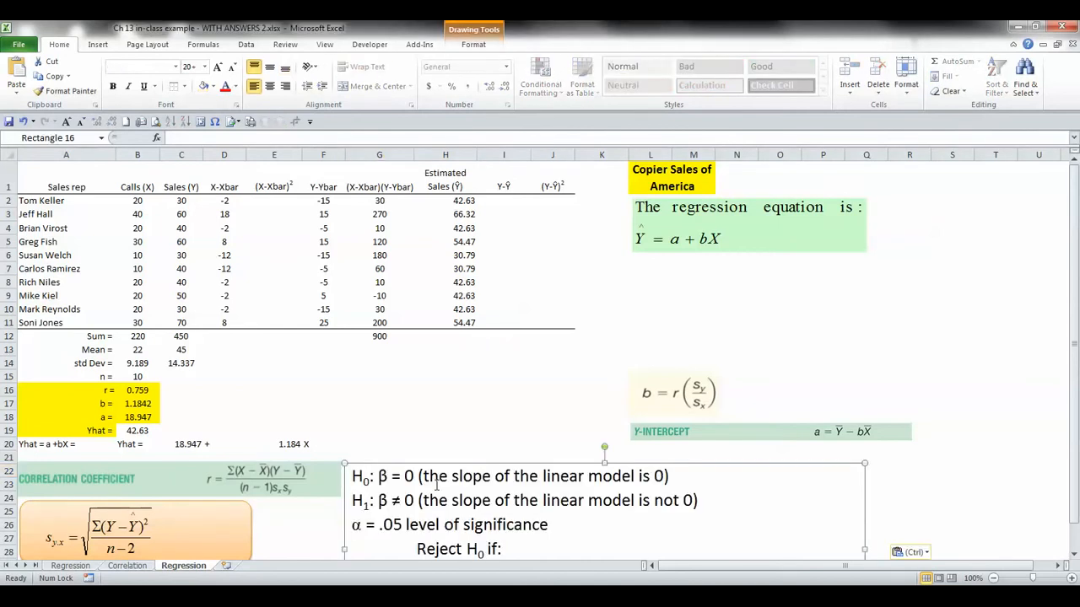
key("Up")
key("Up")
key("Up")
key("Up")
key("Up")
key("Up")
key("Up")
key("Up")
key("Up")
key("Up")
key("Up")
key("Up")
key("Up")
key("Up")
key("Up")
key("Up")
key("Up")
key("Up")
key("Up")
key("Up")
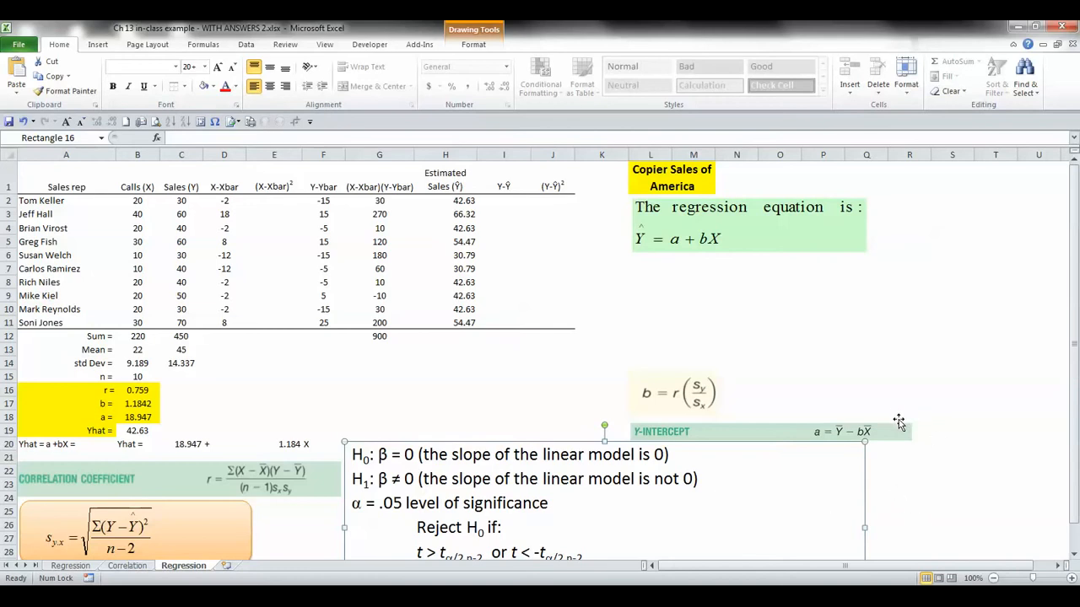
Step: Review the slope hypotheses, significance level and t rejection rule in the pasted text box
left_click(1073, 557)
left_click(1073, 557)
left_click(1073, 556)
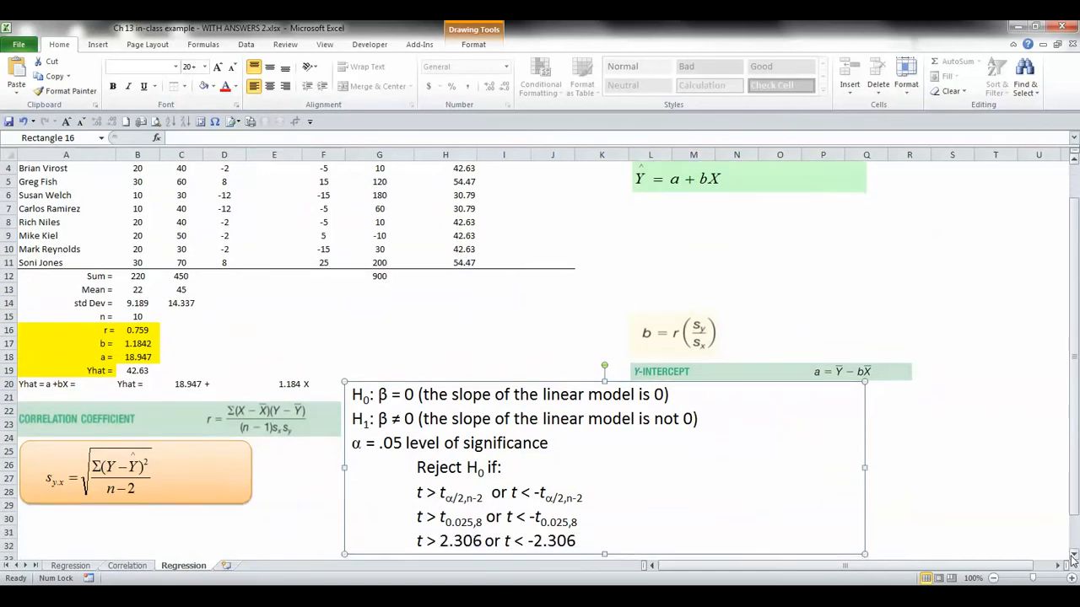
left_click(1073, 558)
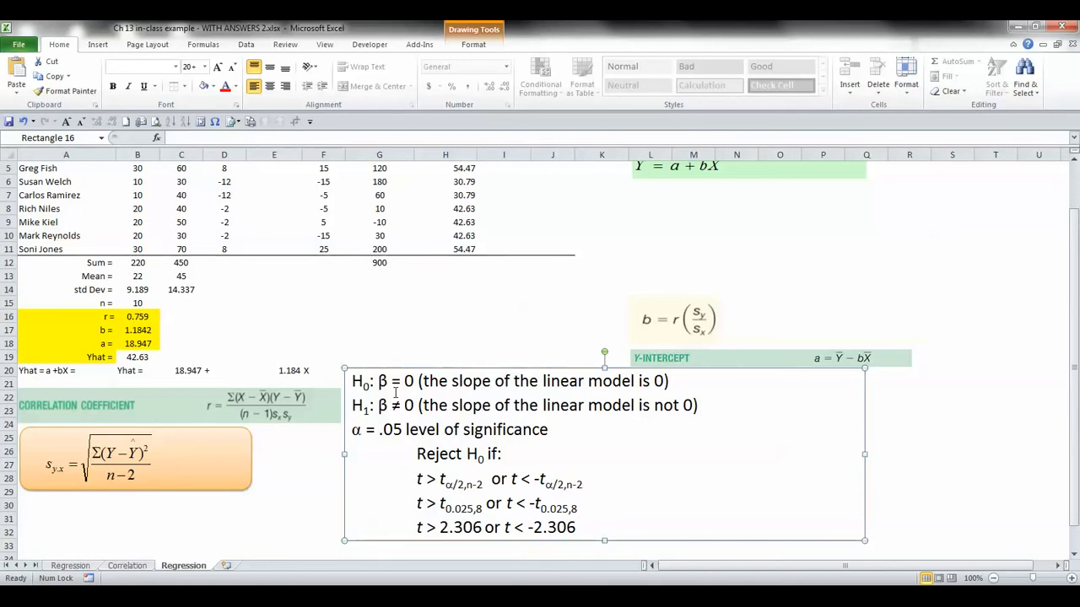
left_click(402, 430)
left_click(552, 289)
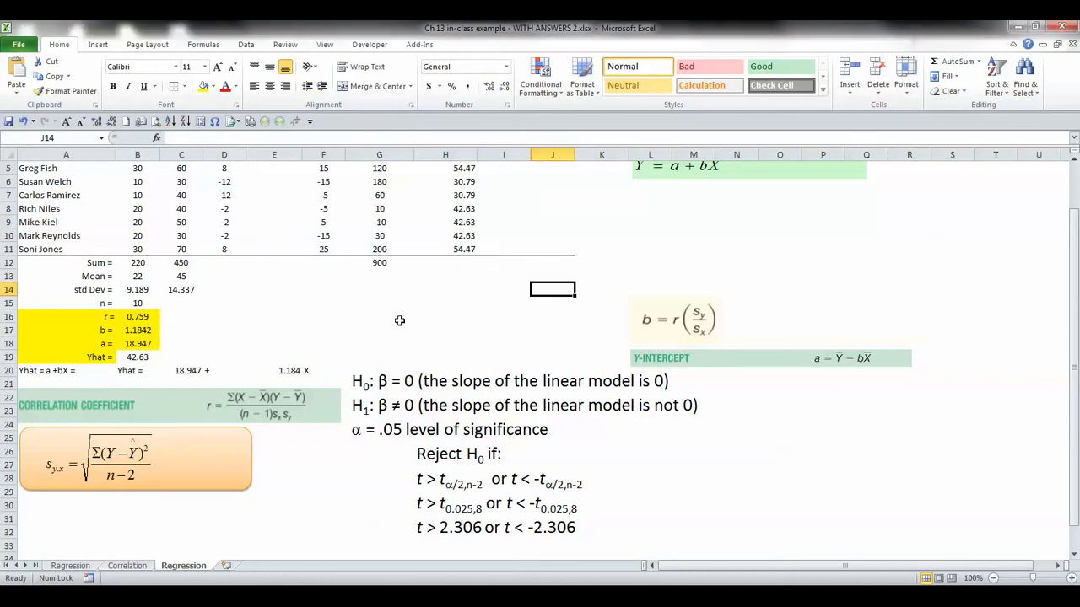
left_click(647, 437)
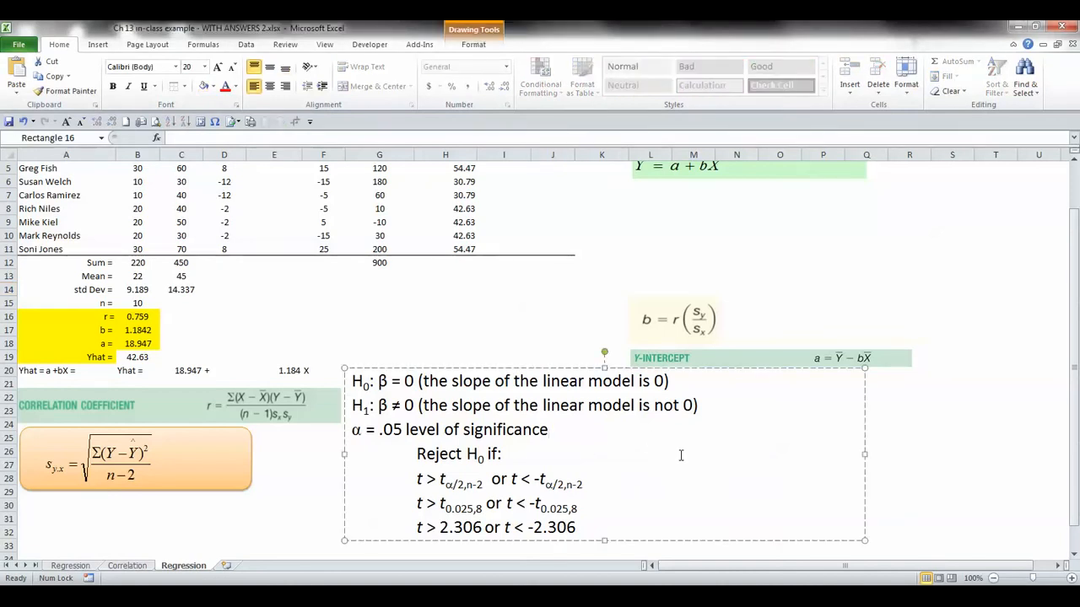
left_click(408, 343)
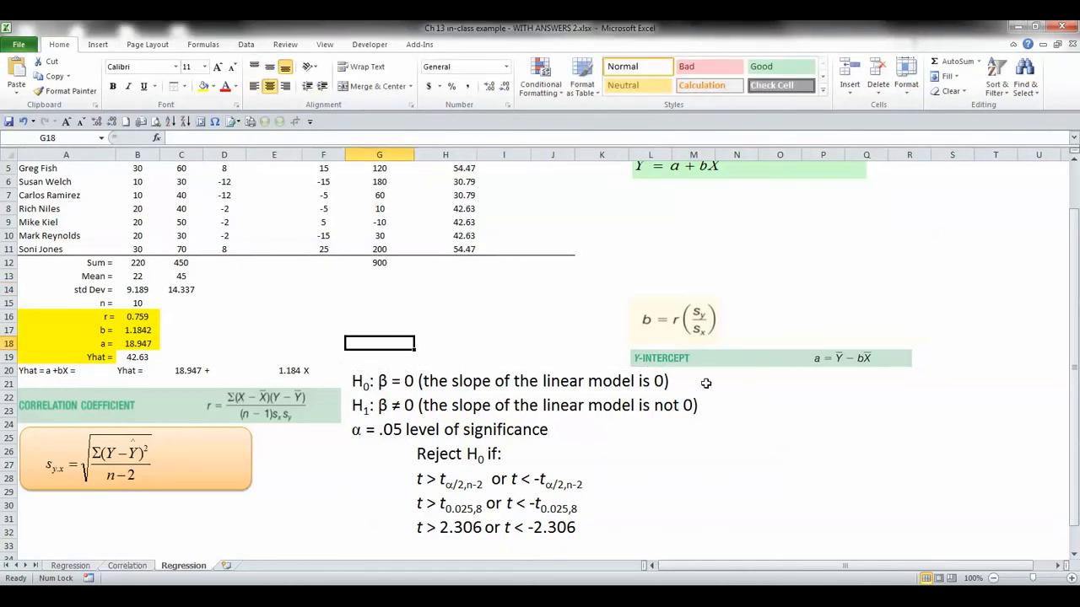
Step: Paste the copied t = (b-0)/sb formula at K7 and nudge it right until it sits below the regression equation
left_click(624, 201)
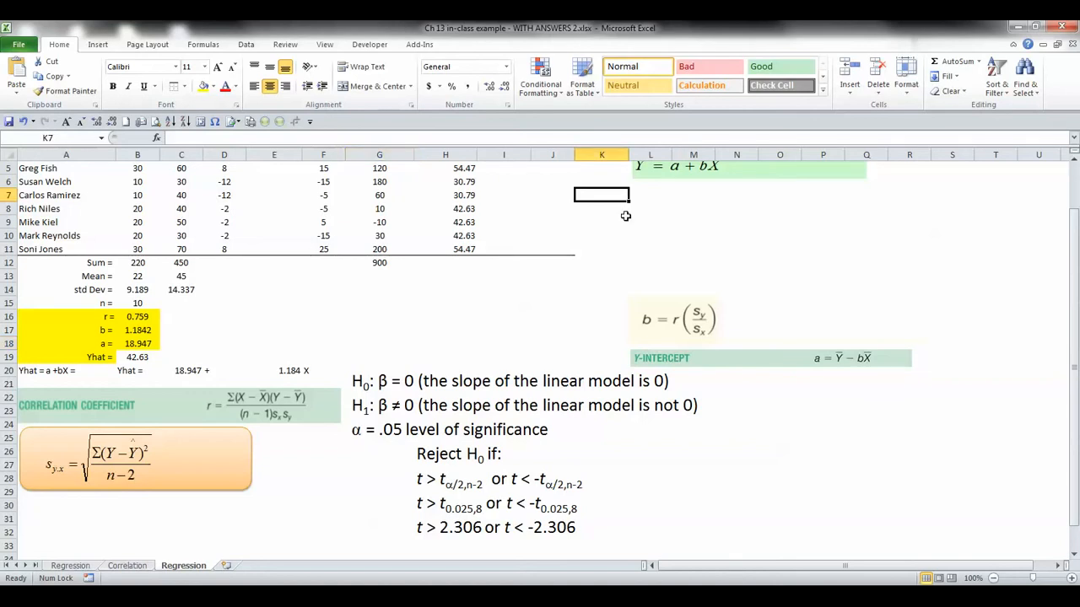
scroll(626, 350, "up", 2)
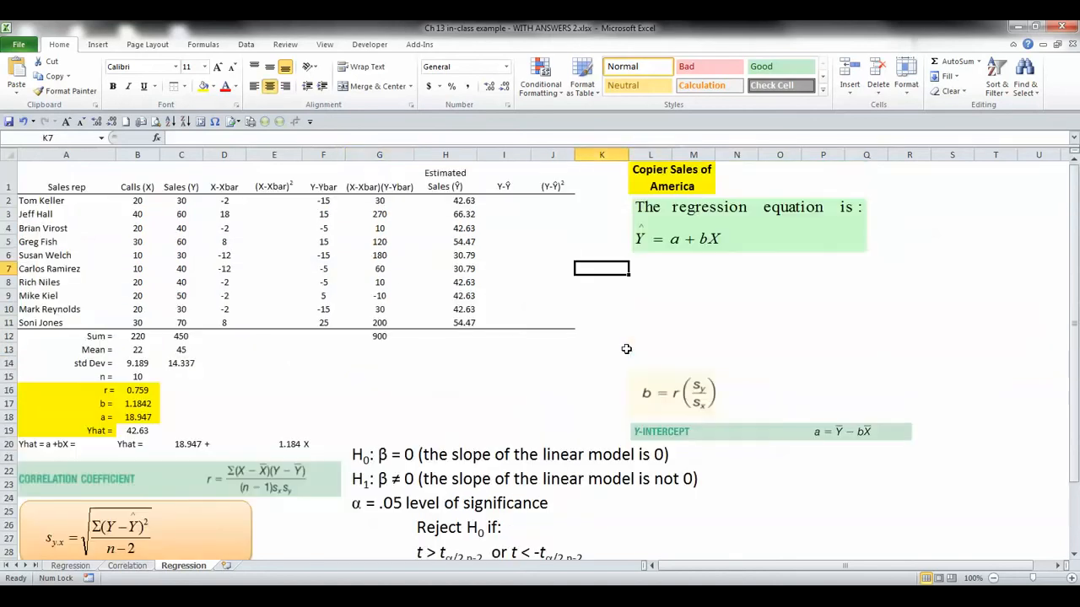
key("ctrl+v")
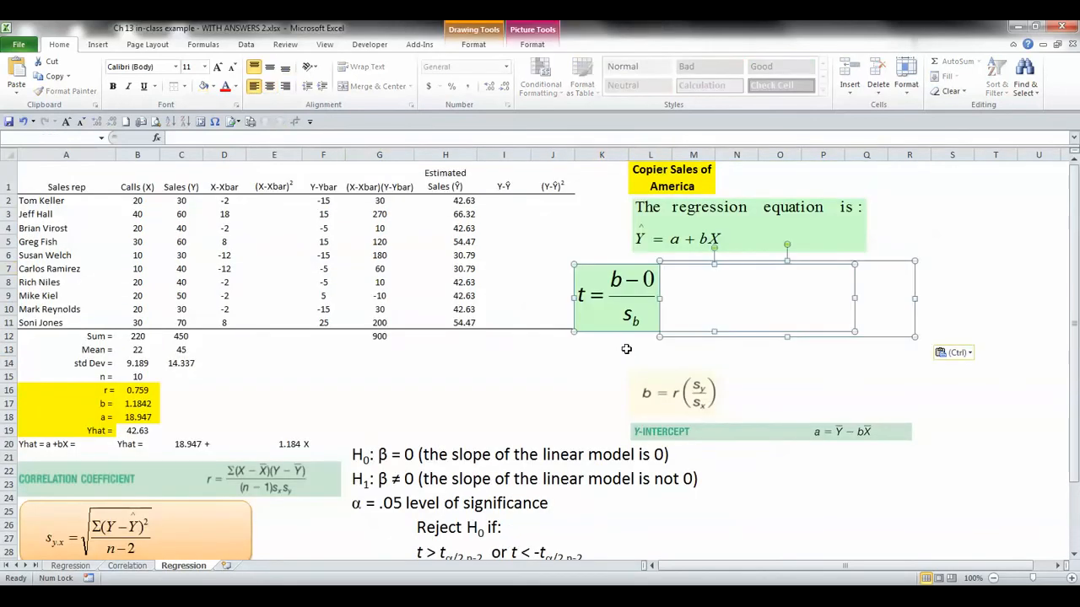
key("Right")
key("Right")
key("Right")
key("Right")
key("Right")
key("Right")
key("Right")
key("Right")
key("Right")
key("Right")
key("Right")
key("Right")
key("Right")
key("Right")
key("Right")
key("Right")
key("Right")
key("Right")
key("Right")
key("Right")
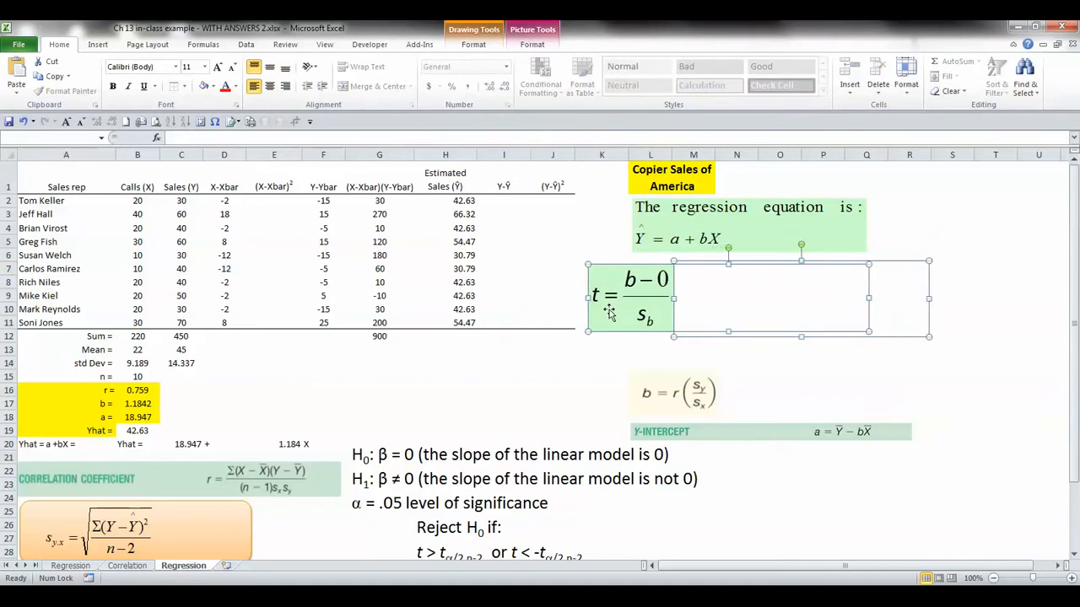
key("Right")
key("Right")
key("Right")
key("Right")
key("Right")
key("Right")
key("Right")
key("Right")
key("Right")
key("Right")
key("Right")
key("Right")
key("Right")
key("Right")
key("Right")
key("Right")
key("Right")
key("Right")
key("Right")
key("Right")
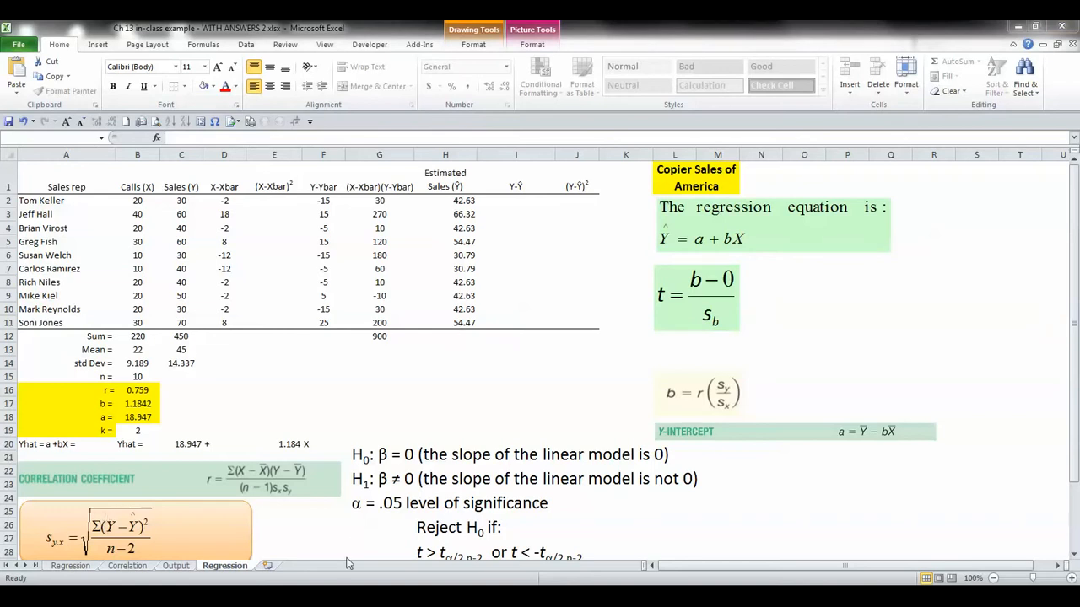
Step: Paste the copied Sb and SSXX formulas at J14 and move them beside the t formula, around columns N to Q
left_click(586, 358)
left_click(587, 359)
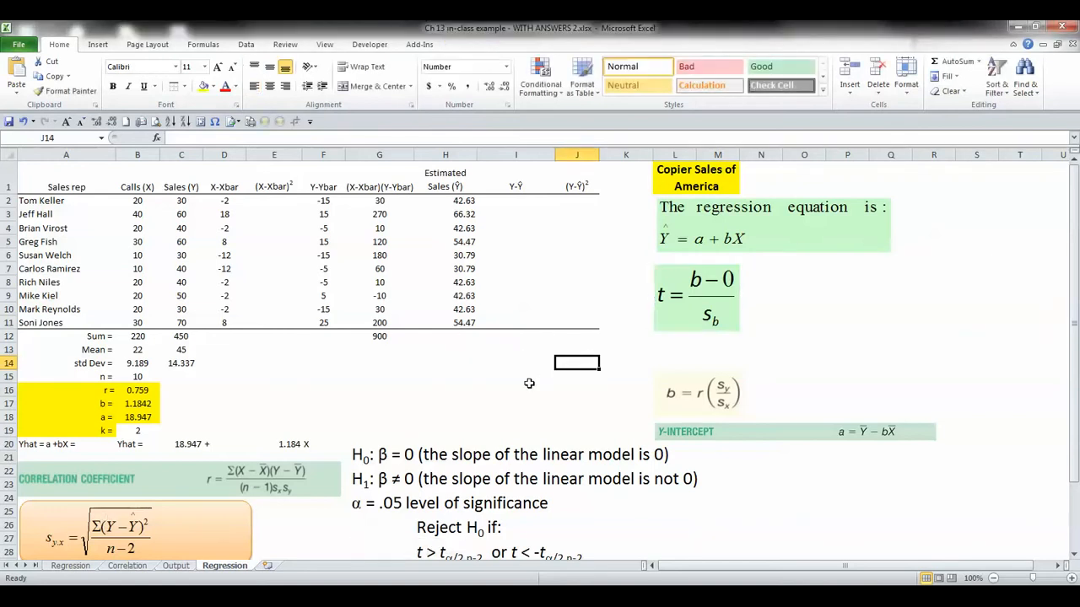
key("ctrl+v")
left_click_drag(565, 383, 762, 314)
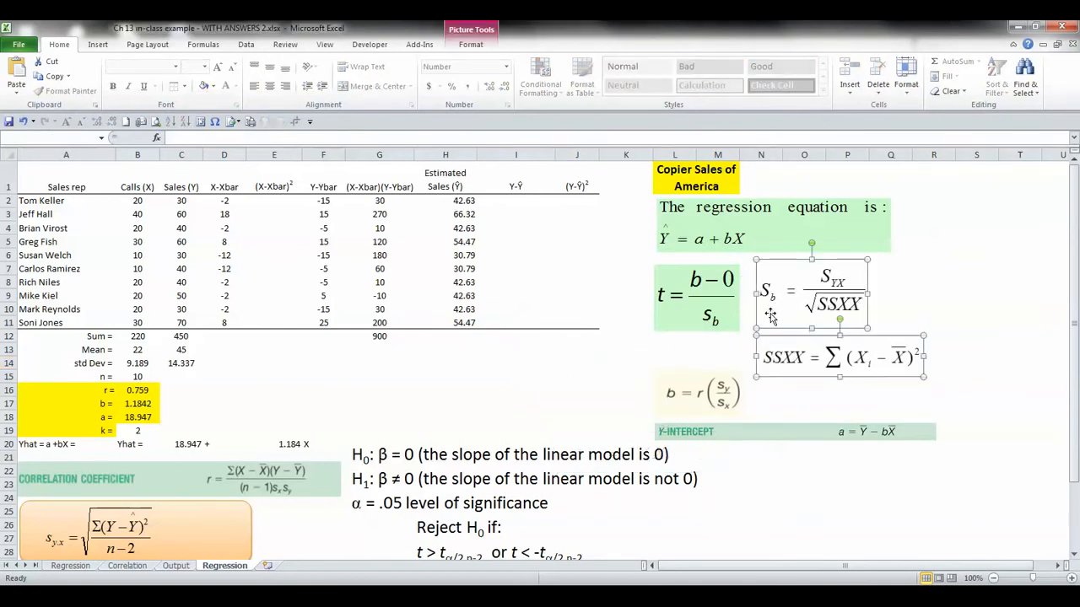
left_click(702, 334)
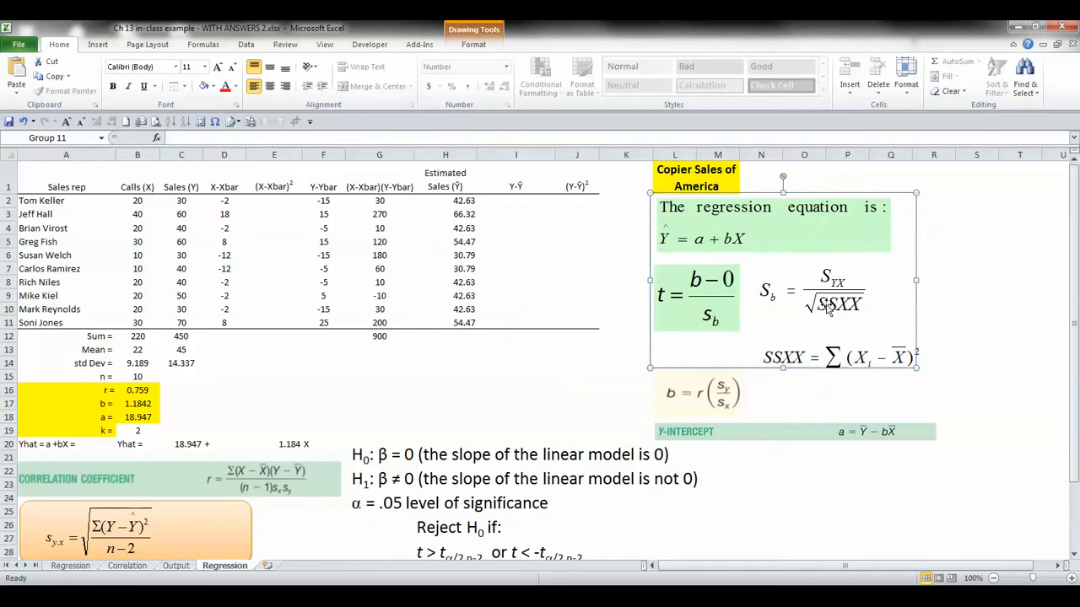
left_click(940, 305)
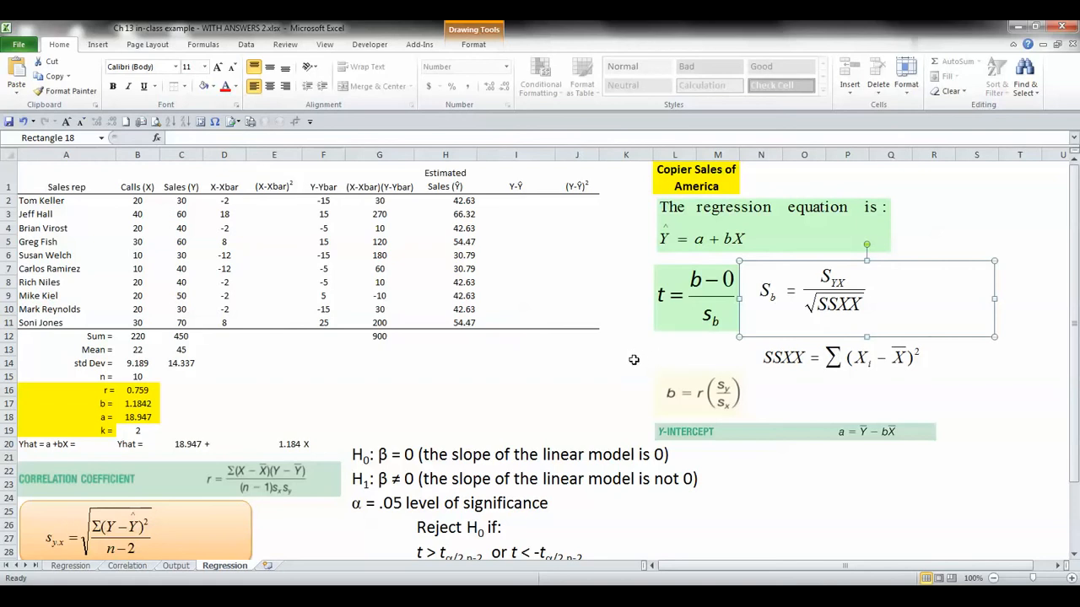
left_click(965, 391)
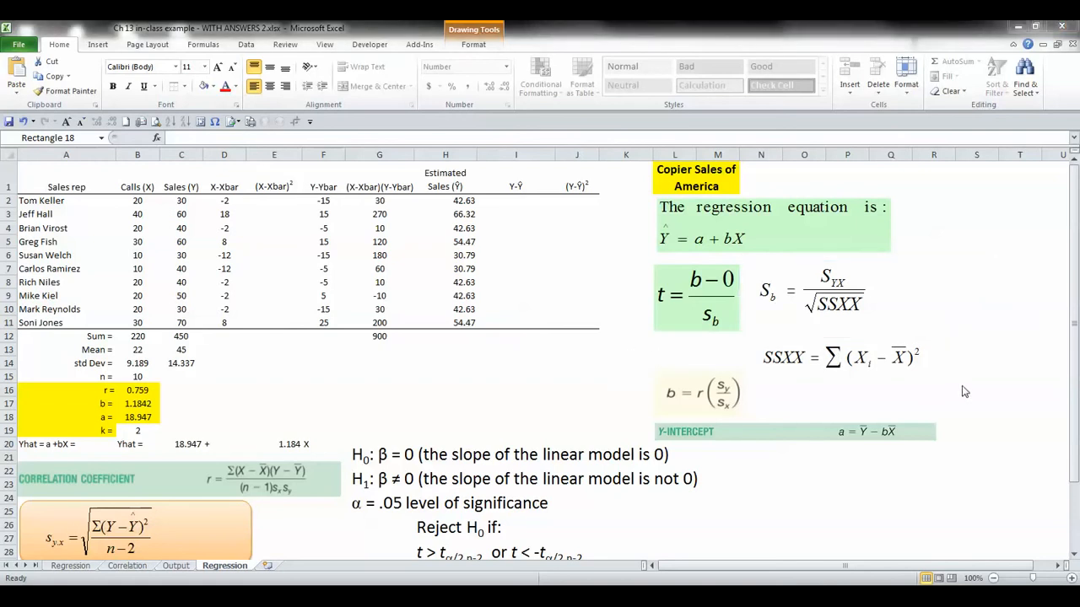
Step: Enter =D2*D2 in E2 to square the X deviation and fill it down through E11
left_click(270, 203)
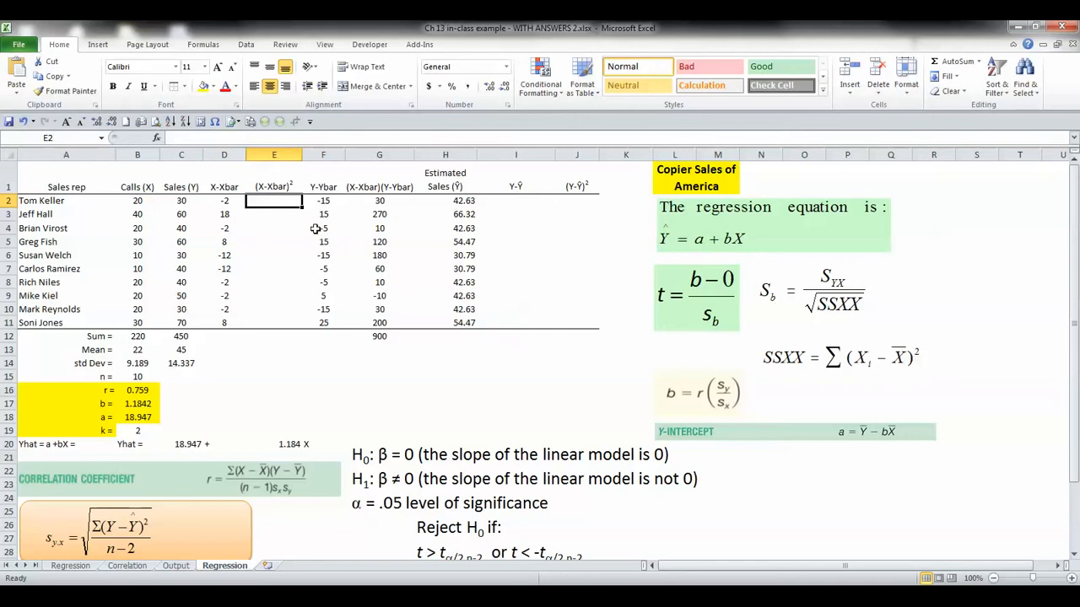
type("=")
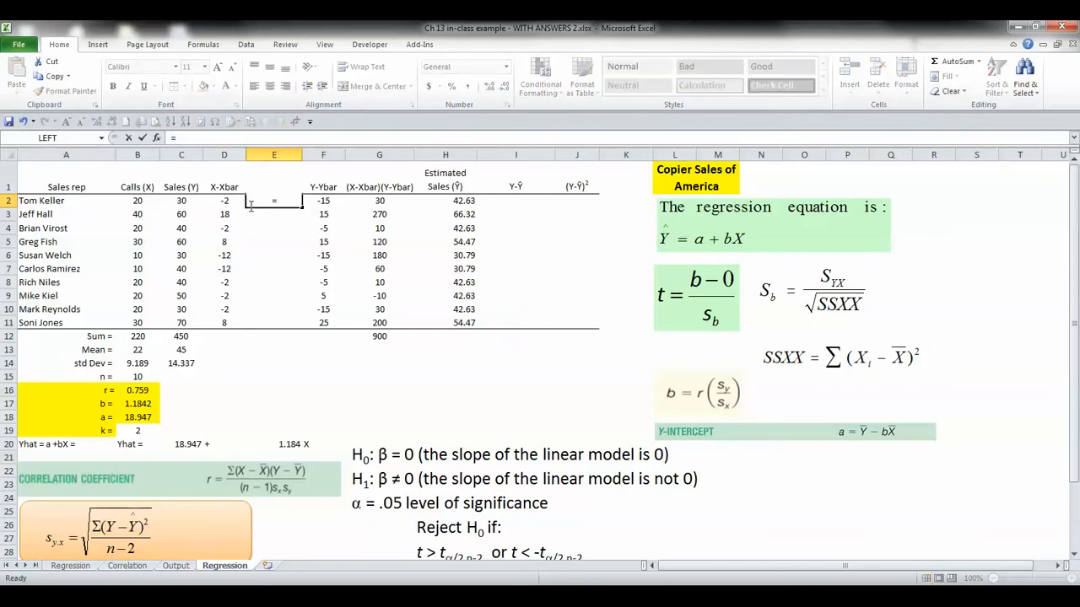
left_click(224, 202)
type("*")
left_click(224, 202)
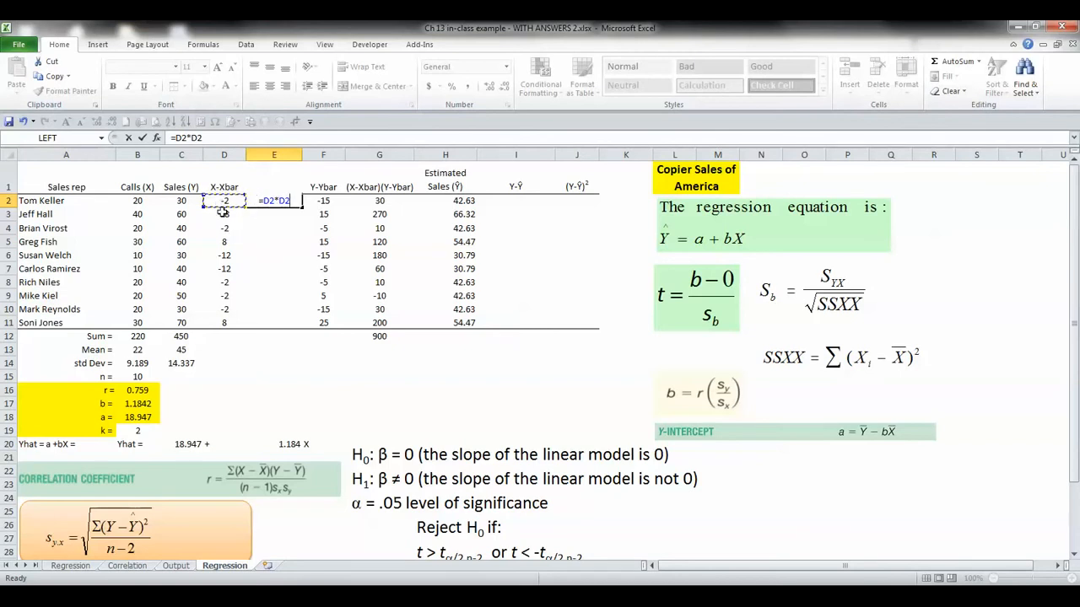
key("Return")
key("Up")
left_click_drag(301, 208, 290, 324)
Step: Sum E2:E11 in E12 and label the total "SSXX =" in D12
left_click(269, 339)
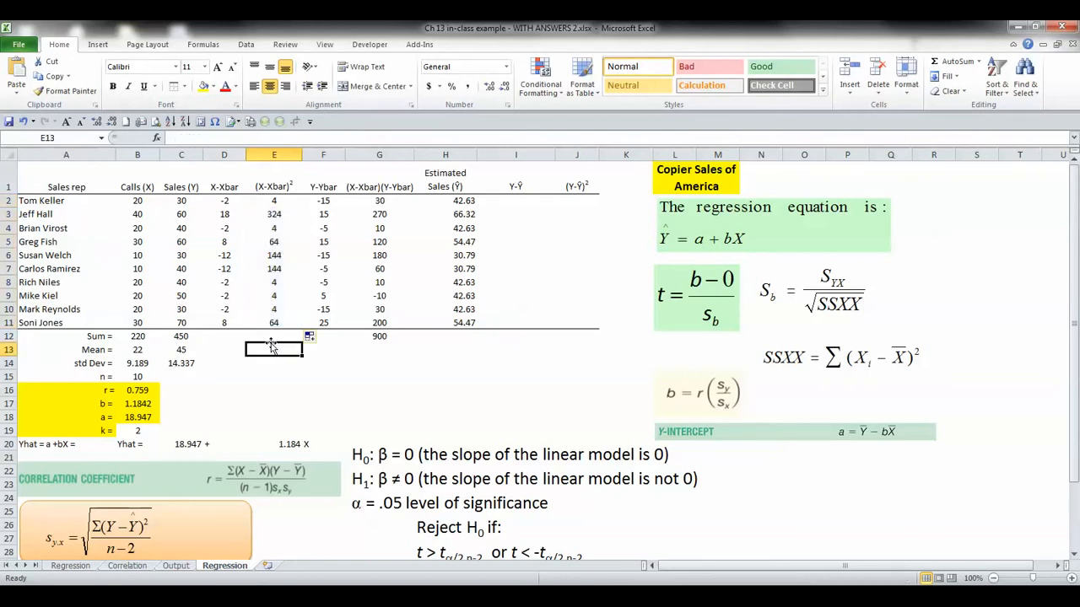
type("=sum")
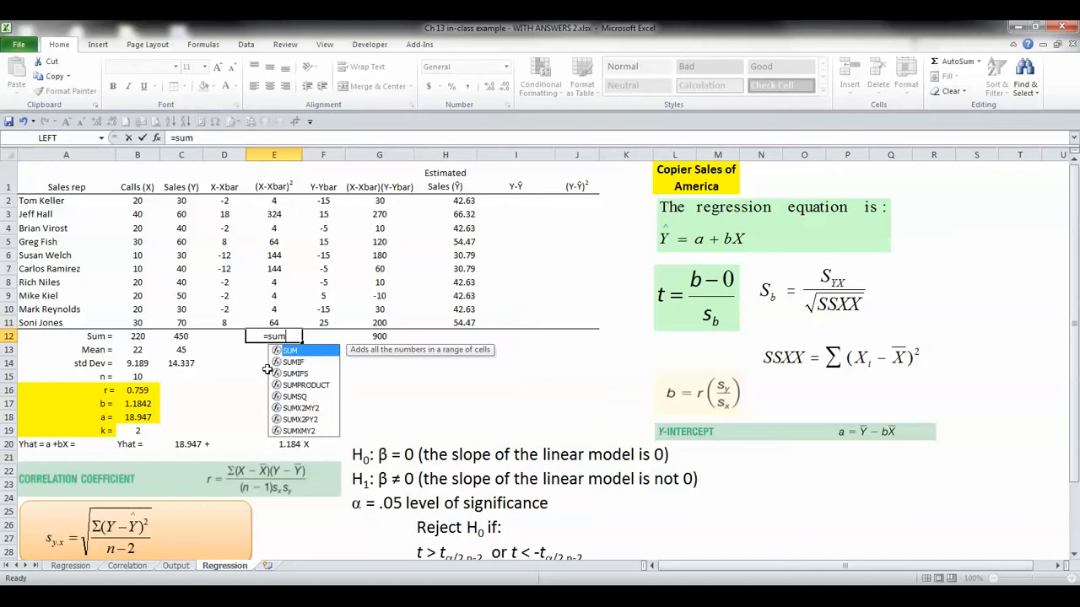
key("Tab")
left_click_drag(281, 323, 275, 201)
key("Return")
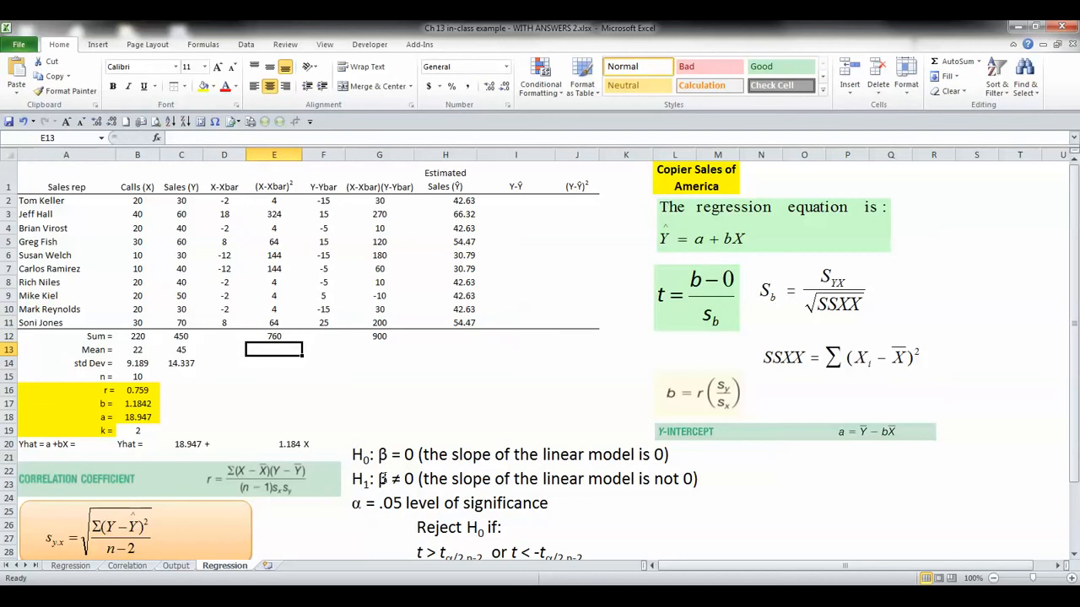
left_click(221, 337)
type("SSXX")
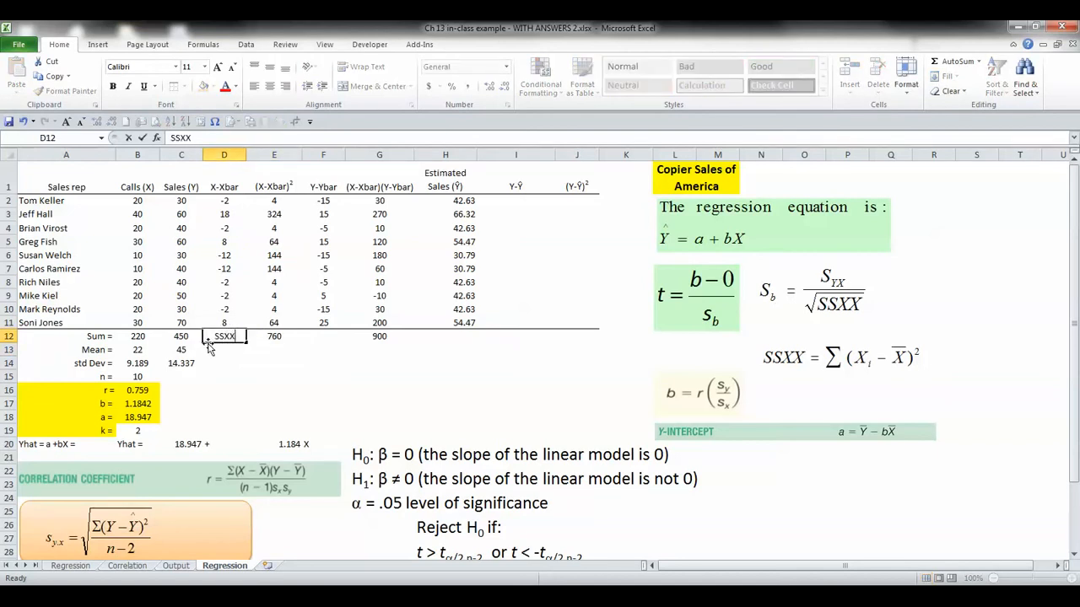
type(" =")
key("Return")
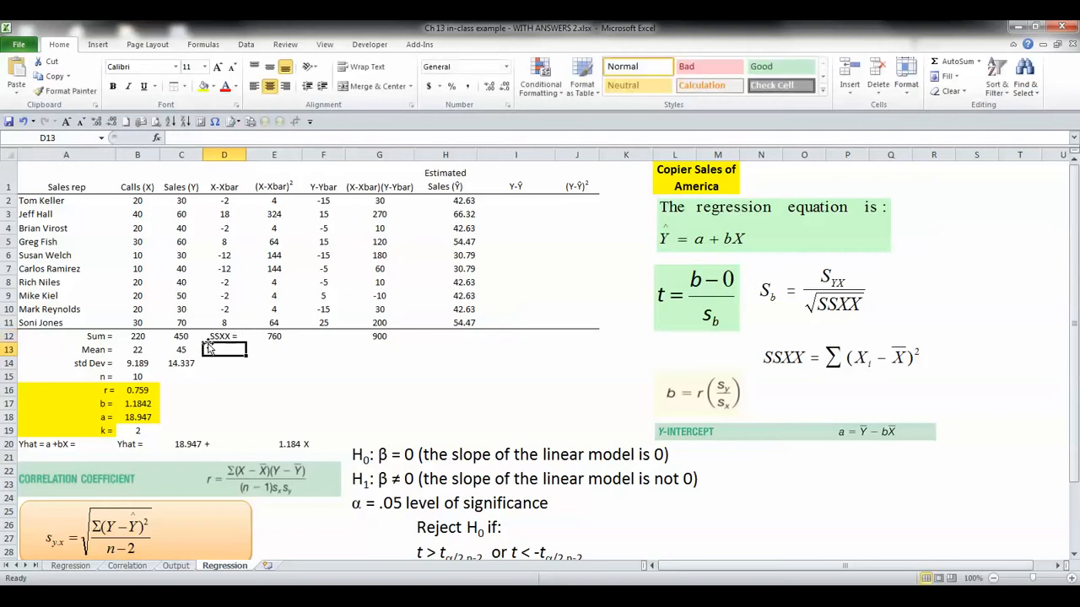
Step: Paste the copied Syx formula at H14, move it beside the Sb formula and nudge it down into line
key("Right")
key("Right")
key("Right")
key("Right")
key("Right")
key("Down")
key("Left")
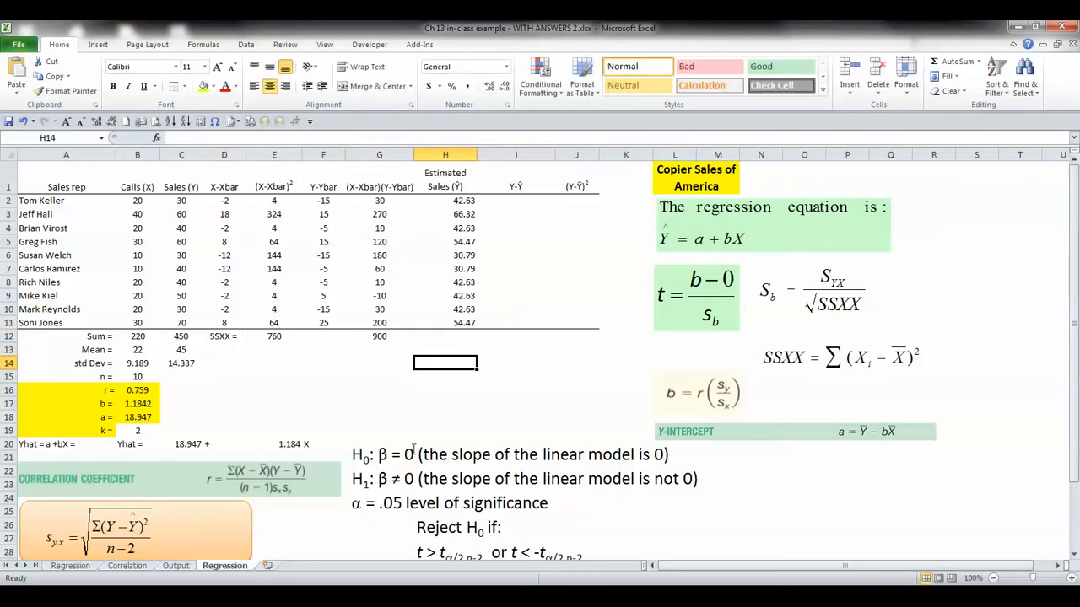
key("ctrl+v")
left_click_drag(479, 392, 949, 284)
key("Down")
key("Down")
key("Down")
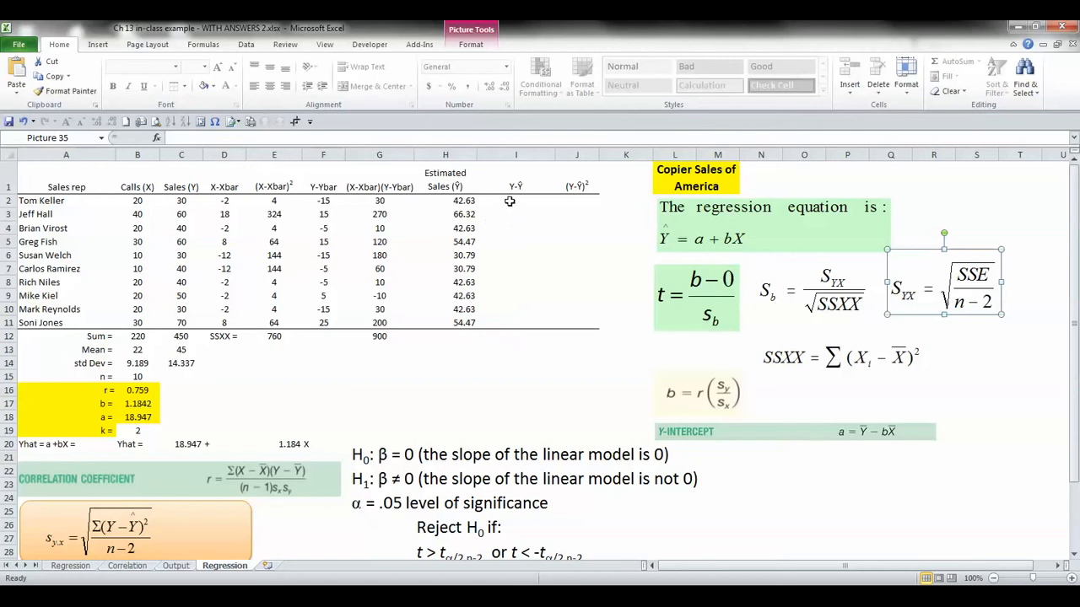
Step: Enter =C2-H2 in I2 for the residual and fill it down through I11
left_click(511, 201)
type("=")
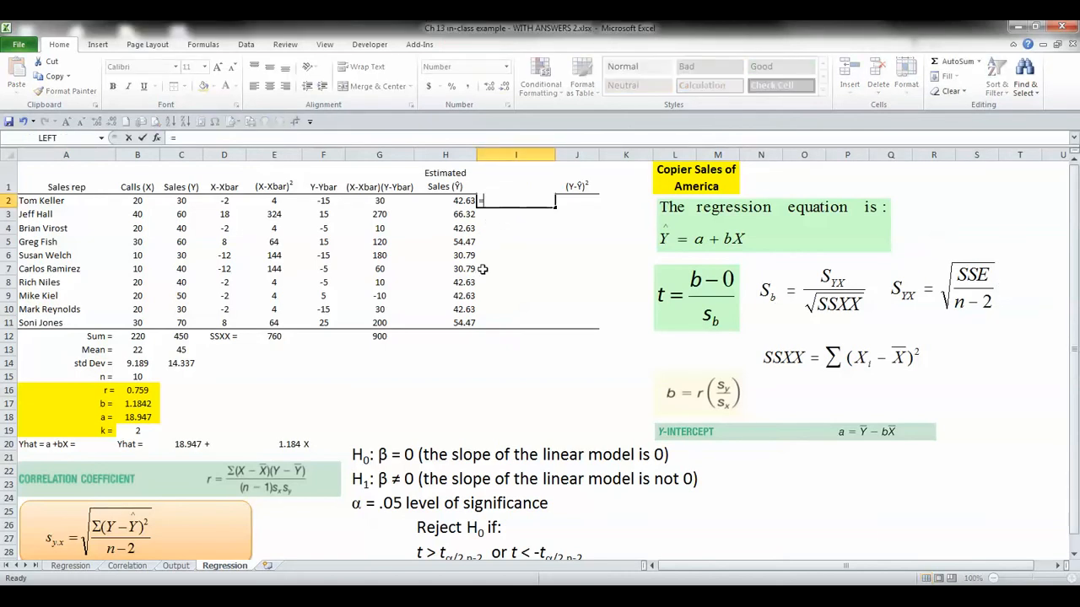
left_click(180, 204)
type("-")
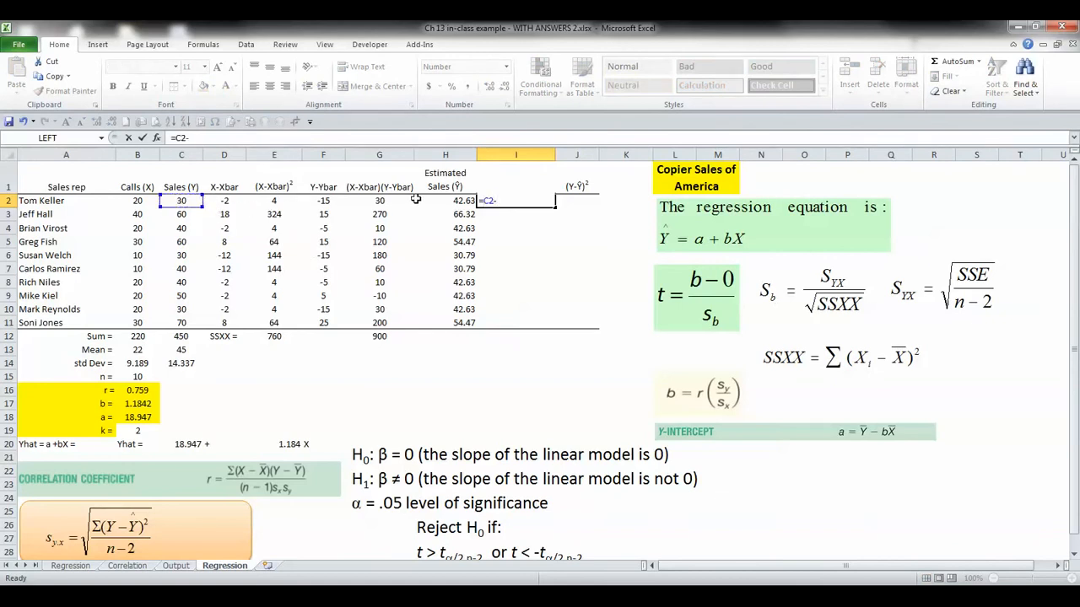
left_click(451, 204)
key("Return")
left_click(540, 204)
left_click_drag(554, 208, 557, 328)
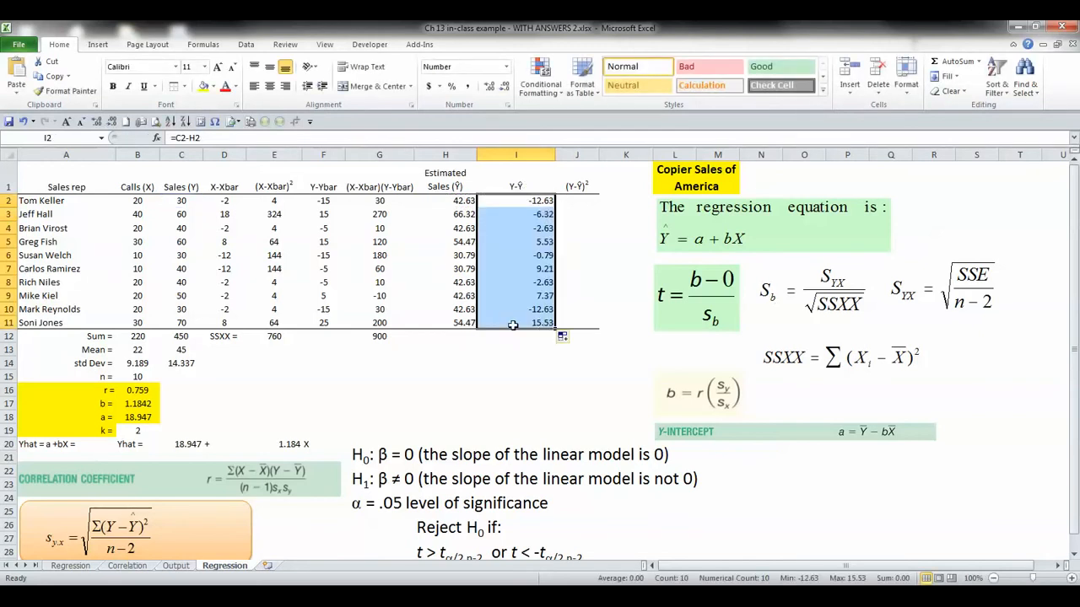
Step: Enter =I2*I2 in J2 to square the residual and fill it down through J11
left_click(579, 203)
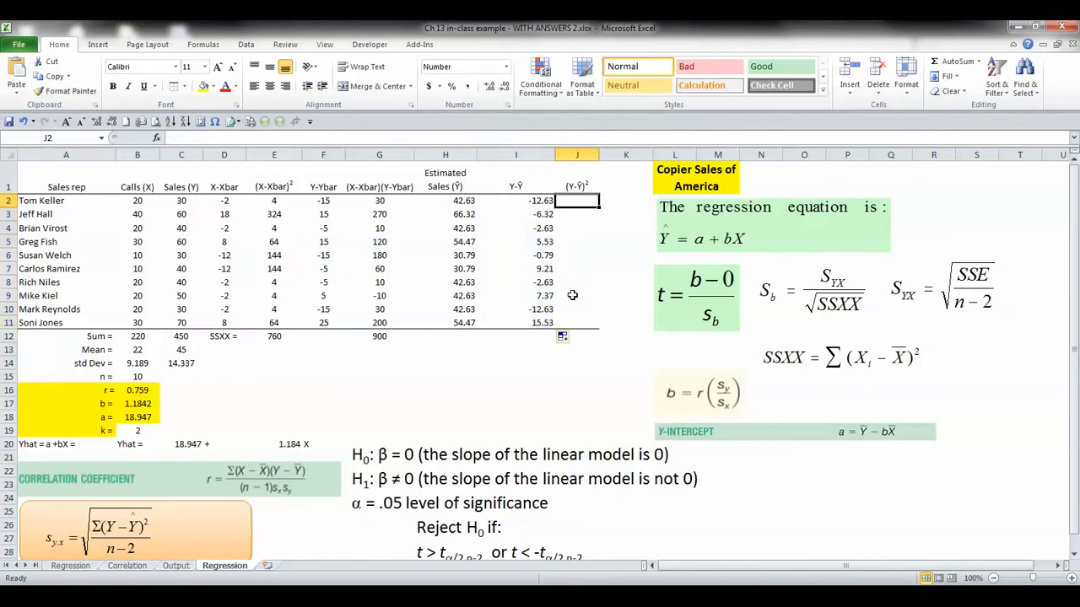
type("=")
left_click(528, 203)
type("*")
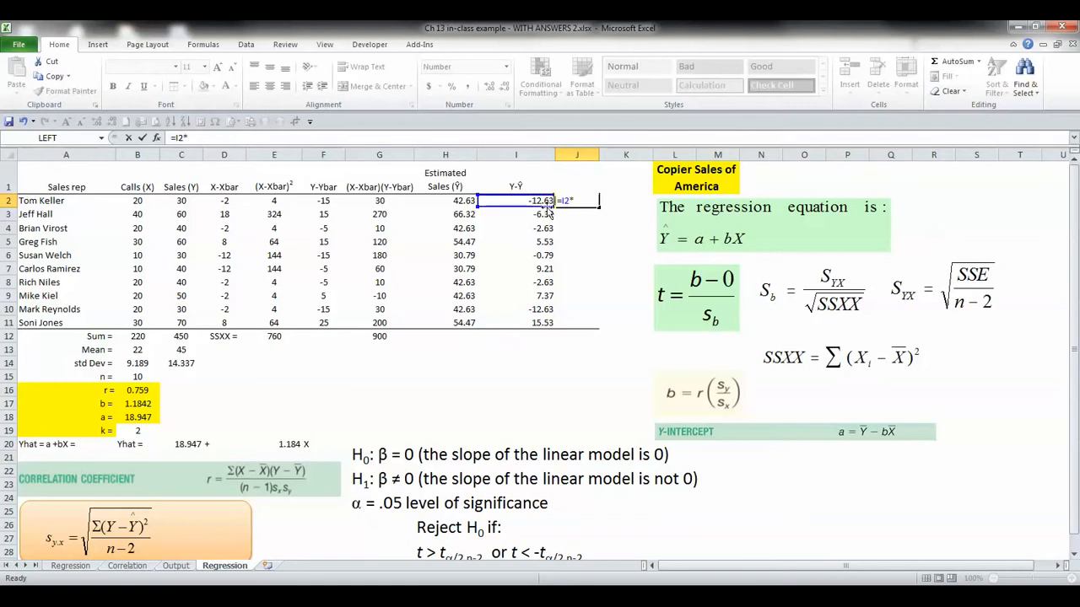
left_click(528, 204)
key("Return")
key("Up")
left_click_drag(599, 206, 599, 329)
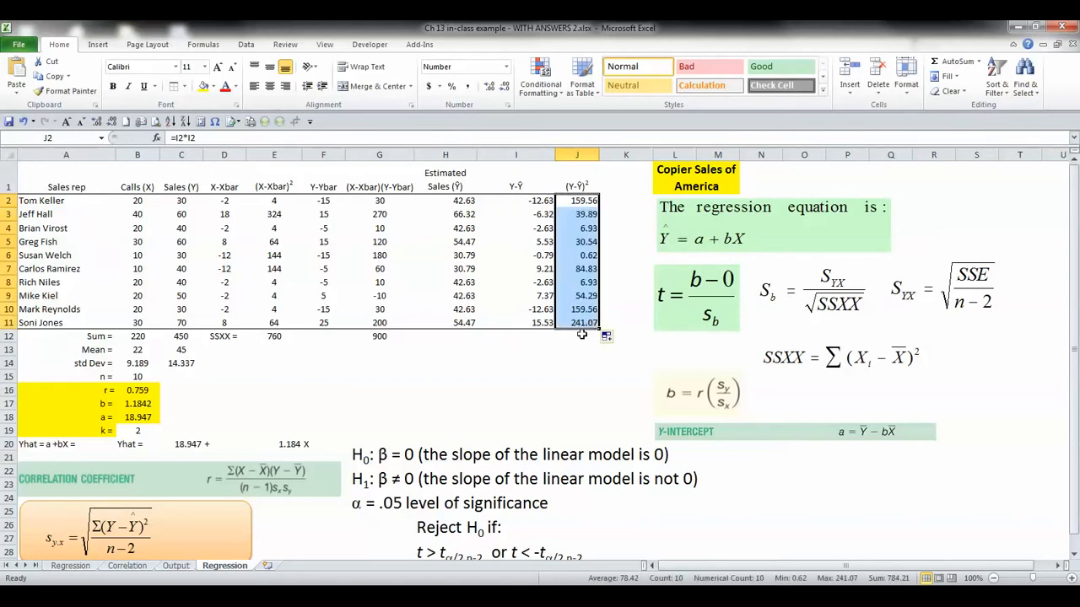
Step: Sum the squared residuals J2:J11 in J12 and label the total "SSE =" in I12
left_click(579, 335)
type("=sum")
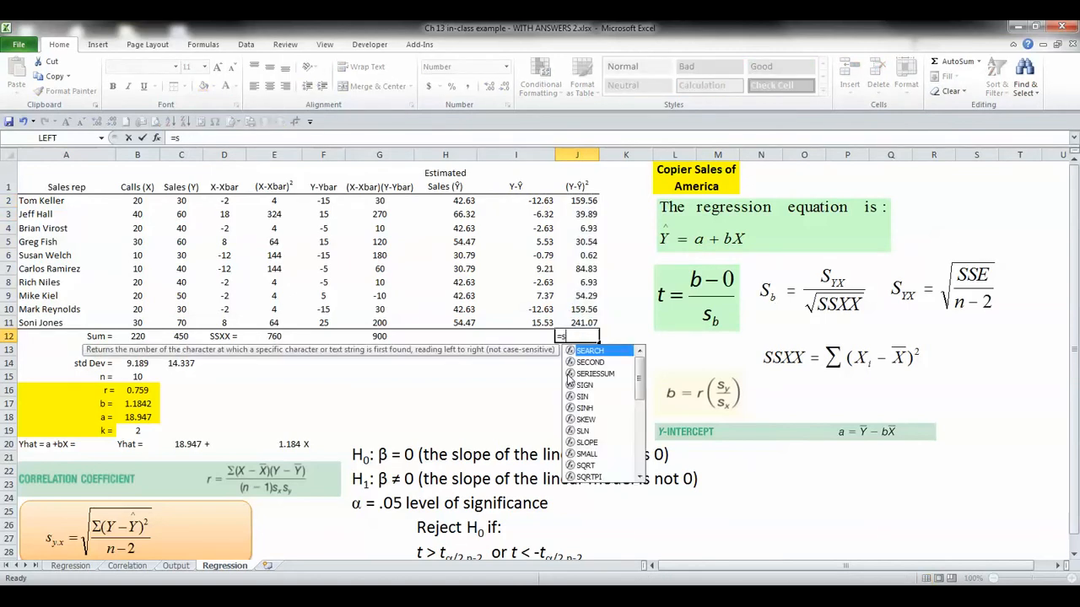
key("Tab")
key("Up")
key("shift+Up")
key("shift+Up")
key("shift+Up")
key("shift+Up")
key("shift+Up")
key("shift+Up")
key("shift+Up")
key("shift+Up")
key("Return")
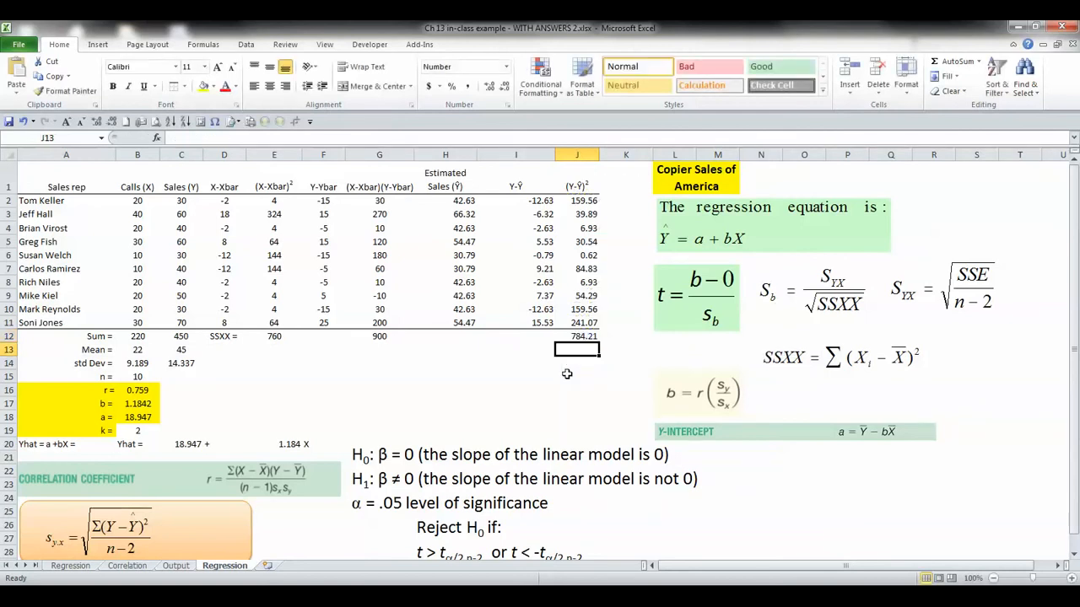
left_click(543, 337)
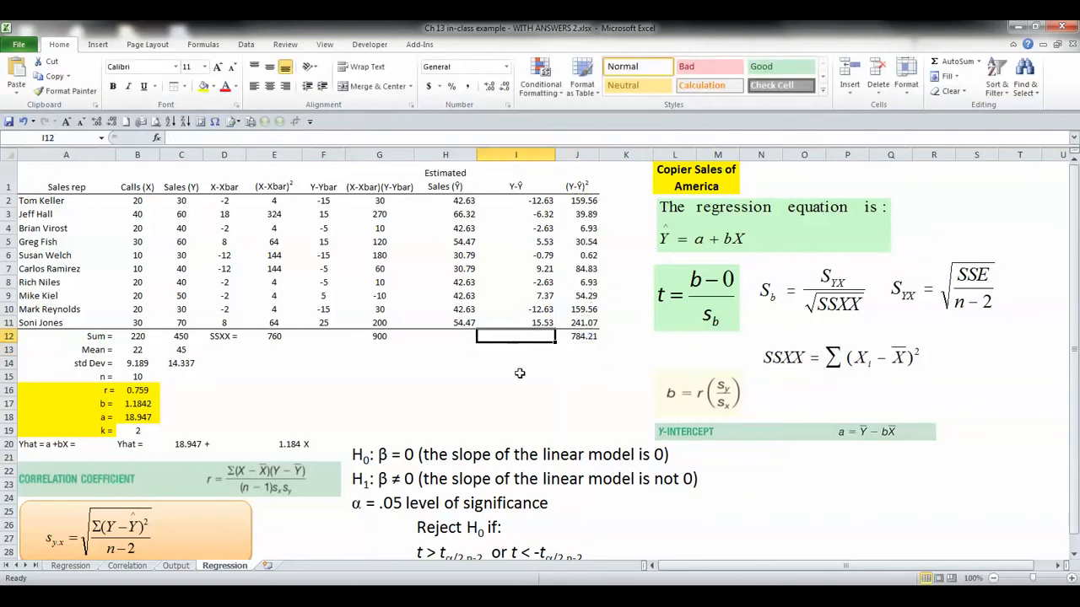
type("SSE =")
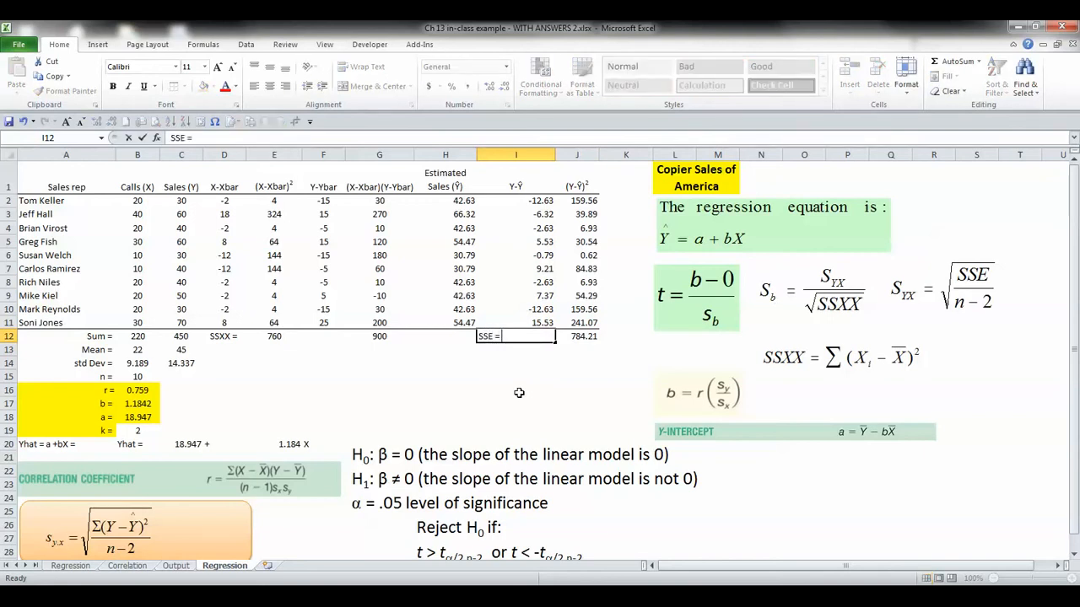
key("Return")
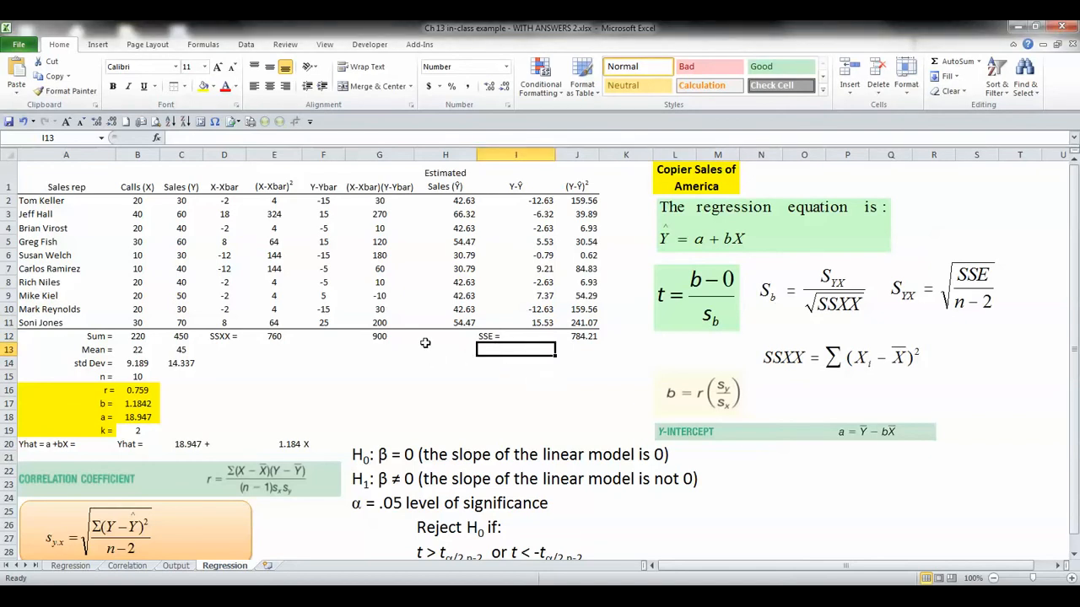
Step: Label I13 "Syx =" and compute the standard error in J13 with =SQRT(J12/8)
type("Syx =")
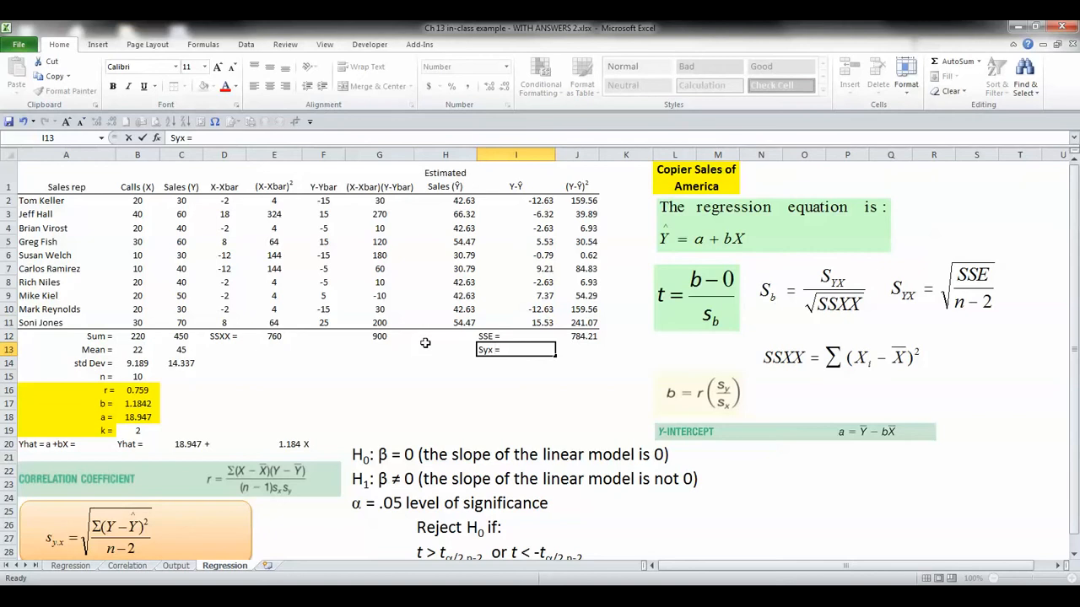
key("Tab")
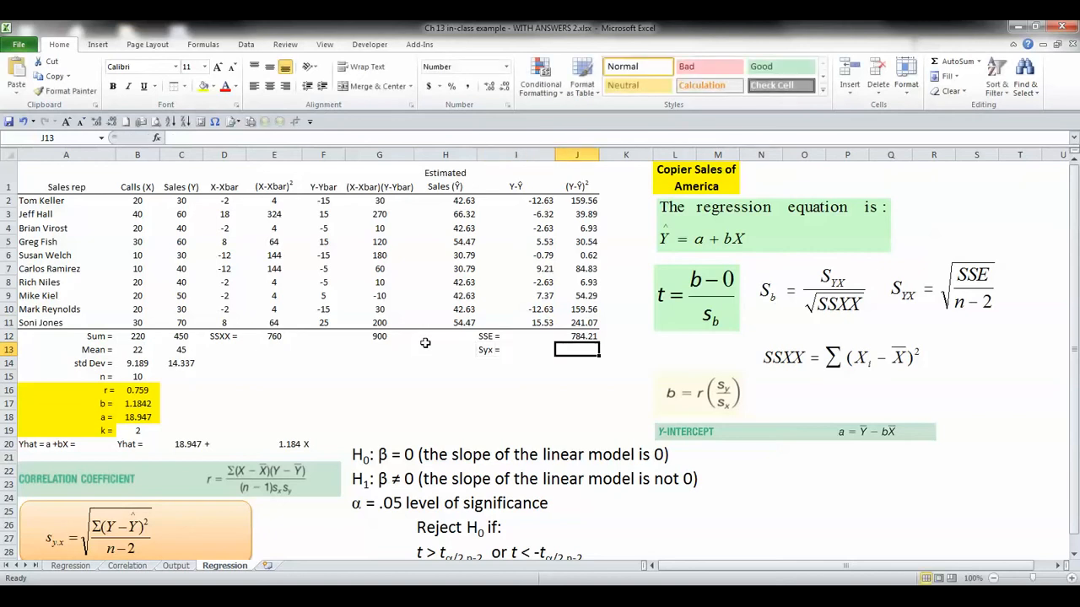
type("=")
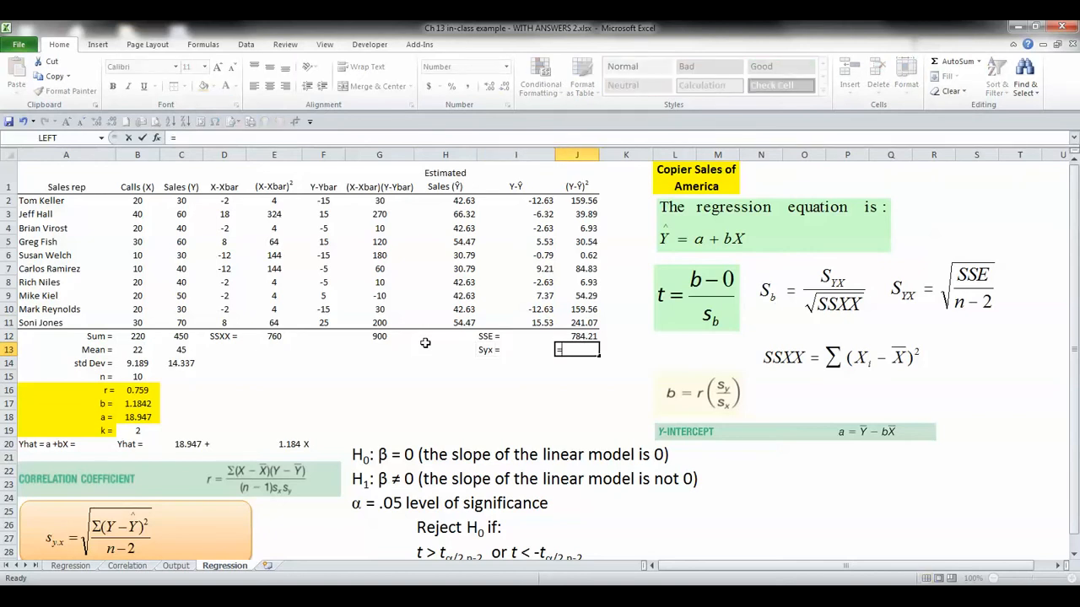
type("SQRT(")
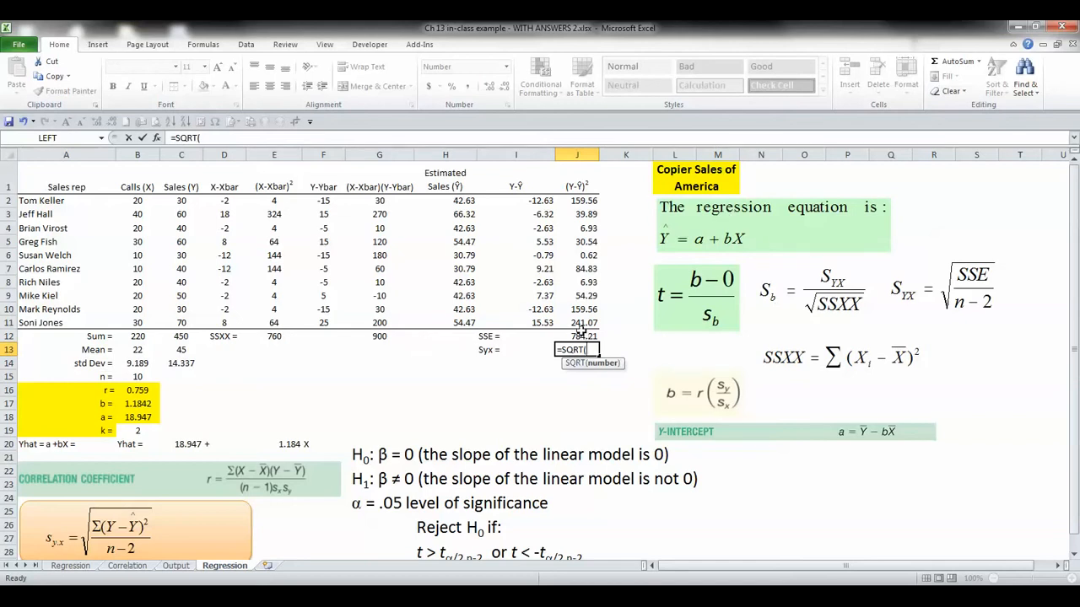
left_click(581, 336)
type("/")
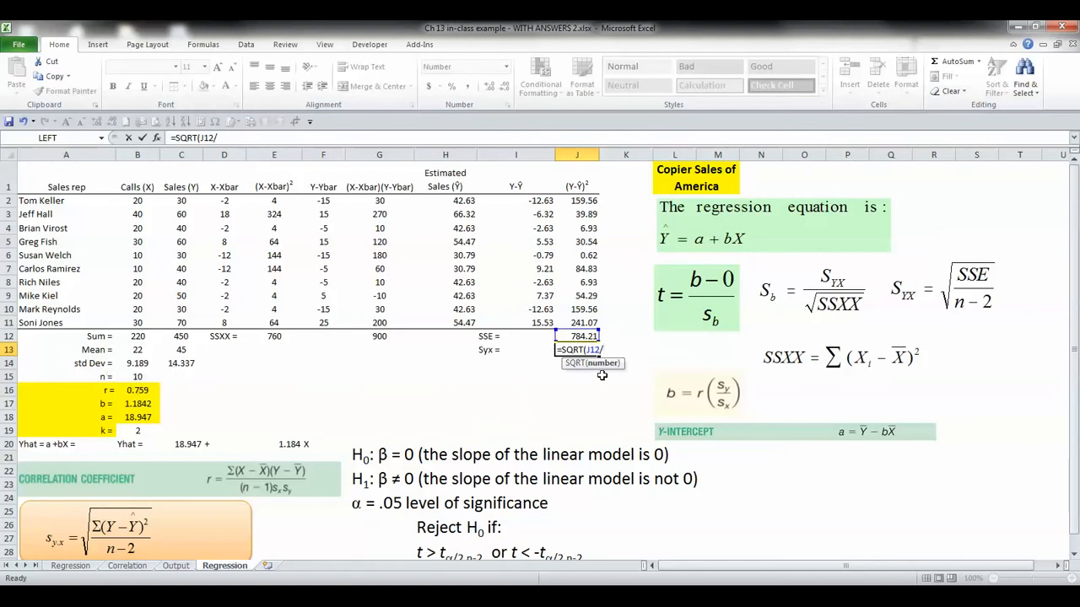
type("8")
key("Return")
Step: Label I14 "Sb =" and compute the standard error of the slope in J14 with =J13/SQRT(E12)
key("Left")
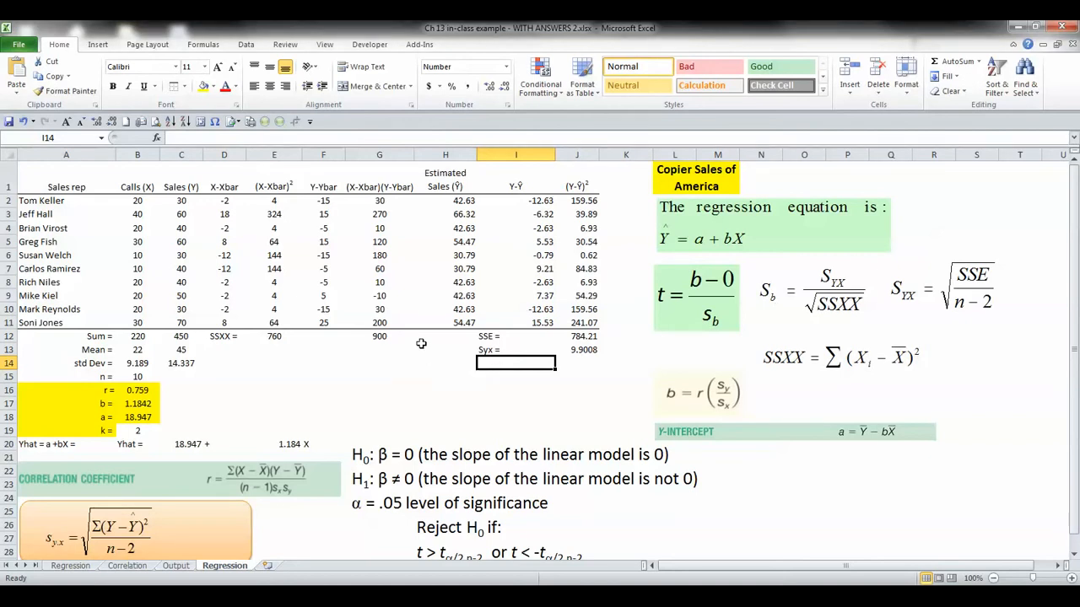
type("Sb =")
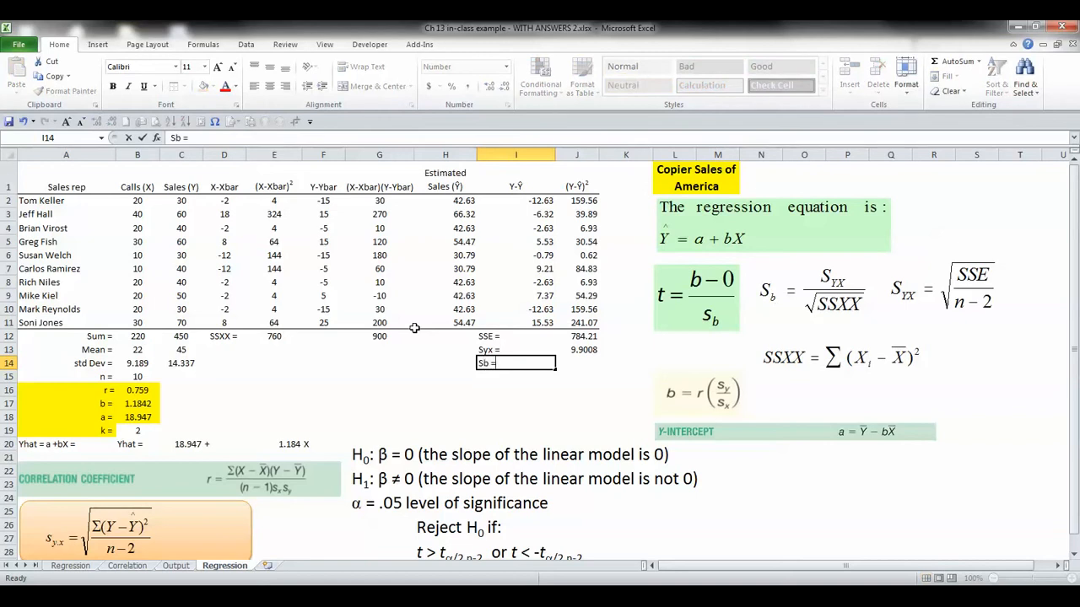
key("Tab")
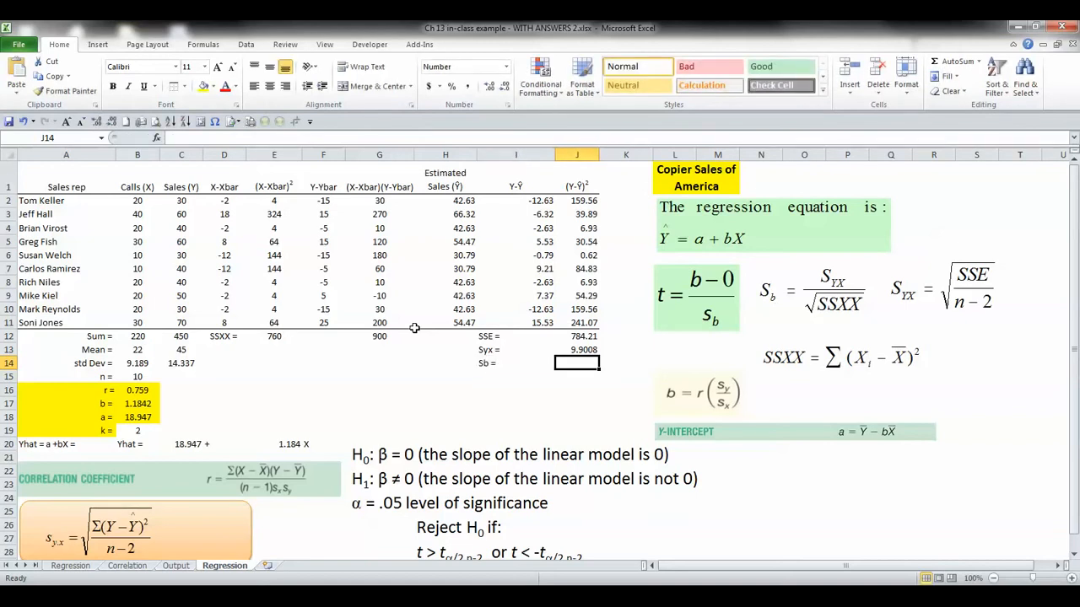
type("=")
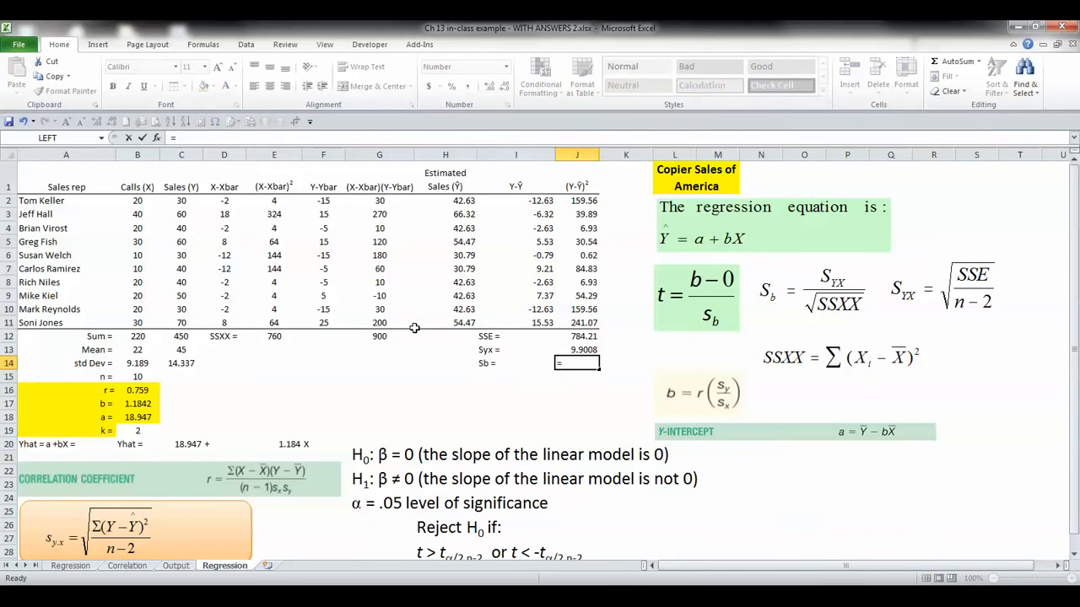
key("Up")
type("/sqrt")
key("Tab")
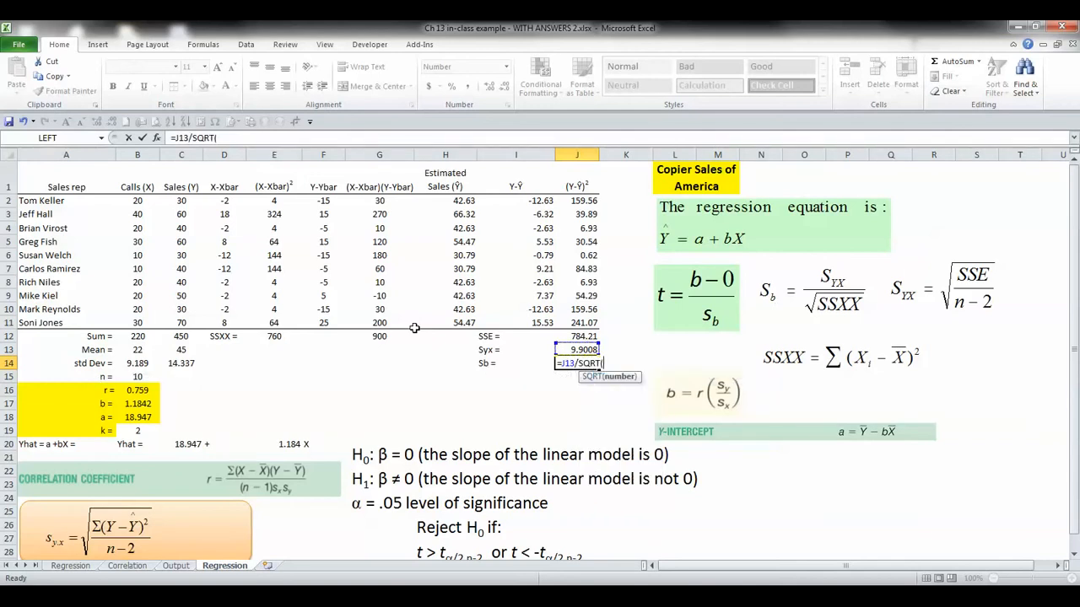
left_click(268, 336)
type(")")
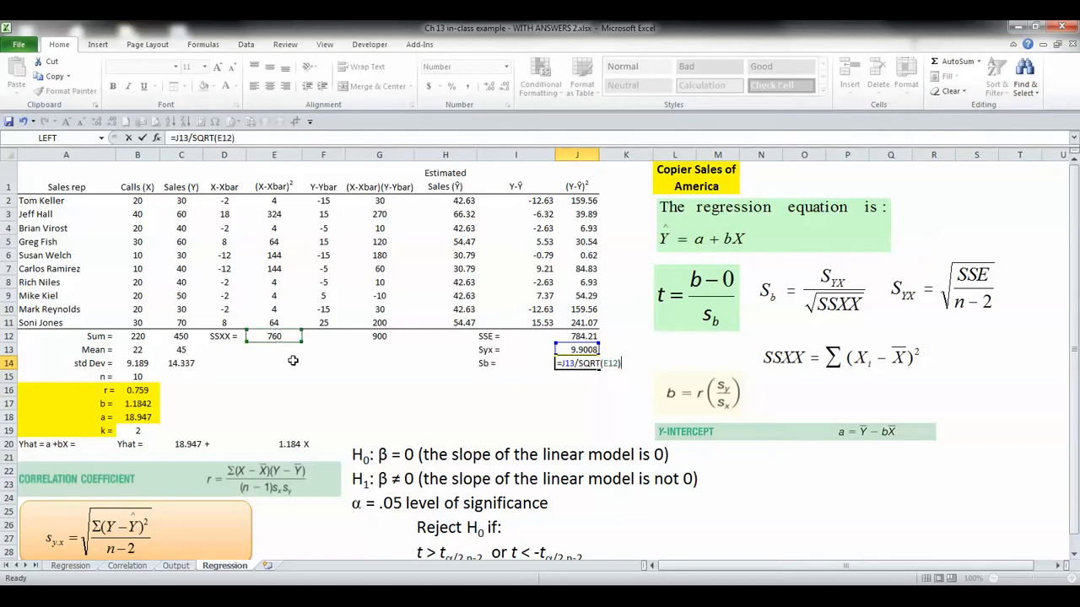
key("Return")
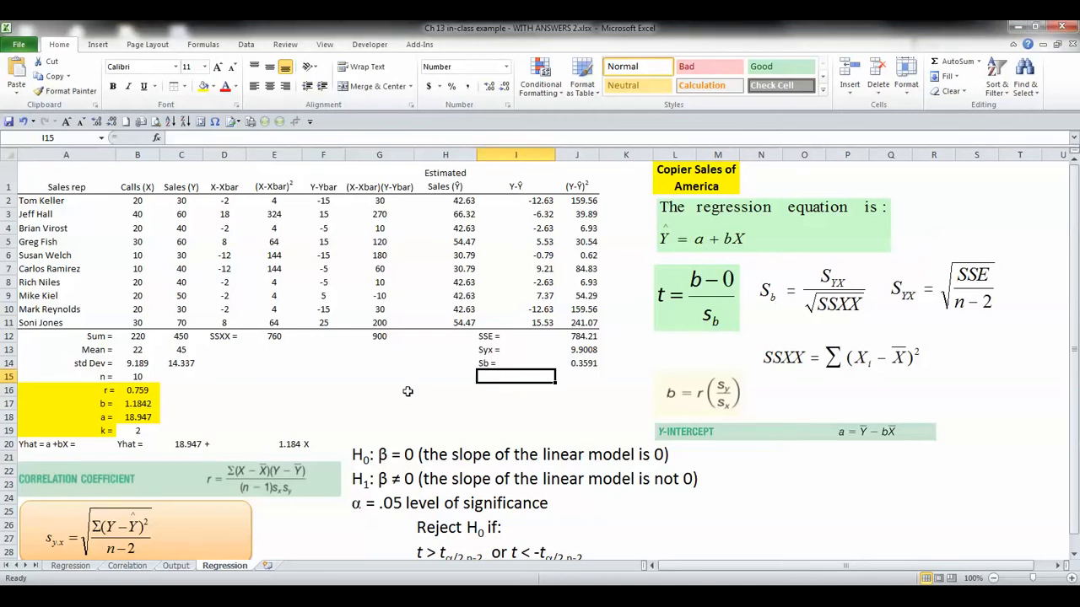
Step: Label I15 "t =" and compute the test statistic in J15 with =B17/J14
type("t")
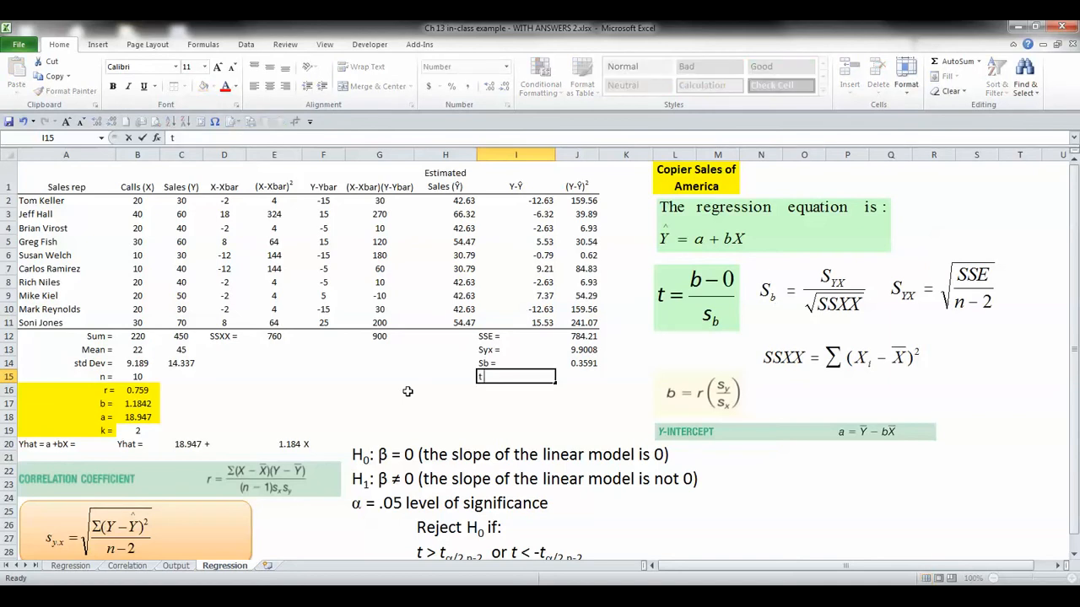
type(" =")
key("Tab")
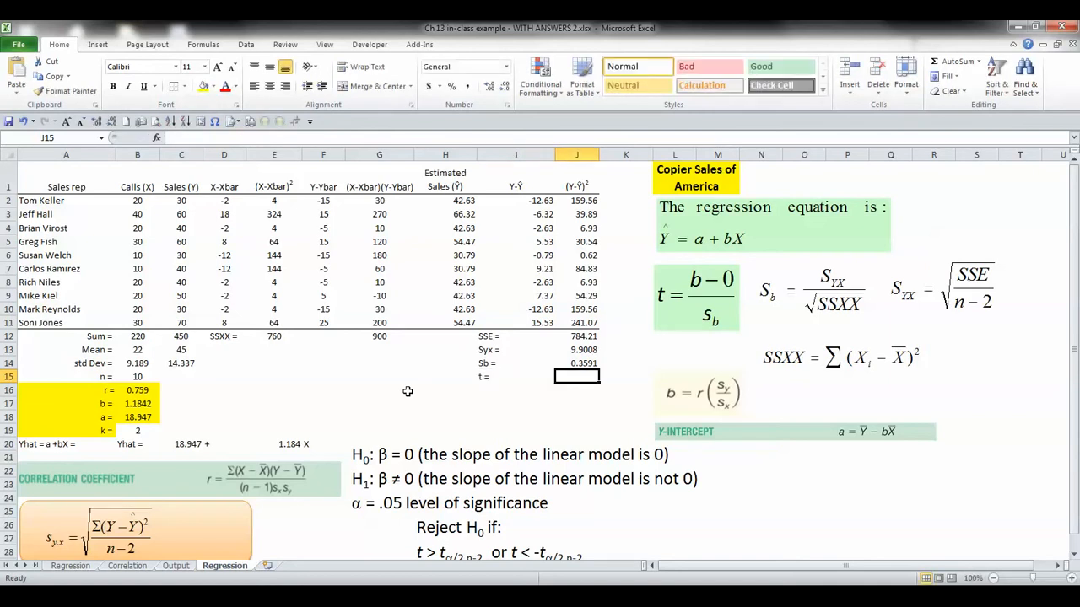
type("=")
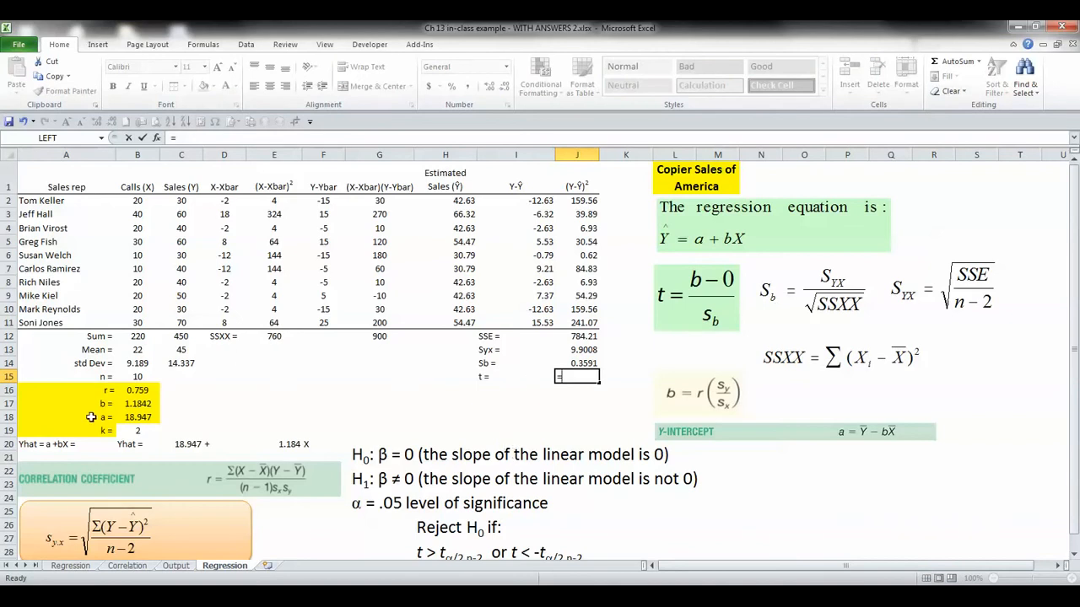
left_click(126, 405)
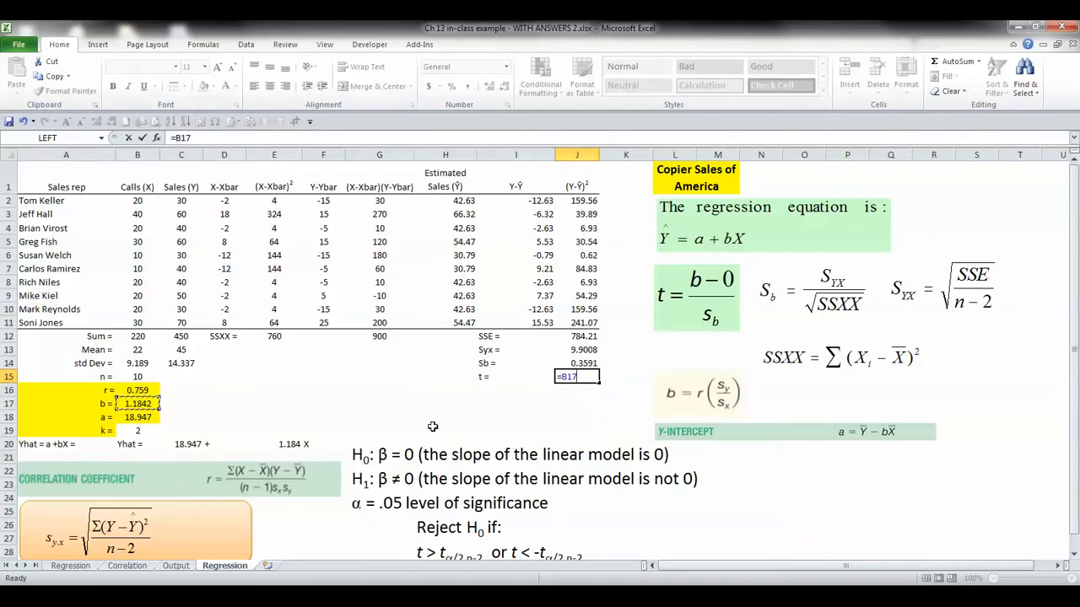
type("/")
left_click(586, 364)
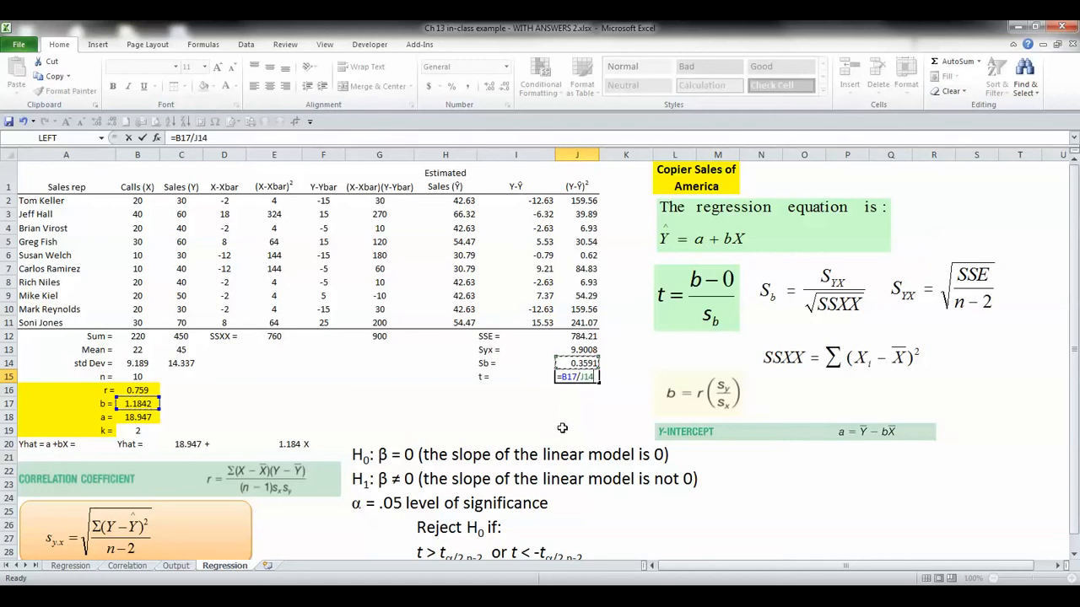
key("Return")
key("Left")
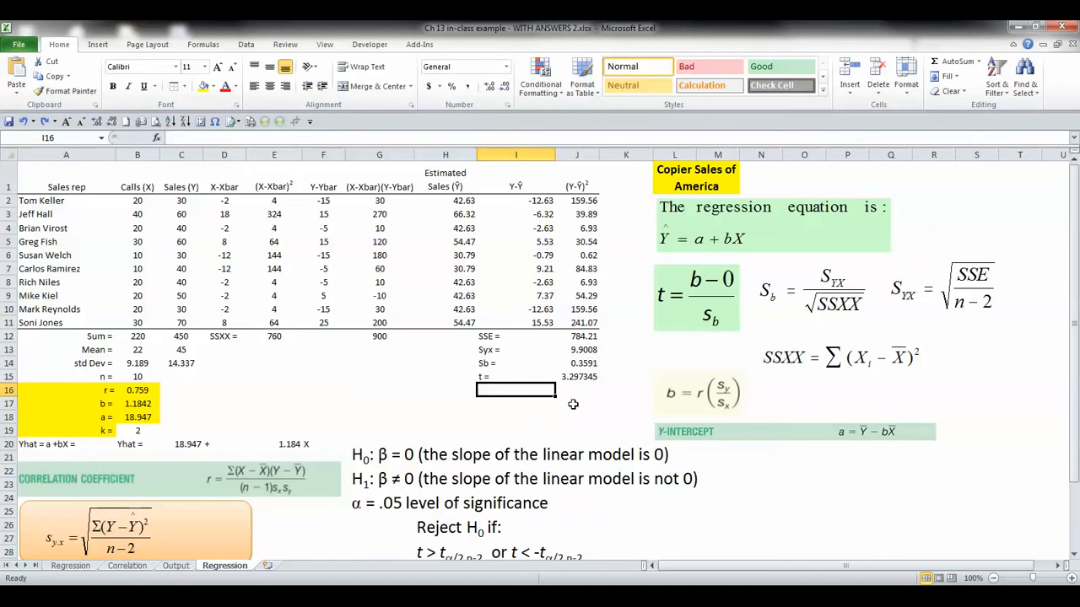
Step: Place the picture of the two-tailed rejection regions at M21, beside the hypotheses
scroll(568, 429, "down", 2)
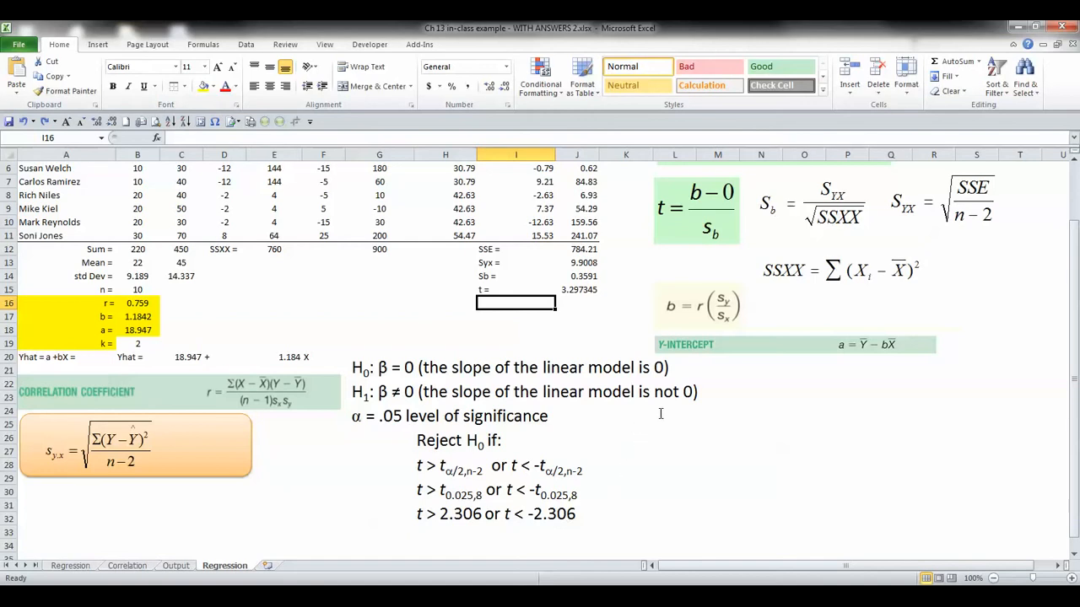
left_click(709, 360)
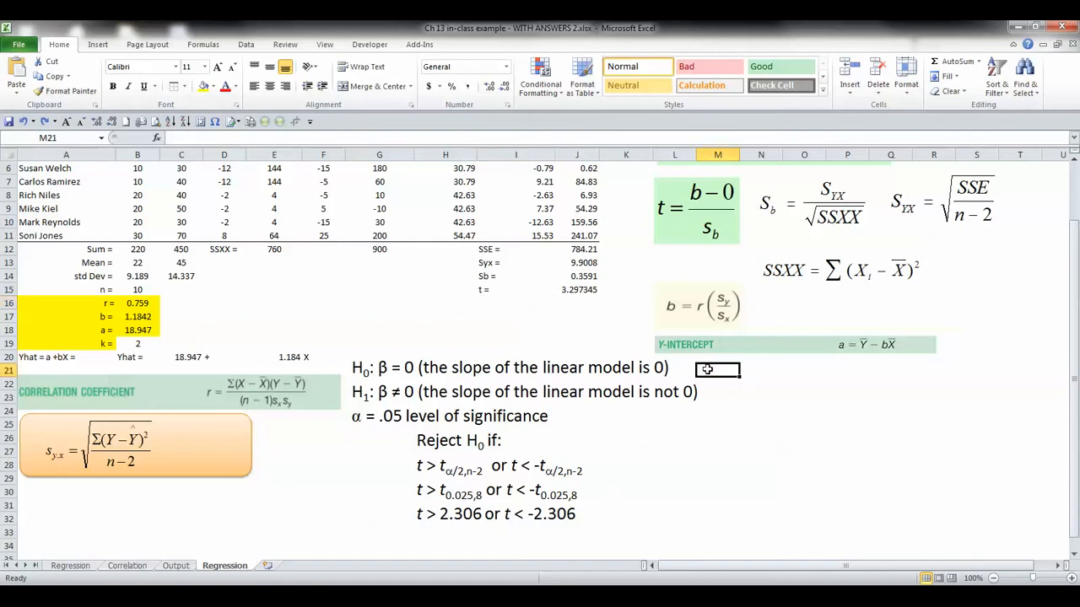
key("Down")
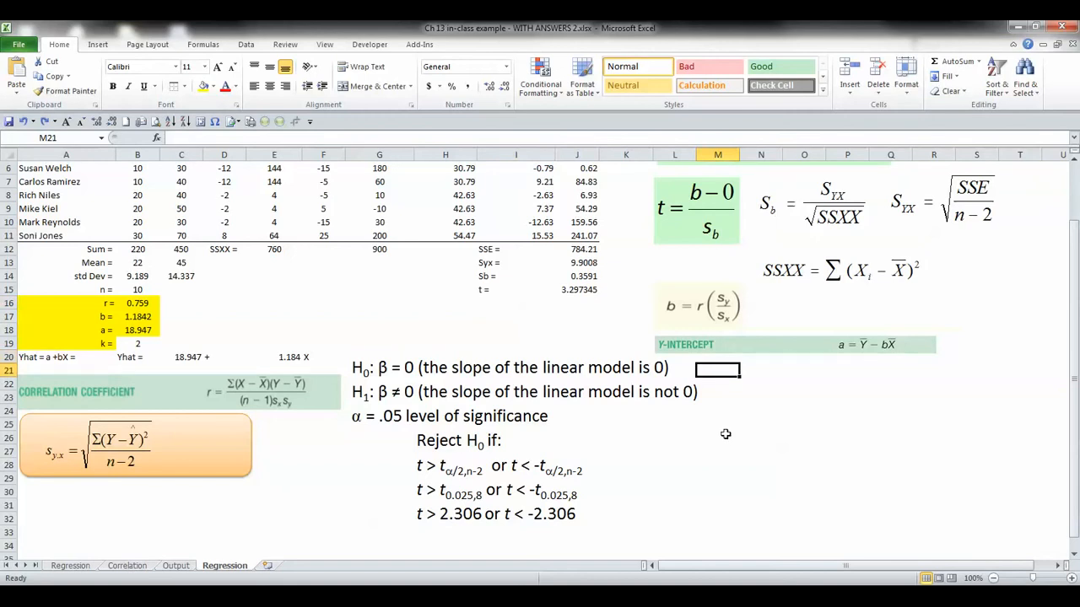
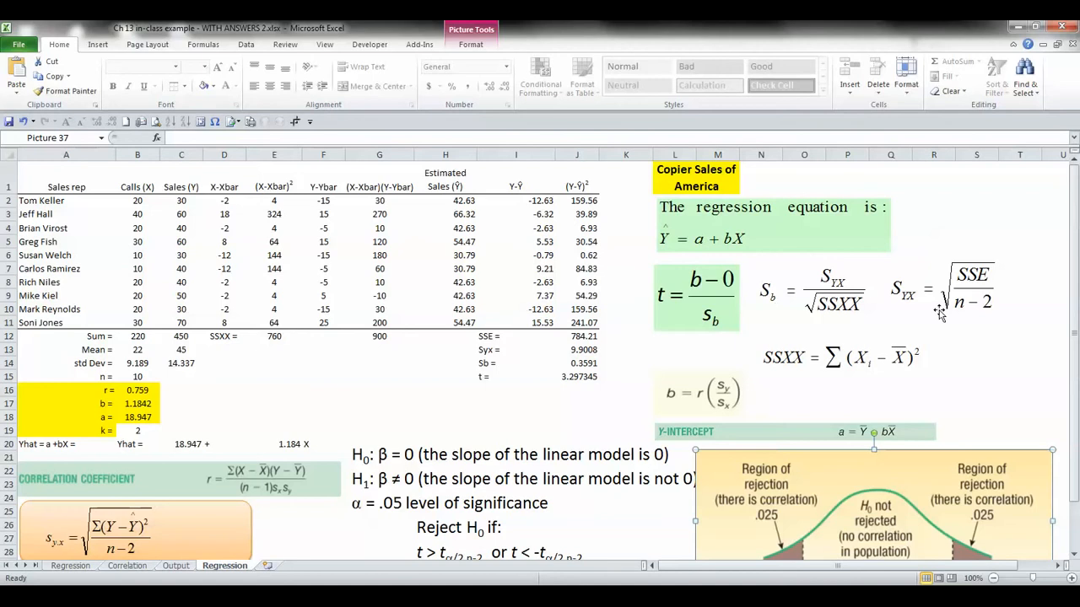
key("Escape")
scroll(940, 312, "down", 2)
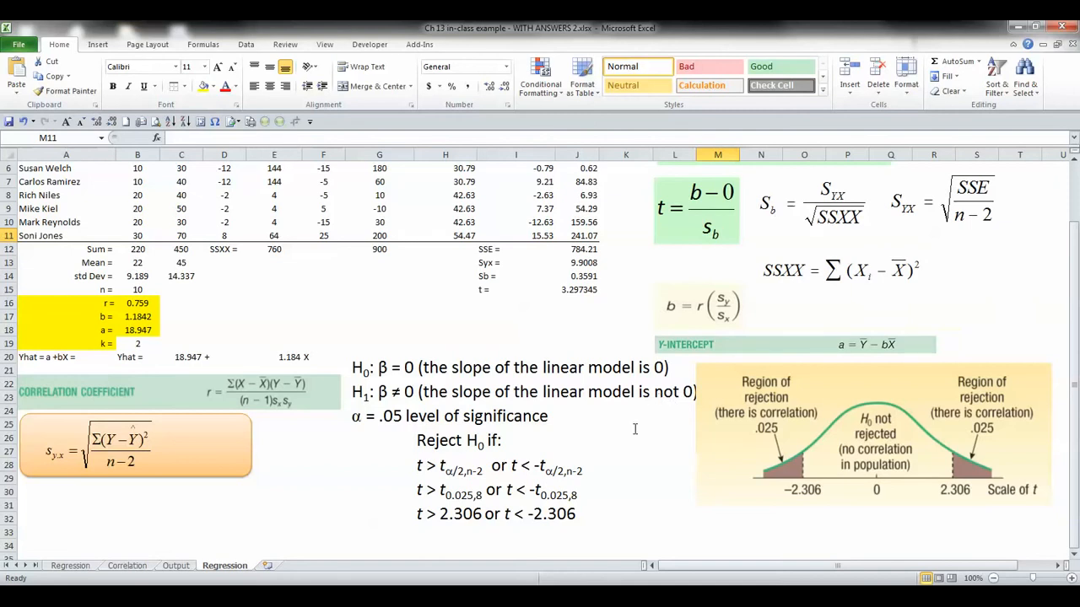
Step: Label C16 "r^2 =" and compute the coefficient of determination in D16 with =B16*B16
left_click(561, 265)
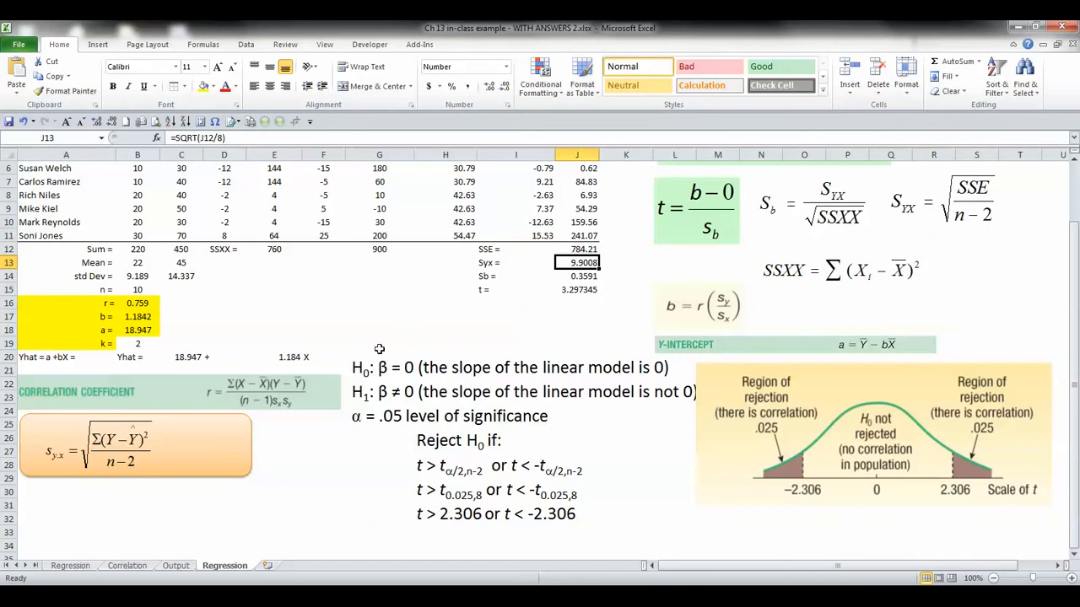
left_click(236, 317)
key("Up")
key("Left")
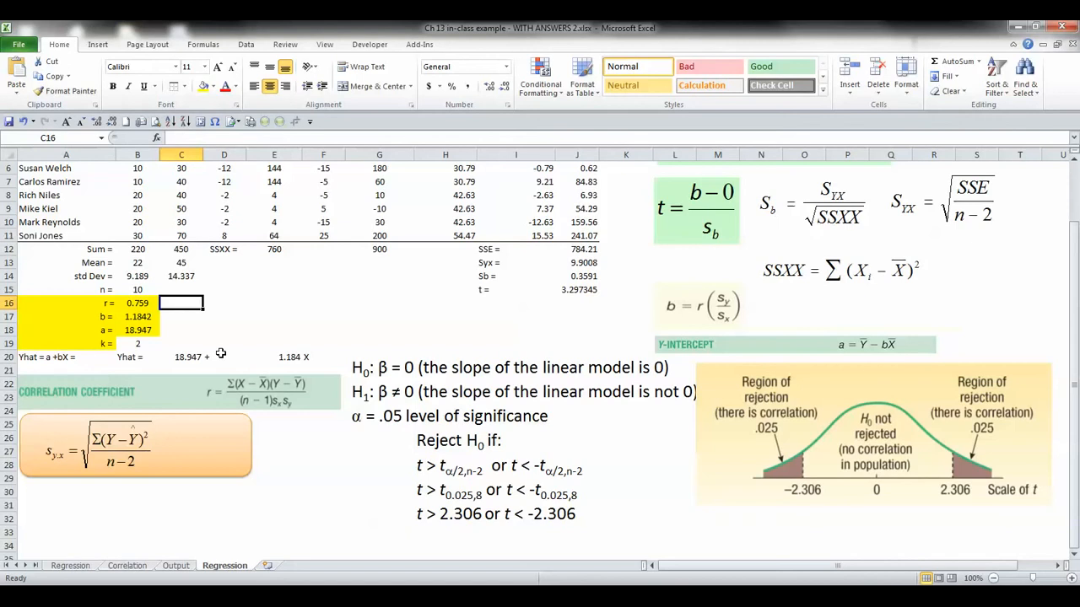
type("r")
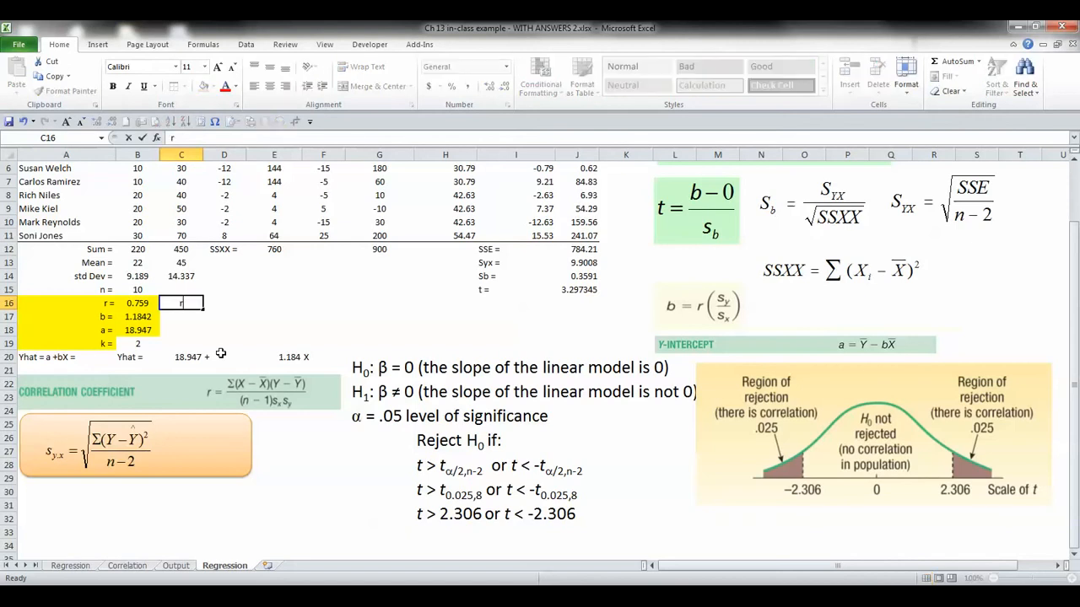
type("^2 =")
key("Tab")
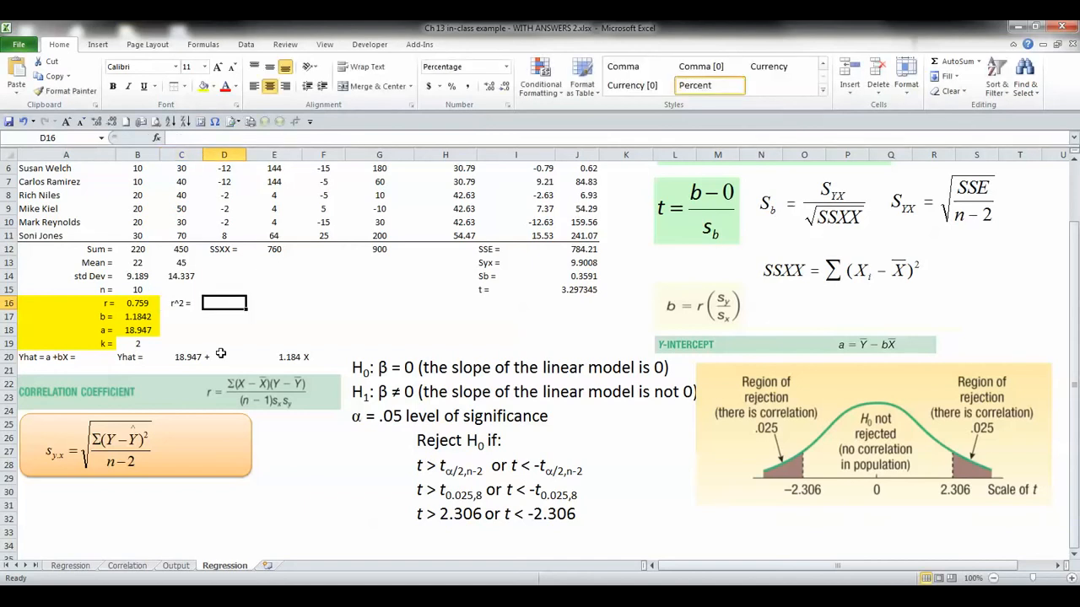
type("=")
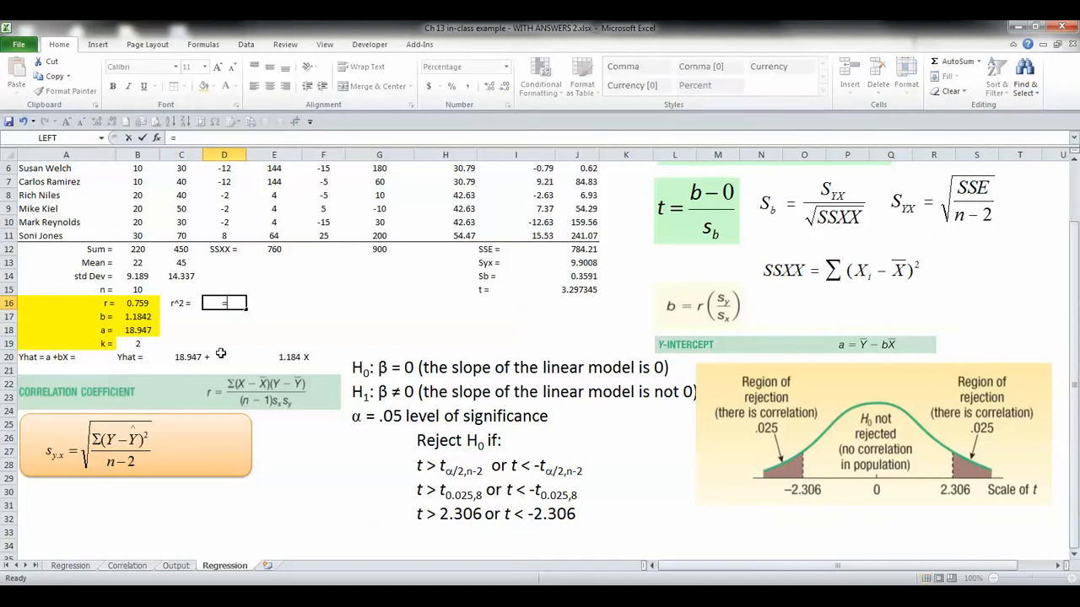
left_click(140, 303)
type("*")
left_click(140, 304)
key("Return")
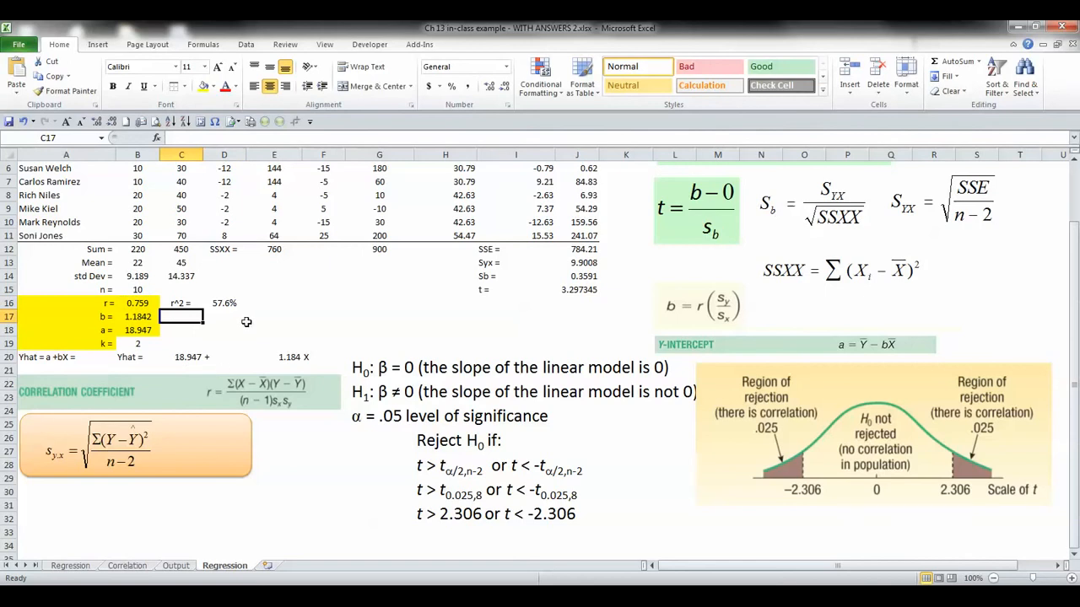
left_click(227, 303)
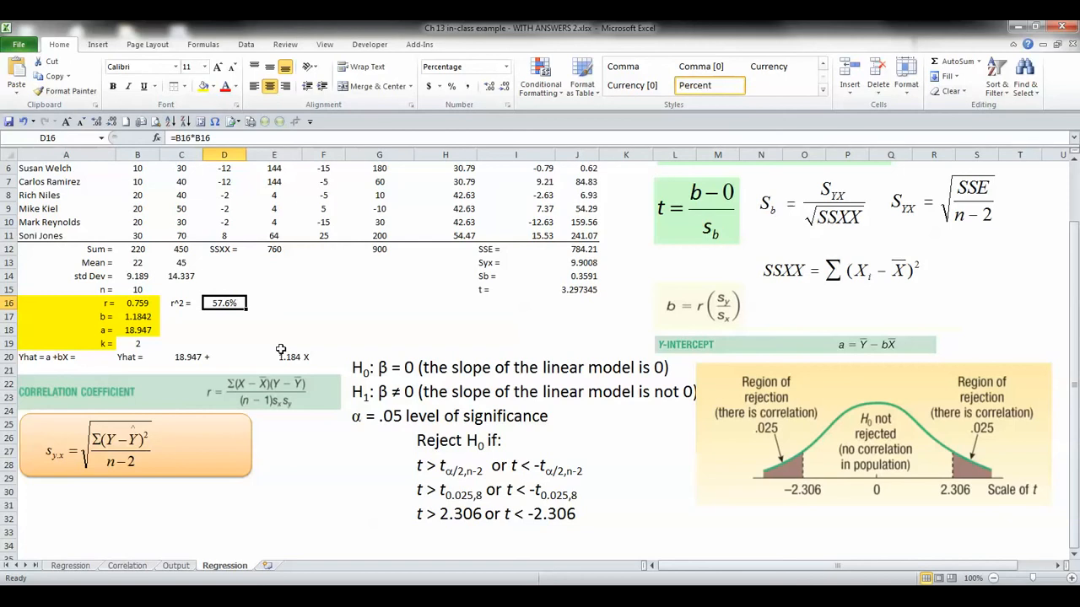
Step: Open the MegaStat Regression Analysis dialog for the sales data
scroll(281, 350, "up", 2)
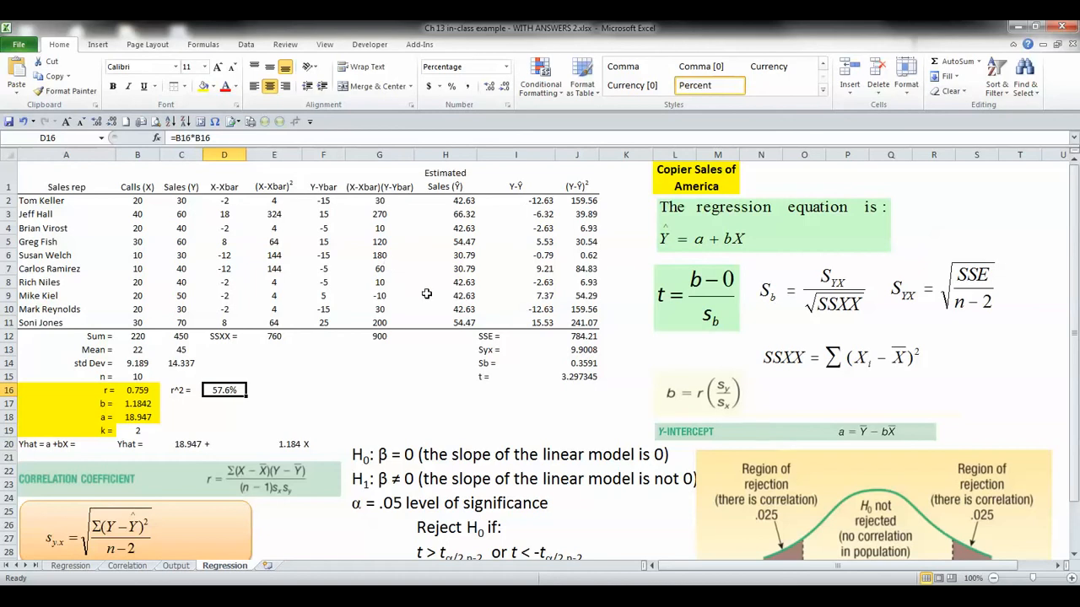
left_click(419, 44)
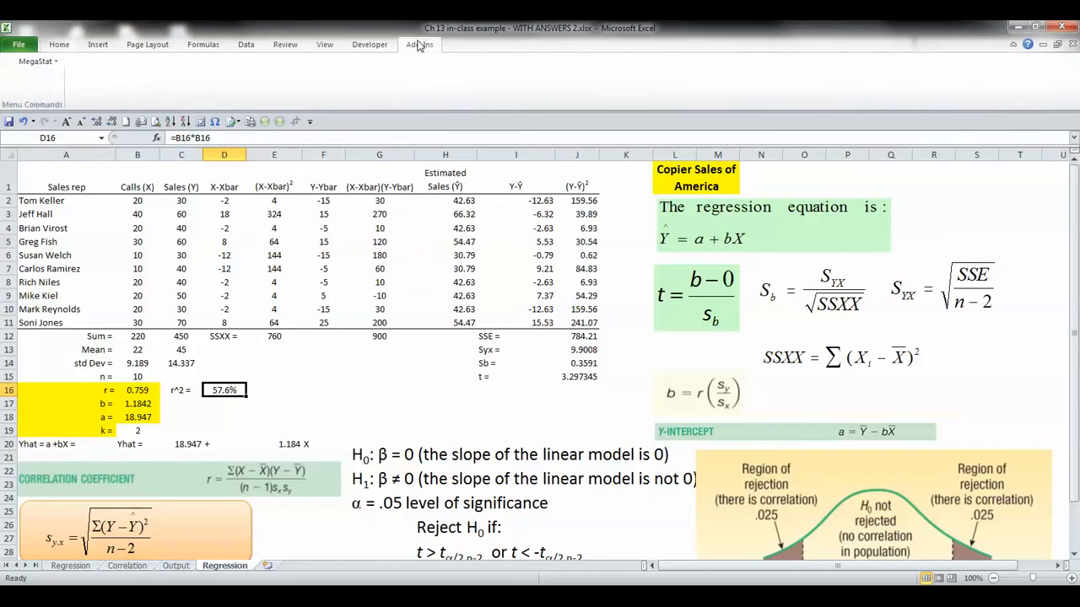
left_click(36, 61)
mouse_move(88, 208)
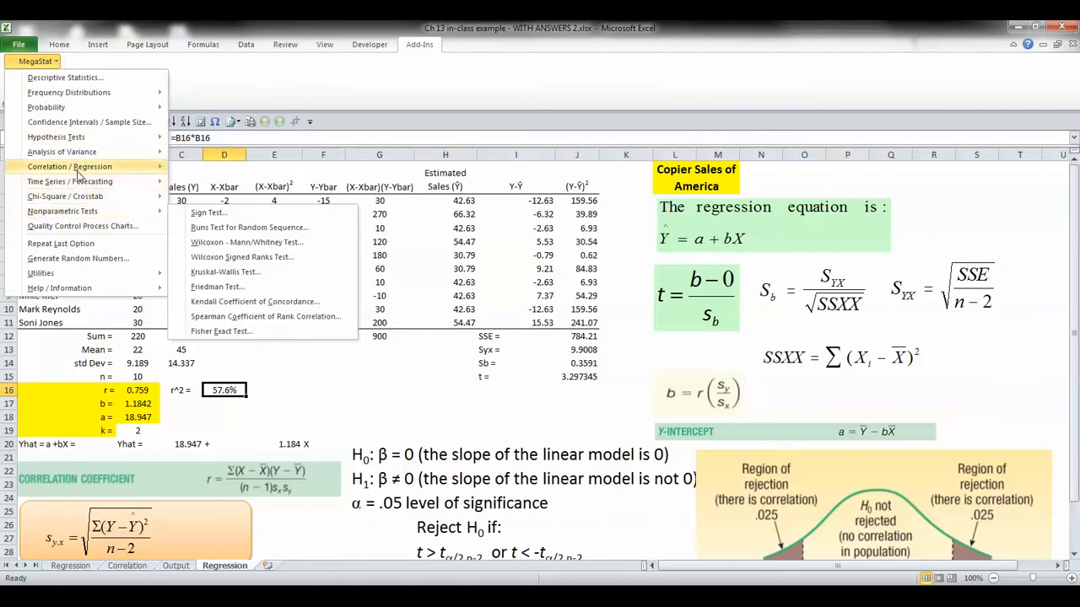
mouse_move(158, 173)
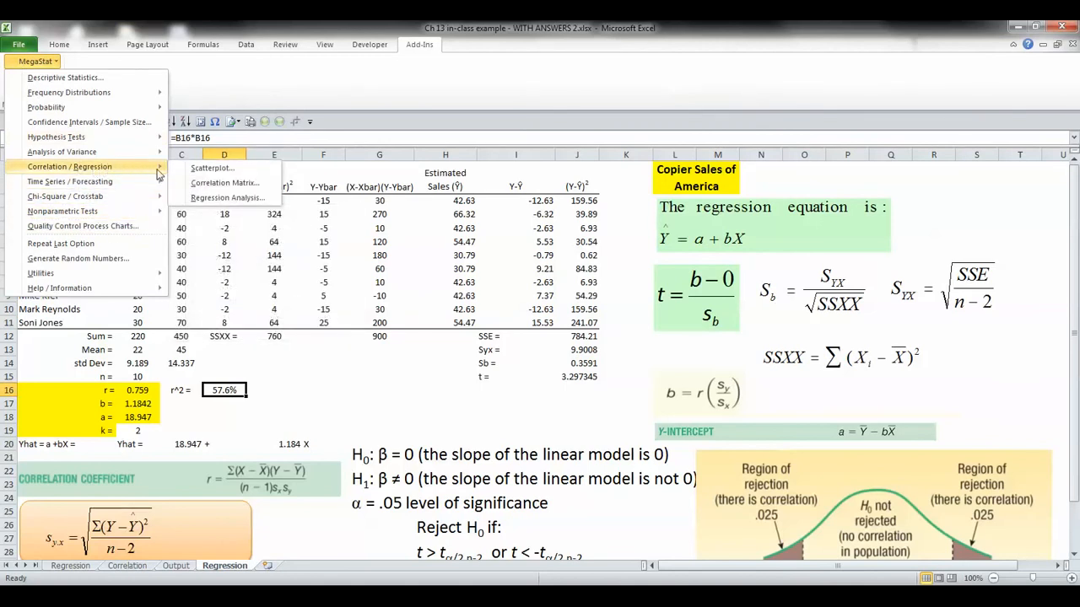
left_click(216, 200)
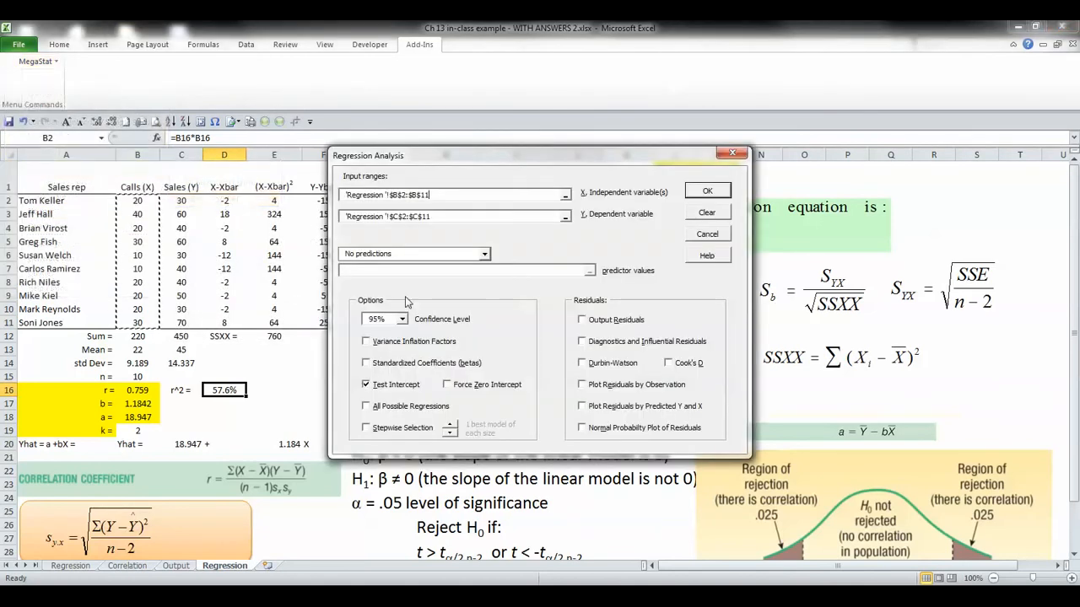
Step: Clear the existing independent and dependent variable ranges in the regression settings
key("BackSpace")
key("BackSpace")
key("BackSpace")
key("BackSpace")
key("BackSpace")
key("BackSpace")
key("BackSpace")
key("BackSpace")
key("BackSpace")
key("BackSpace")
key("BackSpace")
key("BackSpace")
key("BackSpace")
key("BackSpace")
key("BackSpace")
key("BackSpace")
key("BackSpace")
key("BackSpace")
key("BackSpace")
key("BackSpace")
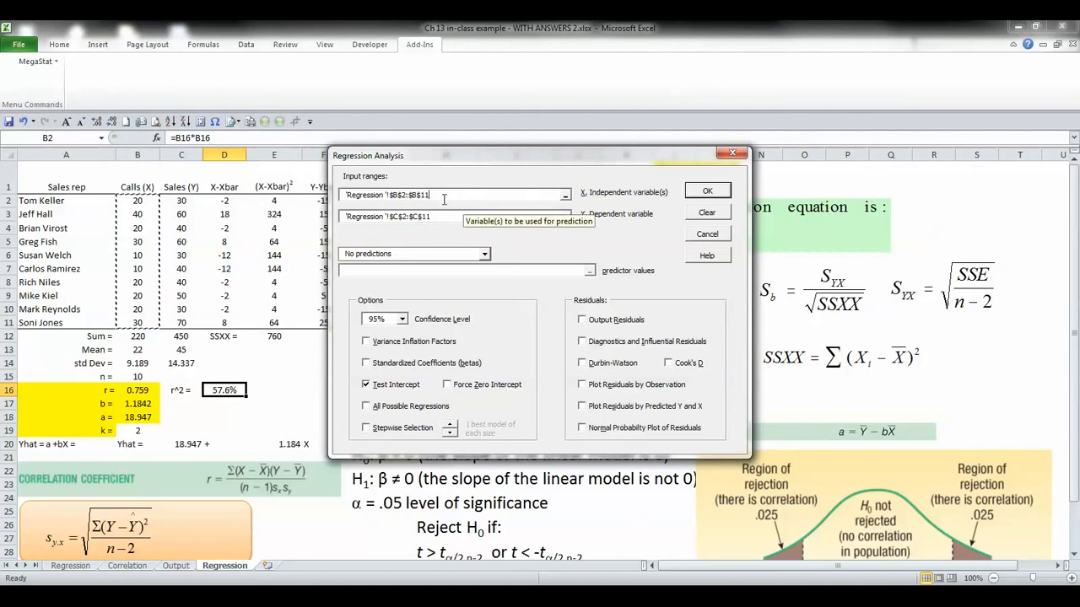
key("BackSpace")
key("BackSpace")
key("BackSpace")
key("Tab")
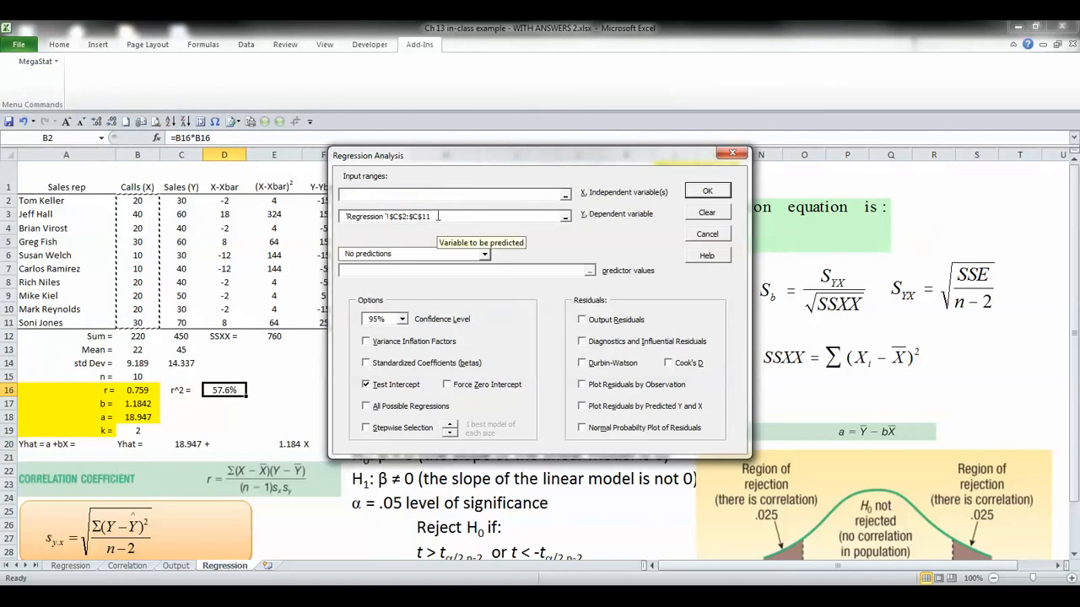
key("BackSpace")
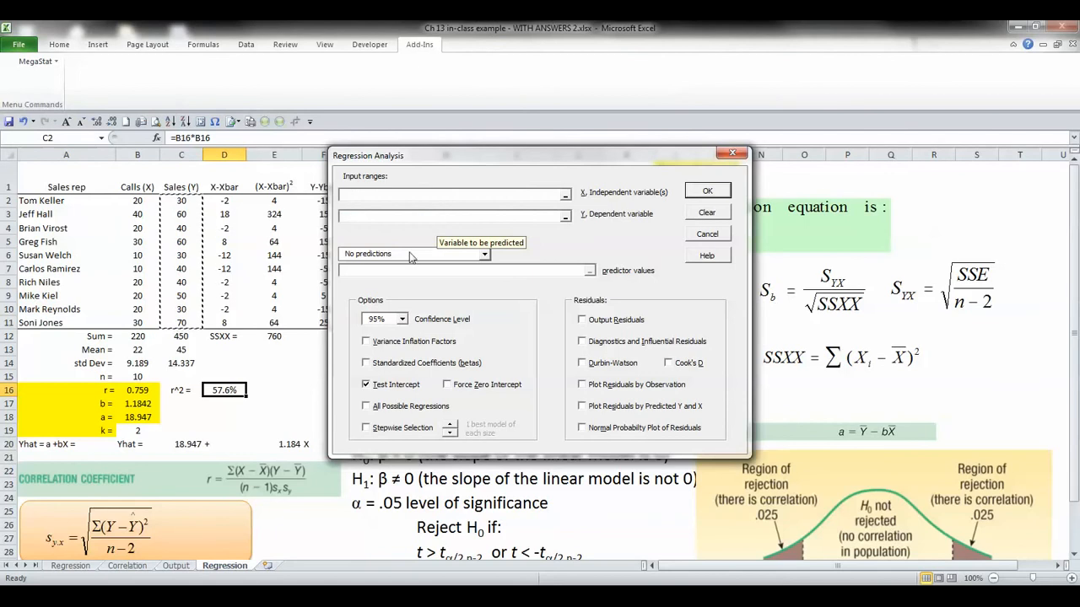
Step: Set the independent variable range to the calls data in B2:B11
left_click(363, 199)
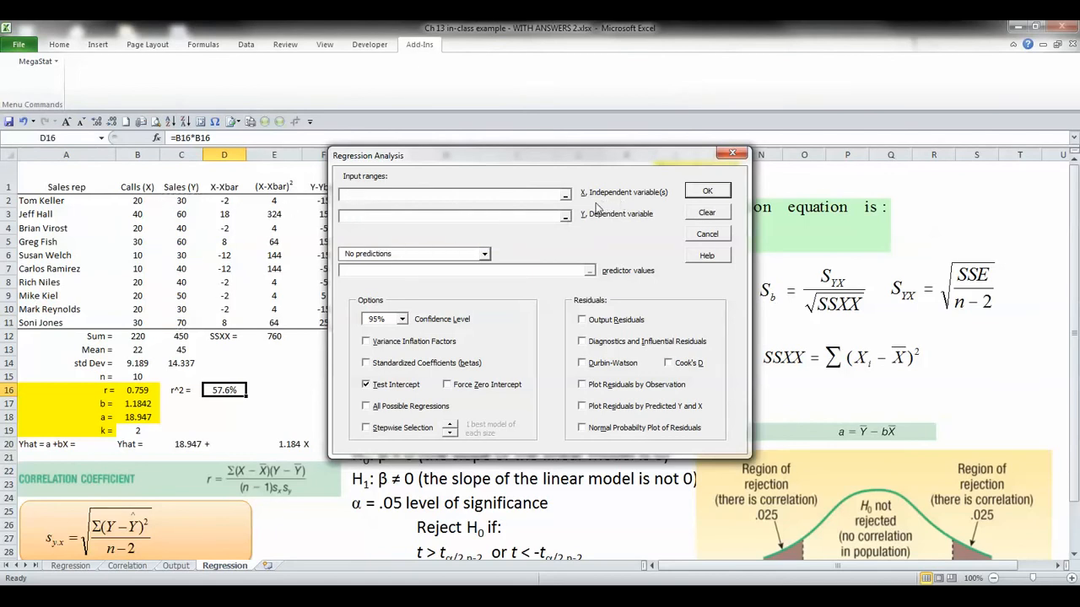
left_click_drag(137, 200, 135, 322)
left_click_drag(135, 323, 136, 323)
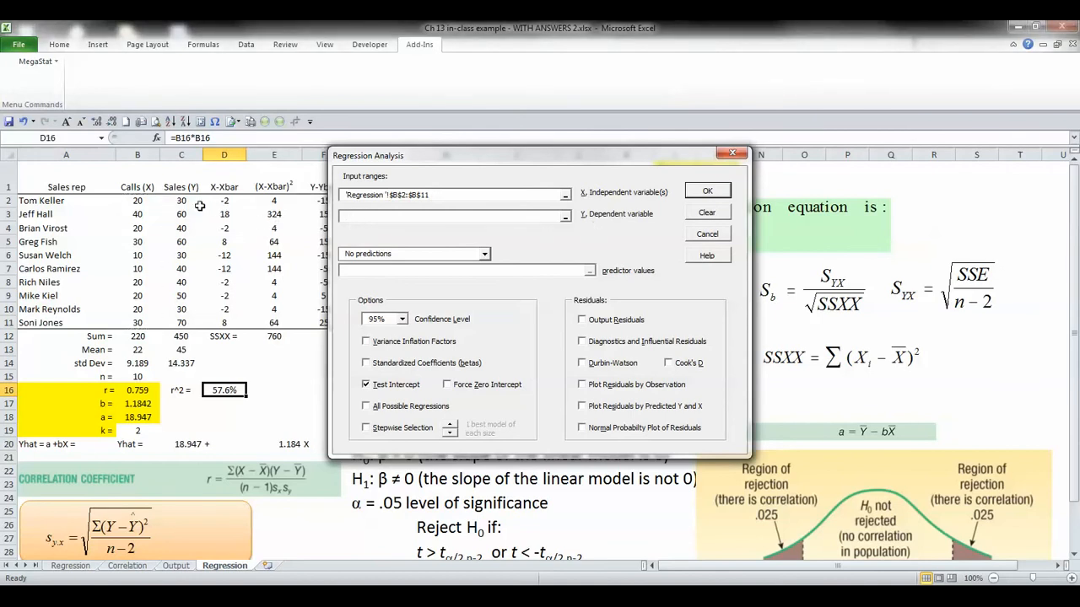
Step: Set the dependent variable range to the sales data in C2:C11 and run the MegaStat regression
left_click_drag(180, 203, 178, 318)
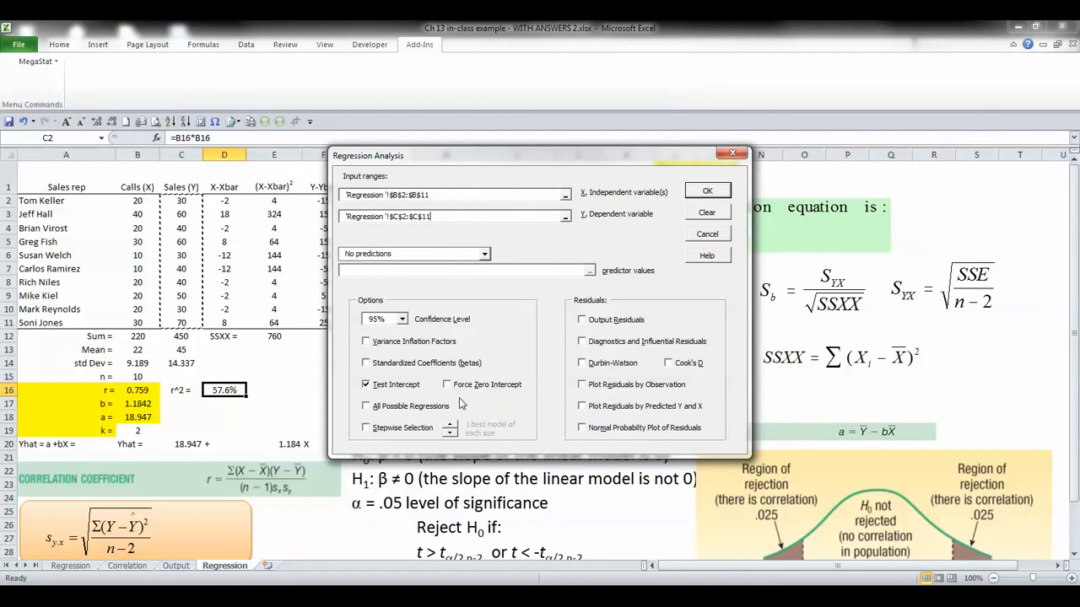
left_click(707, 193)
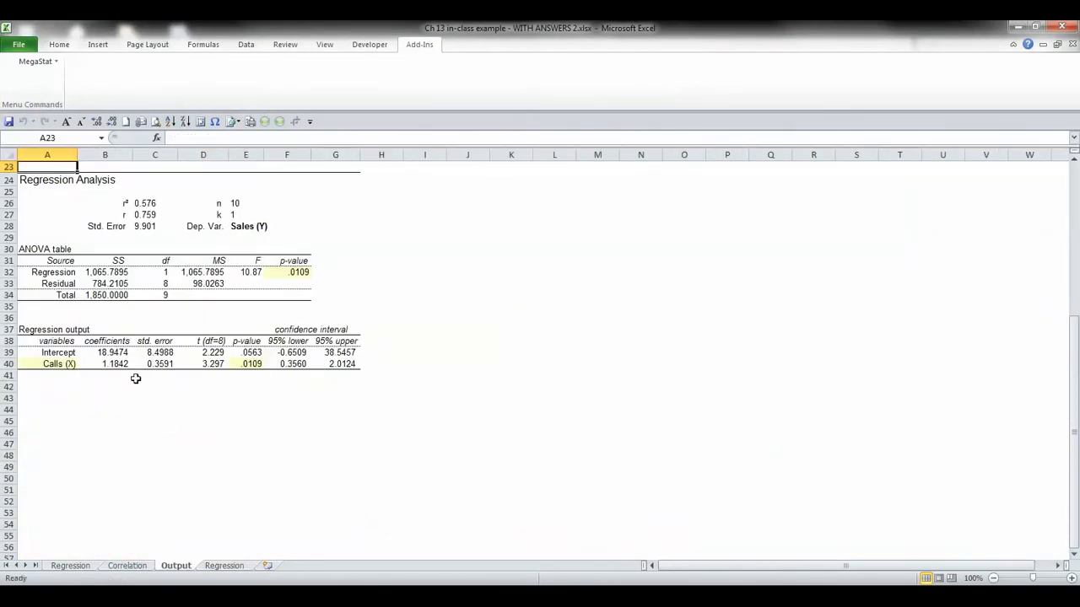
Step: Compare the standard error and t statistic for Calls (X) in the MegaStat output with the Regression sheet's hand calculations
left_click(161, 366)
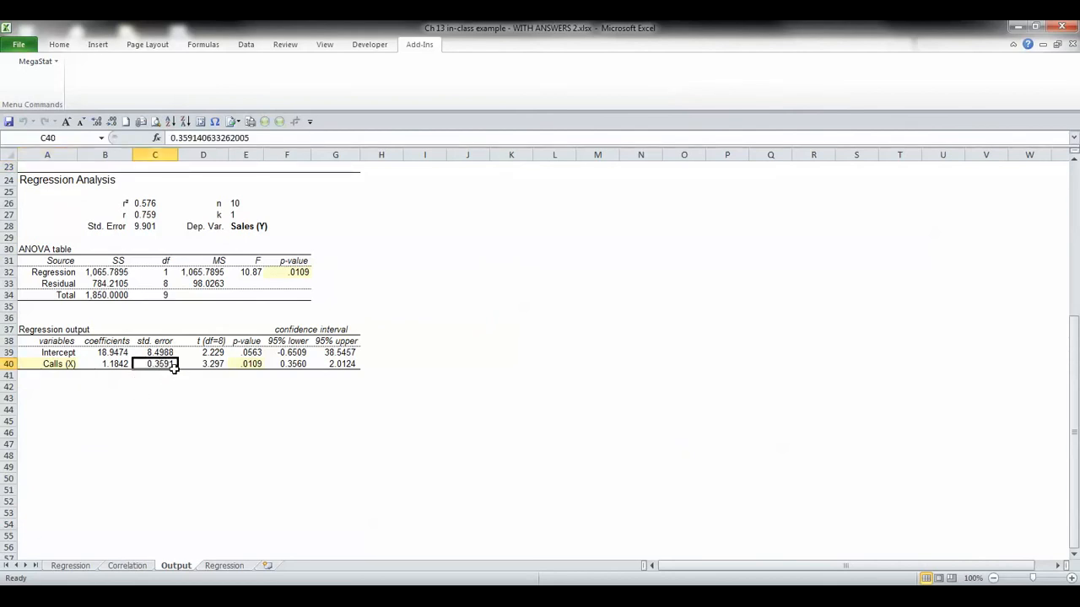
left_click(224, 565)
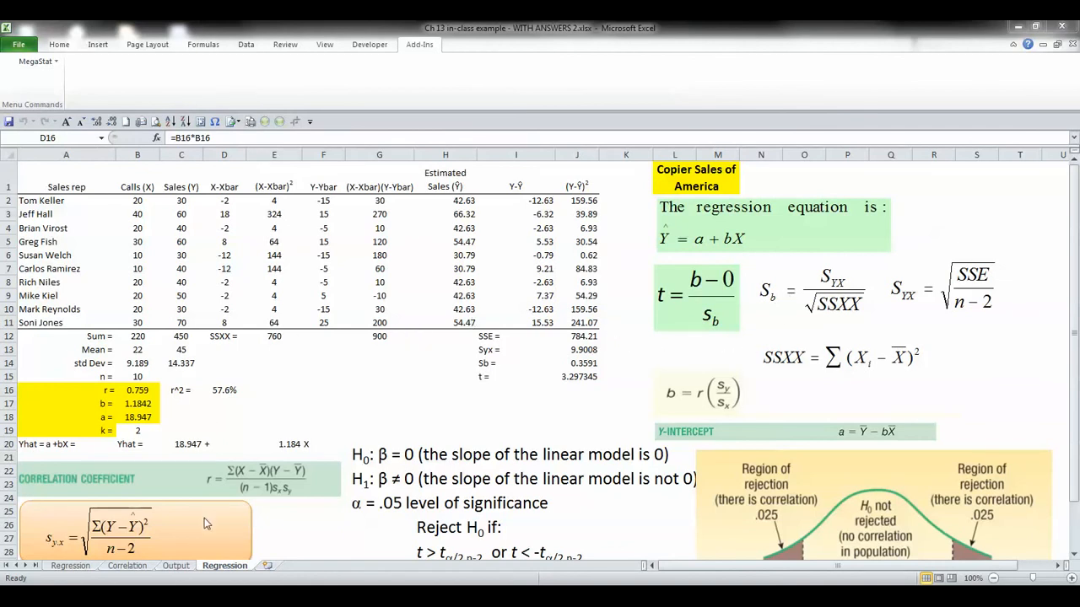
left_click(174, 566)
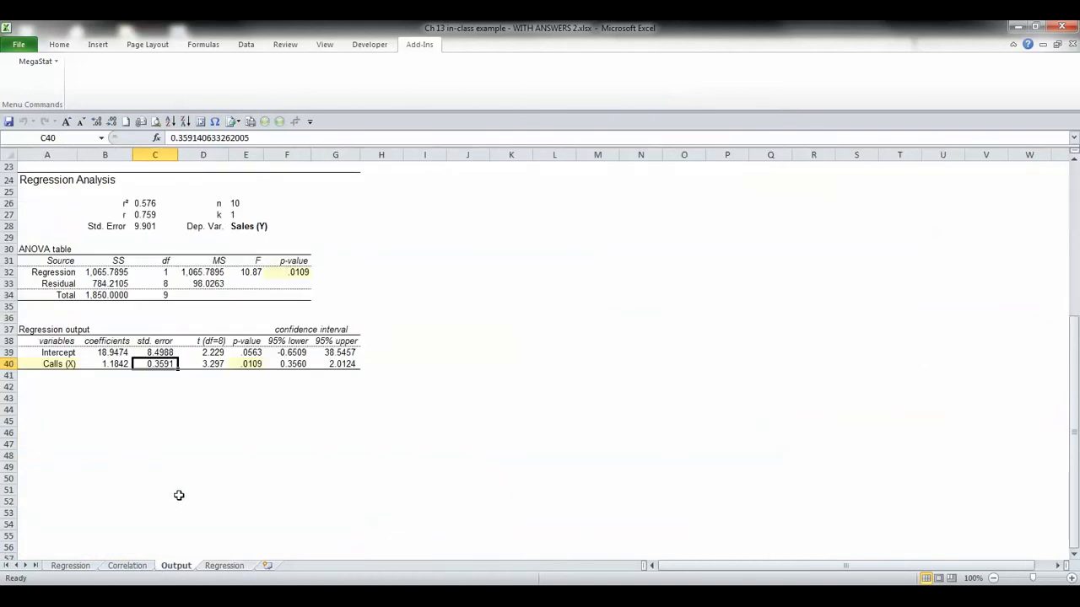
key("Right")
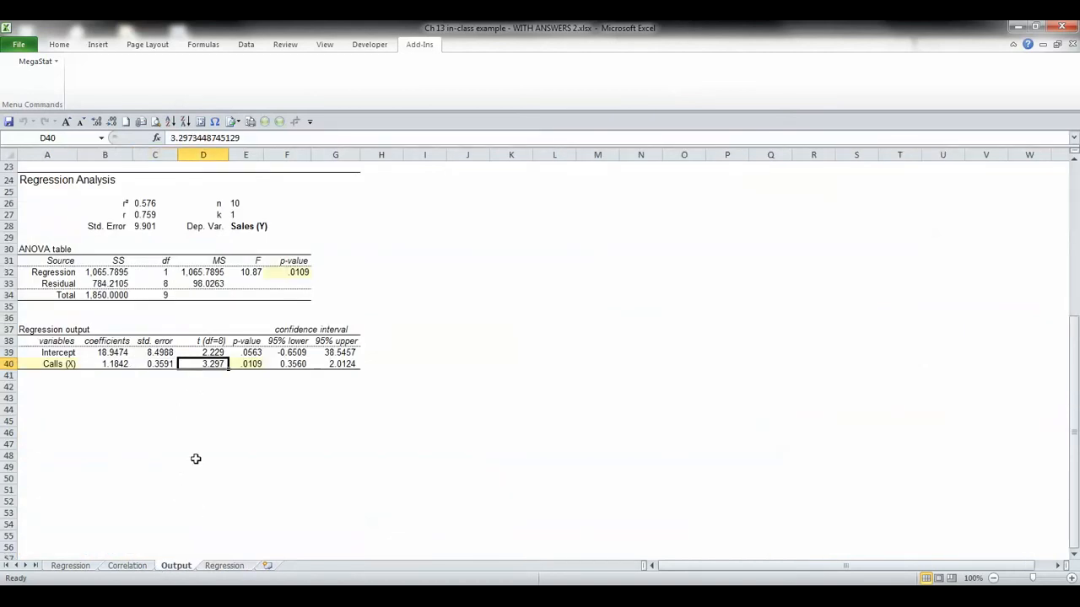
key("ctrl+Page_Down")
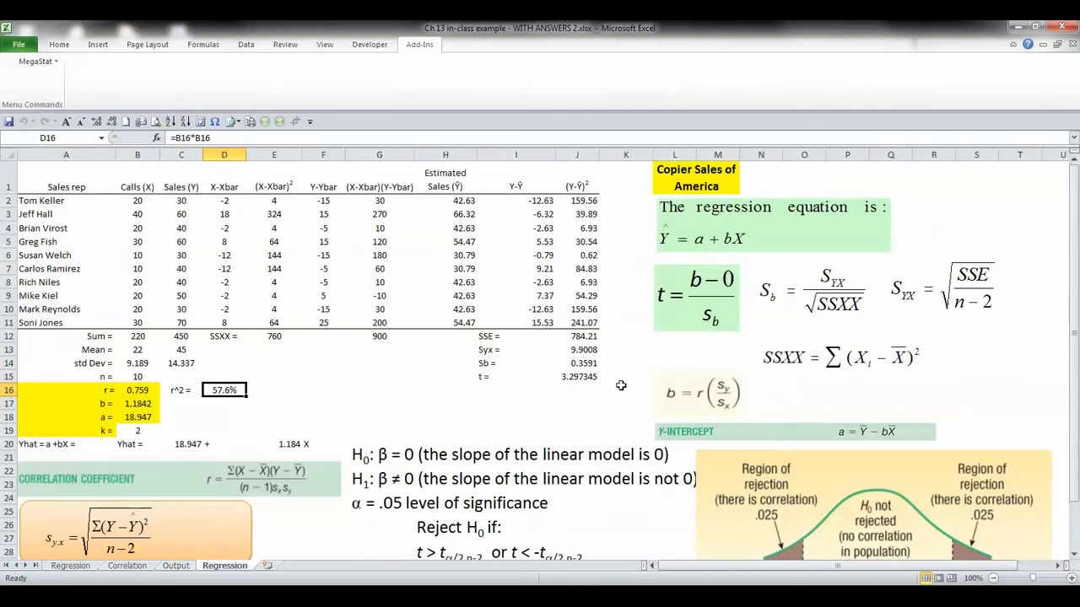
Step: Format the t statistic in J15 to three decimal places and compare it with the MegaStat output
left_click(573, 378)
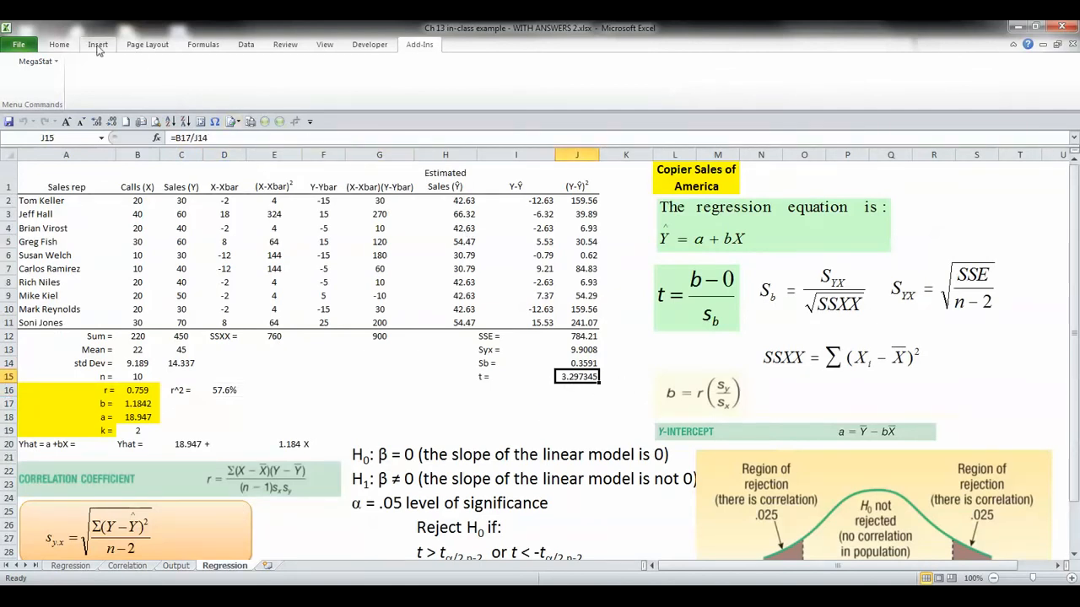
left_click(68, 46)
left_click(505, 88)
left_click(505, 88)
left_click(504, 87)
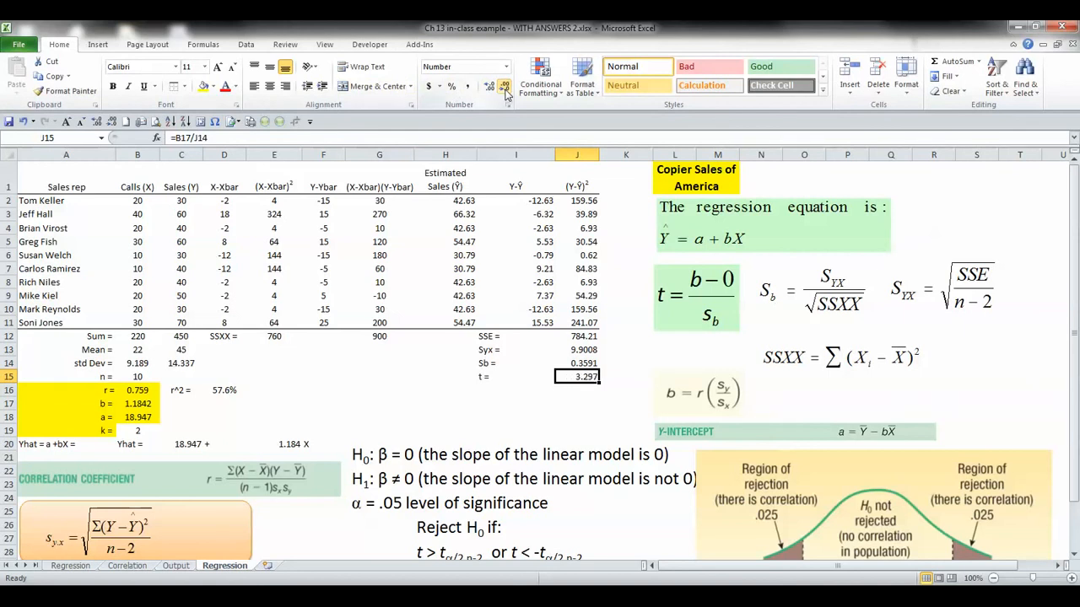
key("ctrl+Page_Up")
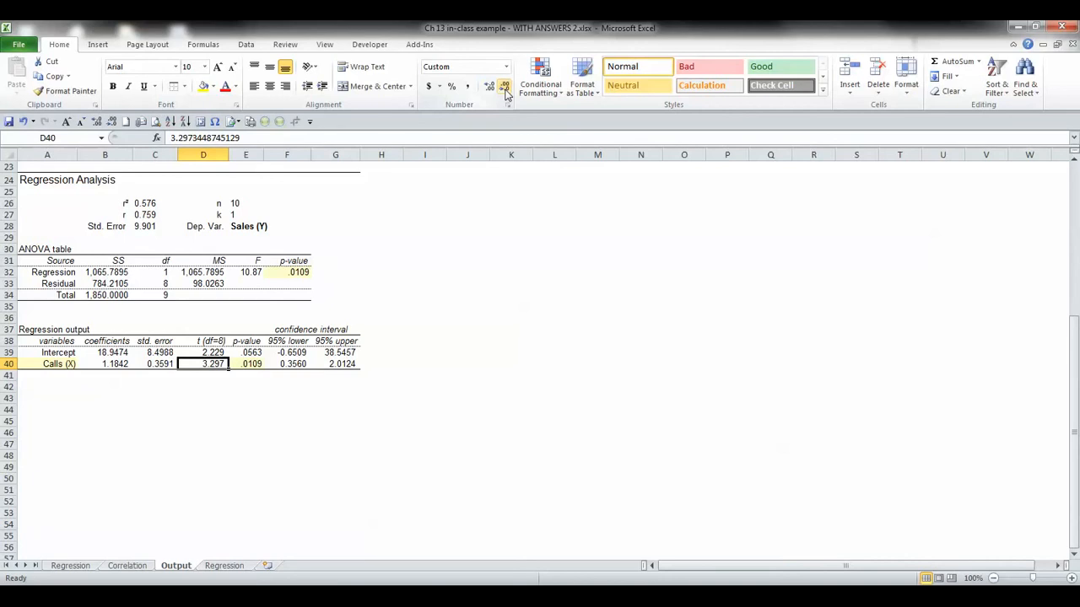
key("ctrl+Page_Down")
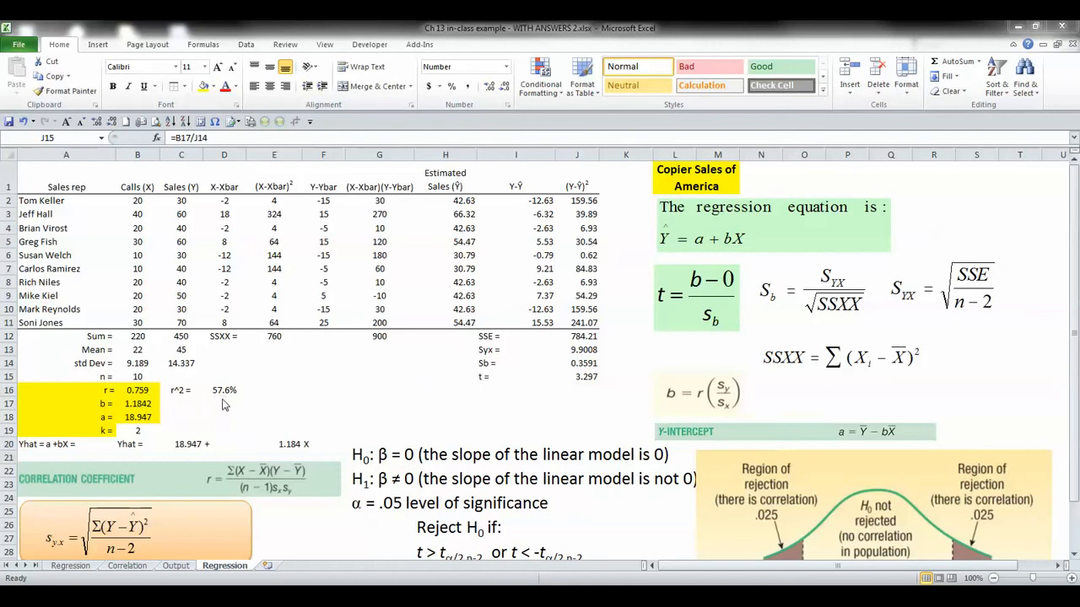
Step: Format the r² value in C26 of the Output sheet as a percentage with one decimal place
left_click(178, 570)
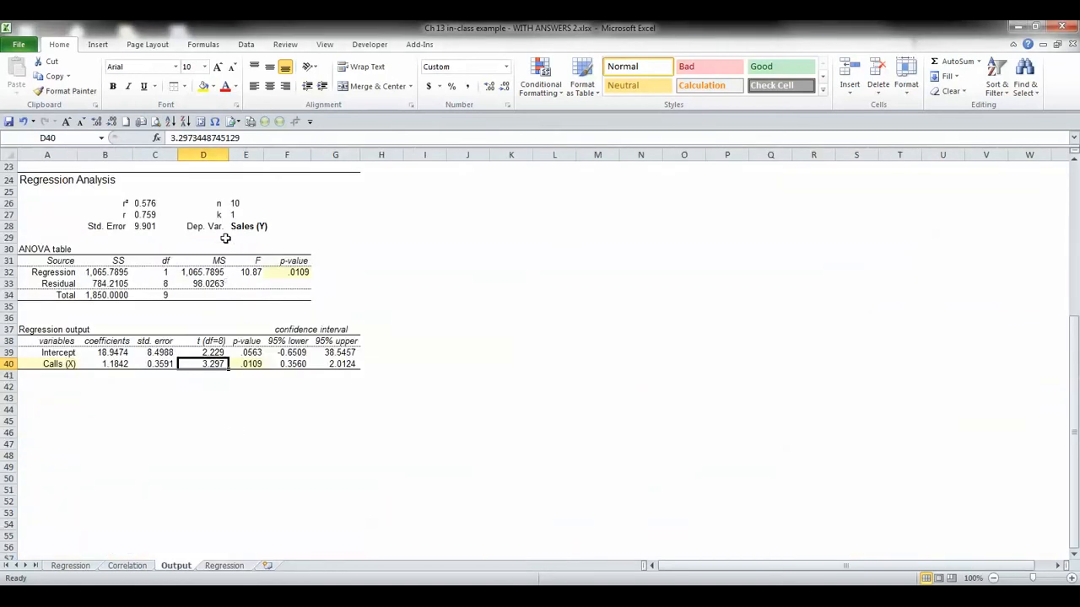
left_click(163, 203)
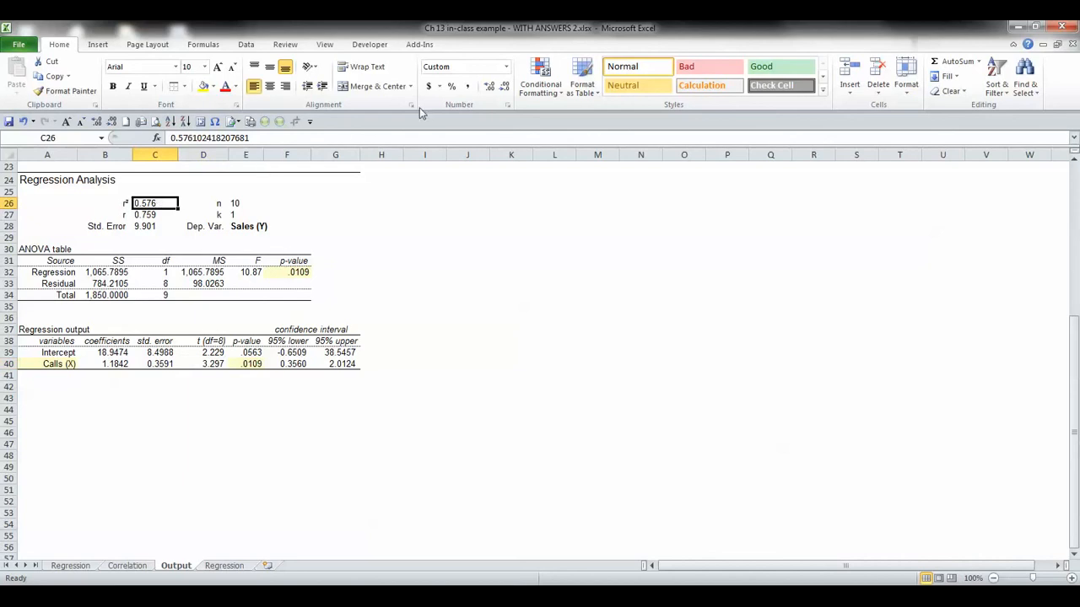
left_click(452, 86)
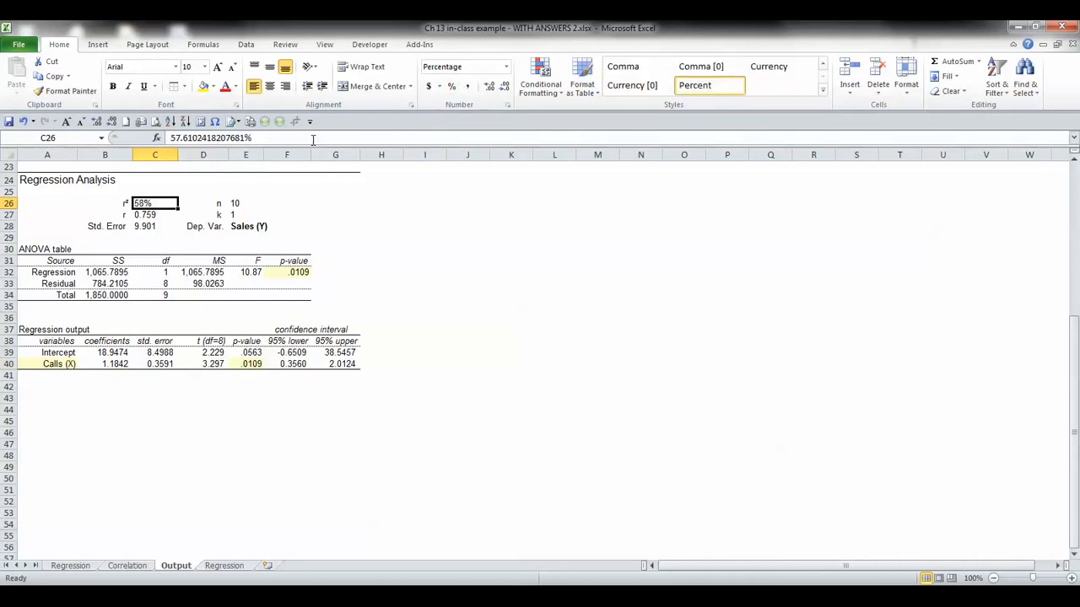
left_click(489, 86)
Step: Delete the rejection region bell curve picture from the Regression sheet to free space below the Y-intercept formula
left_click(225, 566)
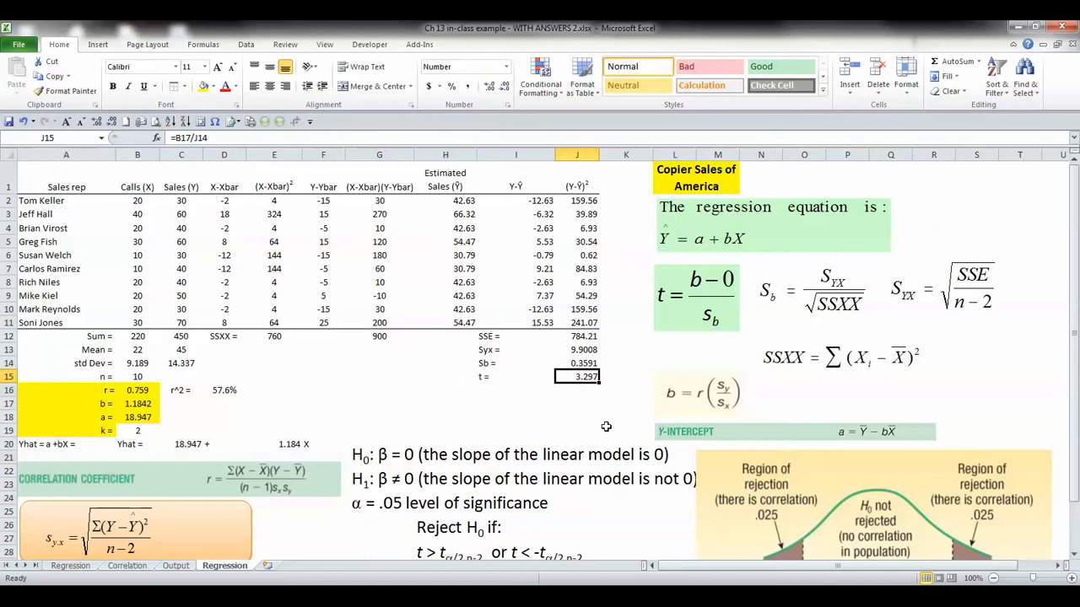
scroll(739, 490, "down", 2)
left_click(739, 454)
key("Escape")
scroll(646, 483, "up", 2)
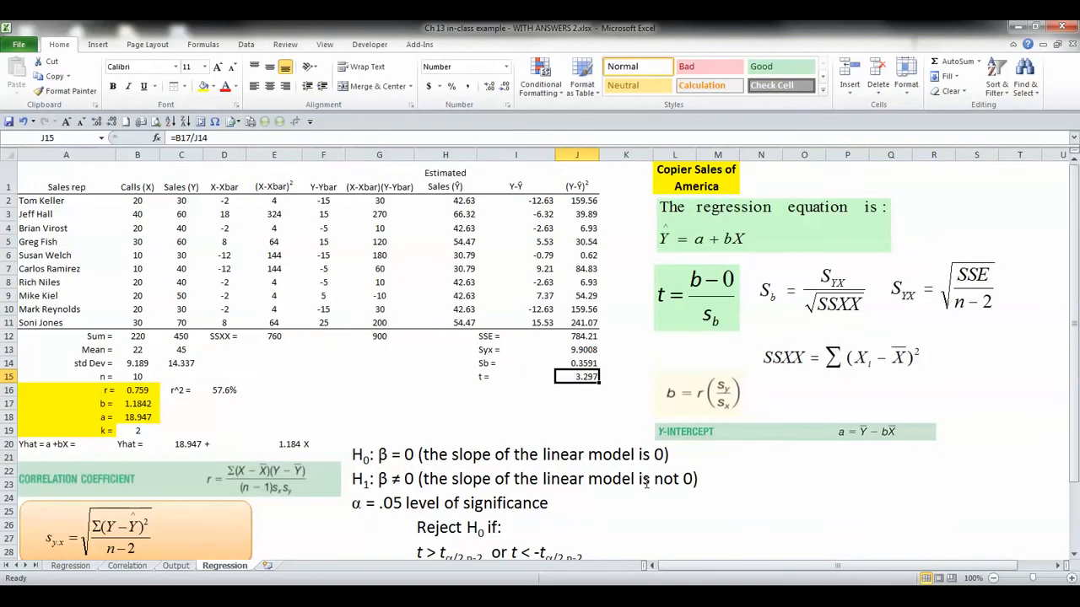
Step: Open the Regression tool from Excel's Data Analysis tools
left_click(731, 457)
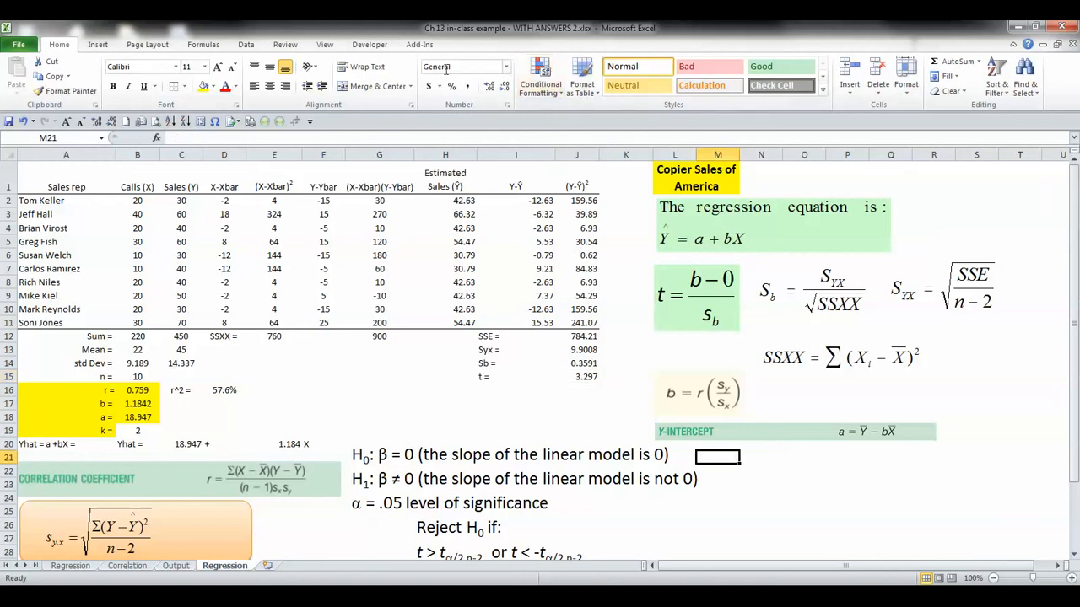
left_click(245, 45)
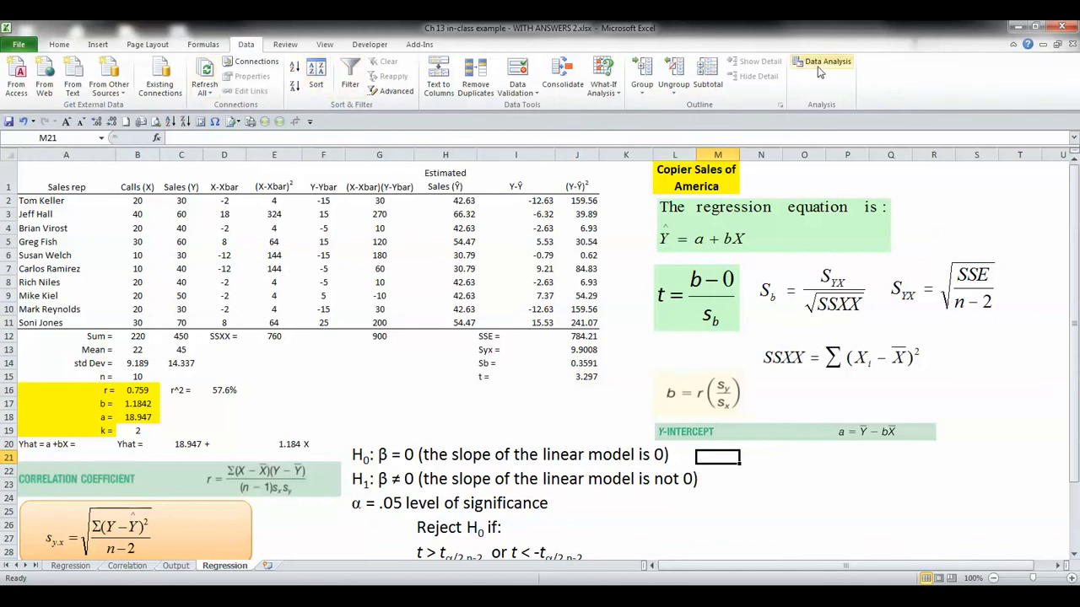
left_click(818, 67)
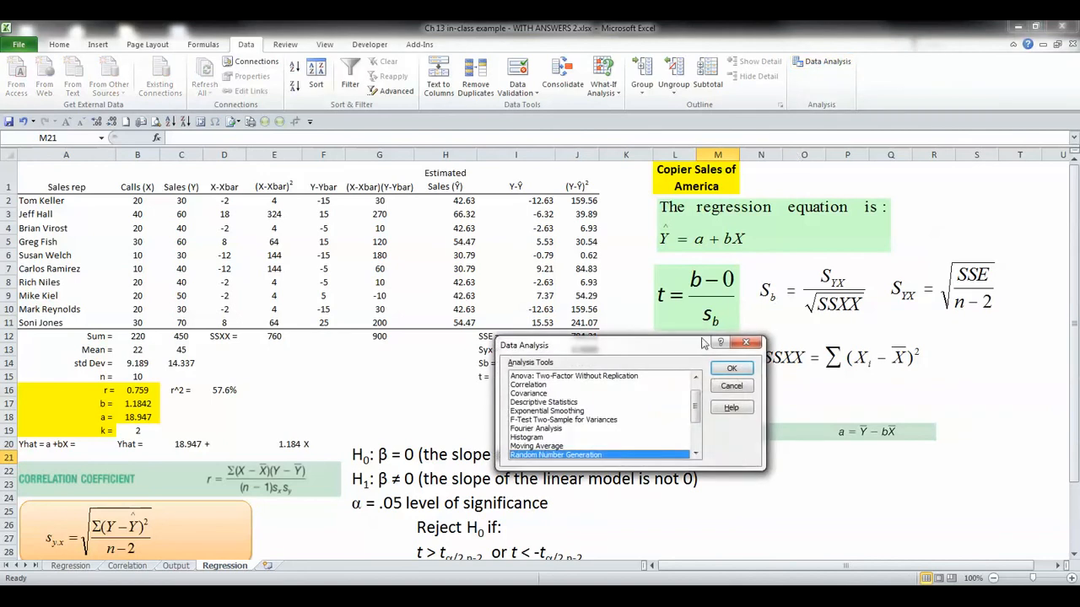
left_click(696, 455)
left_click(696, 454)
left_click(696, 454)
left_click(696, 455)
left_click(696, 455)
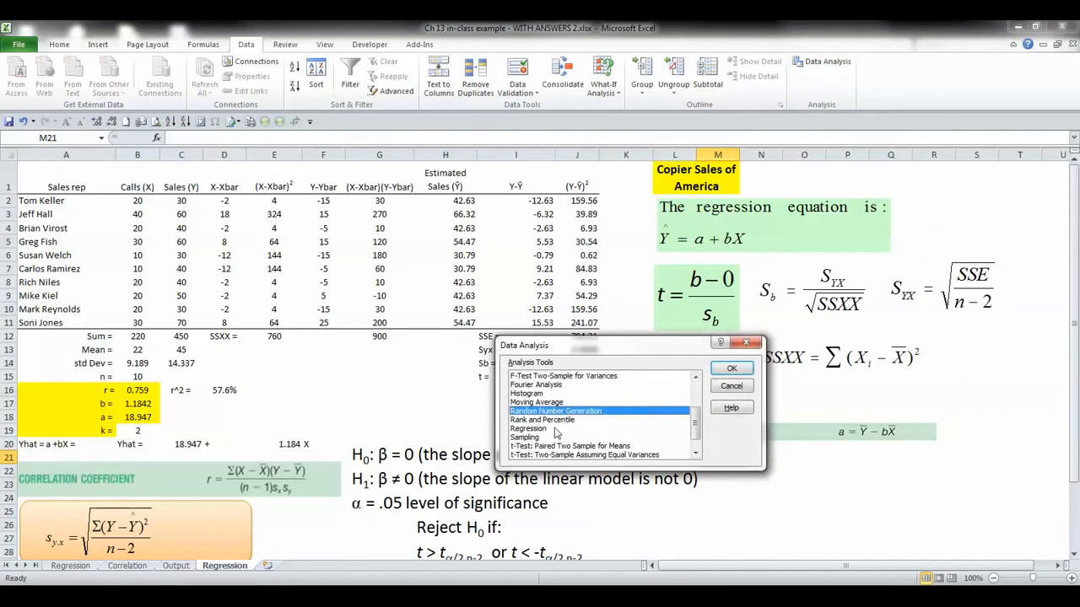
left_click(555, 430)
left_click(730, 370)
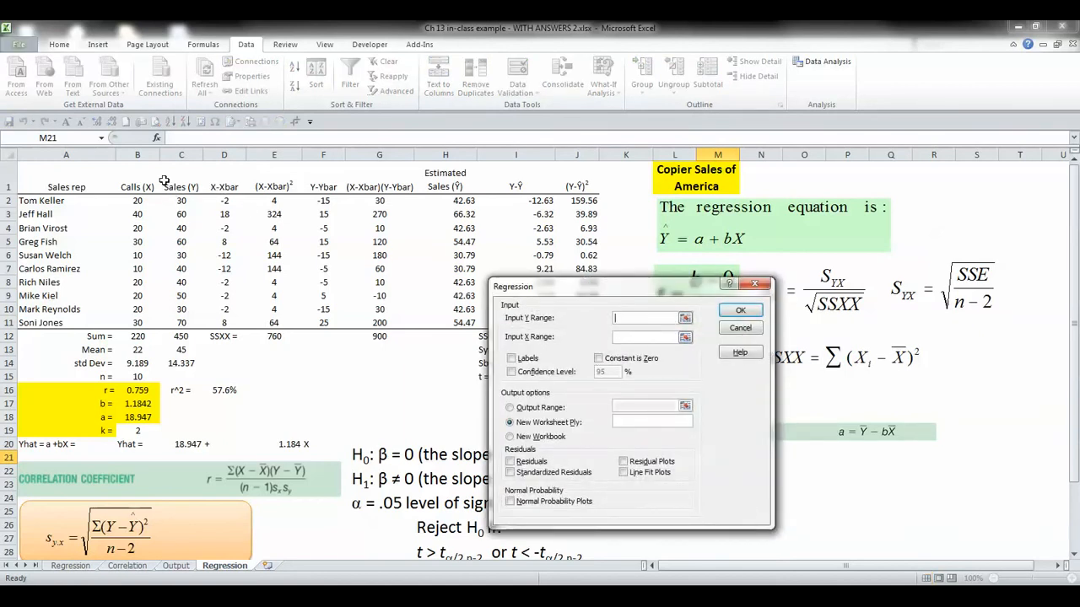
Step: Set the regression's Y range to C1:C11 and X range to B1:B11, with labels included
left_click_drag(173, 186, 191, 319)
left_click(607, 339)
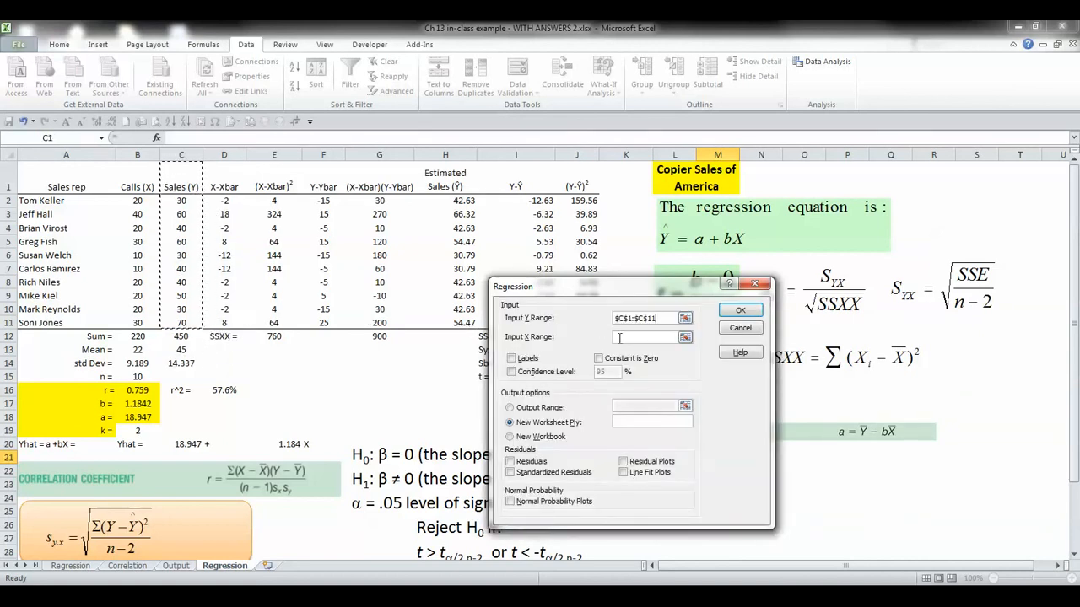
left_click_drag(138, 187, 135, 316)
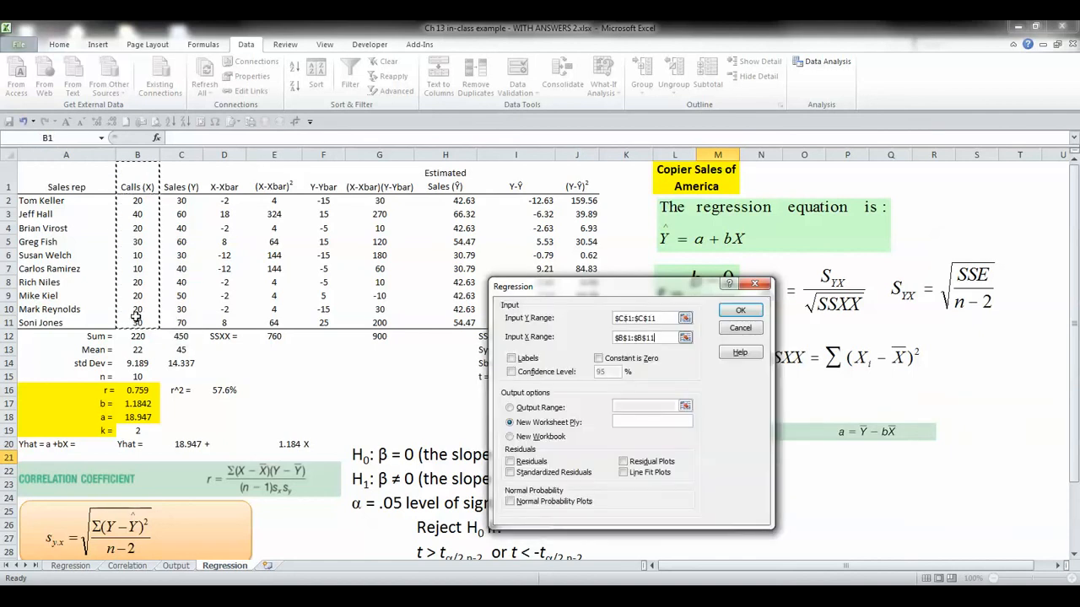
left_click(512, 360)
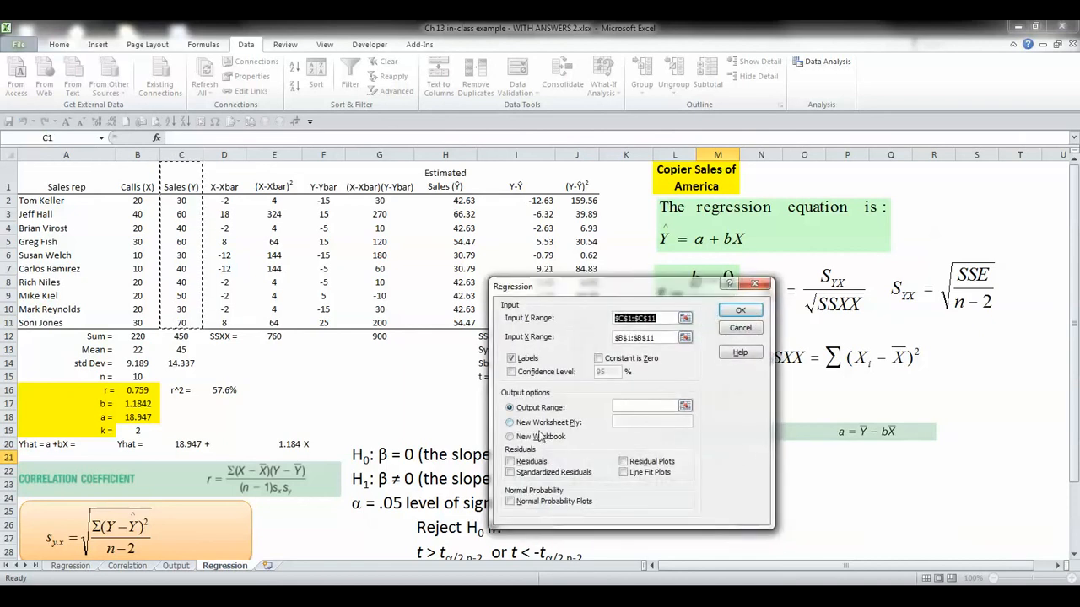
Step: Direct the regression output to cell M20 on the same sheet and run the analysis
left_click(662, 406)
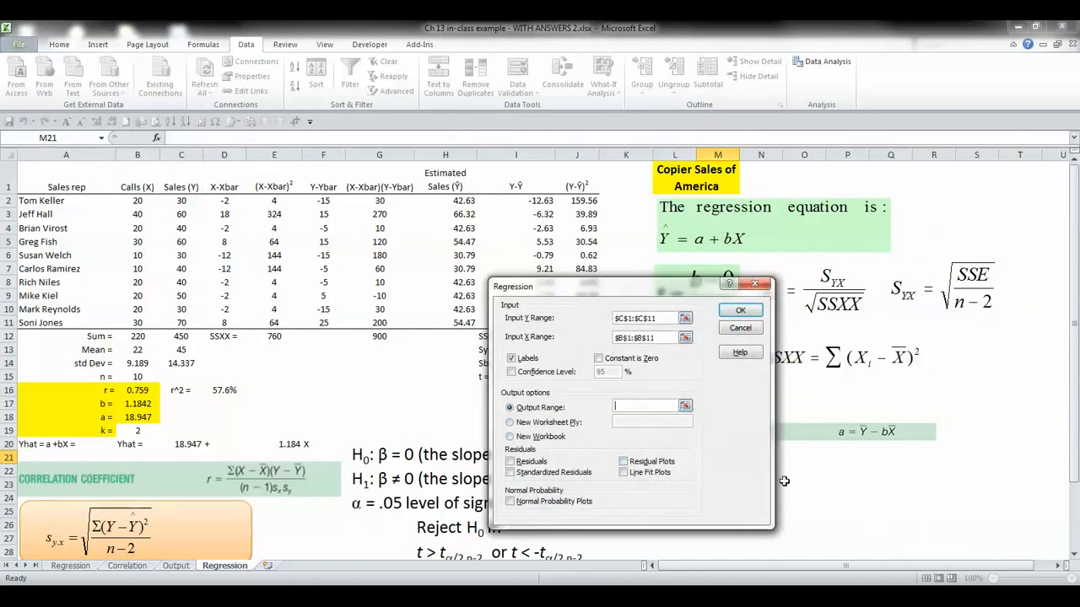
left_click_drag(700, 454, 734, 454)
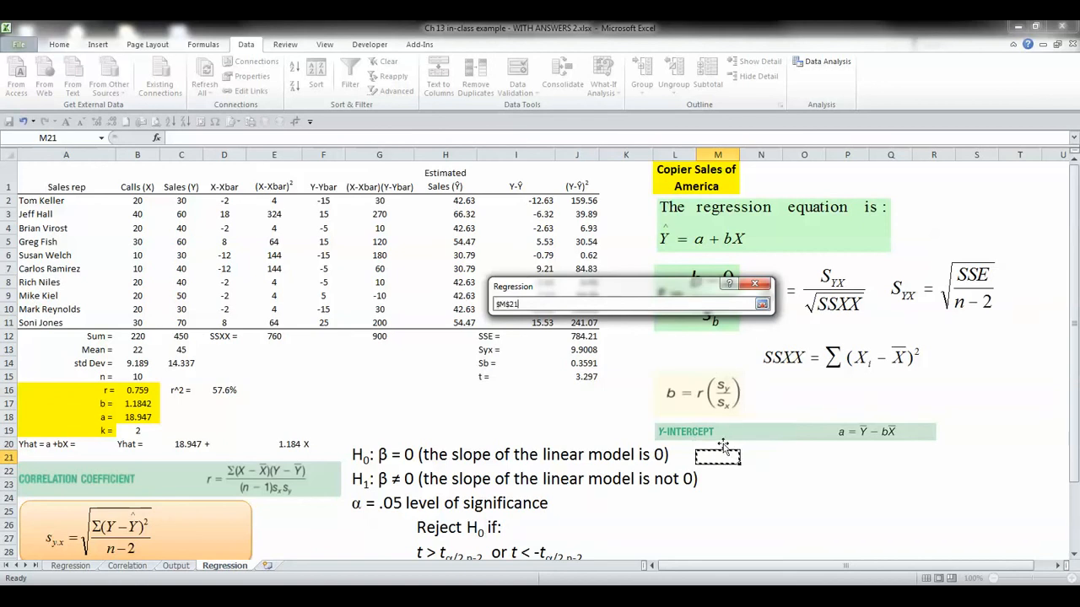
left_click(723, 444)
left_click(722, 460)
left_click(729, 448)
left_click(762, 303)
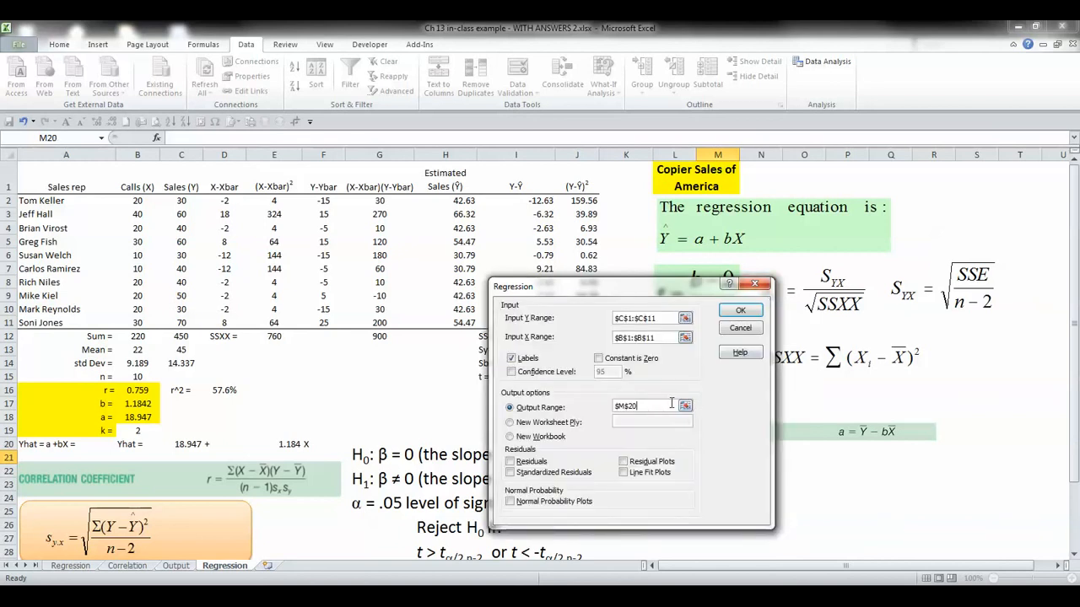
left_click(734, 311)
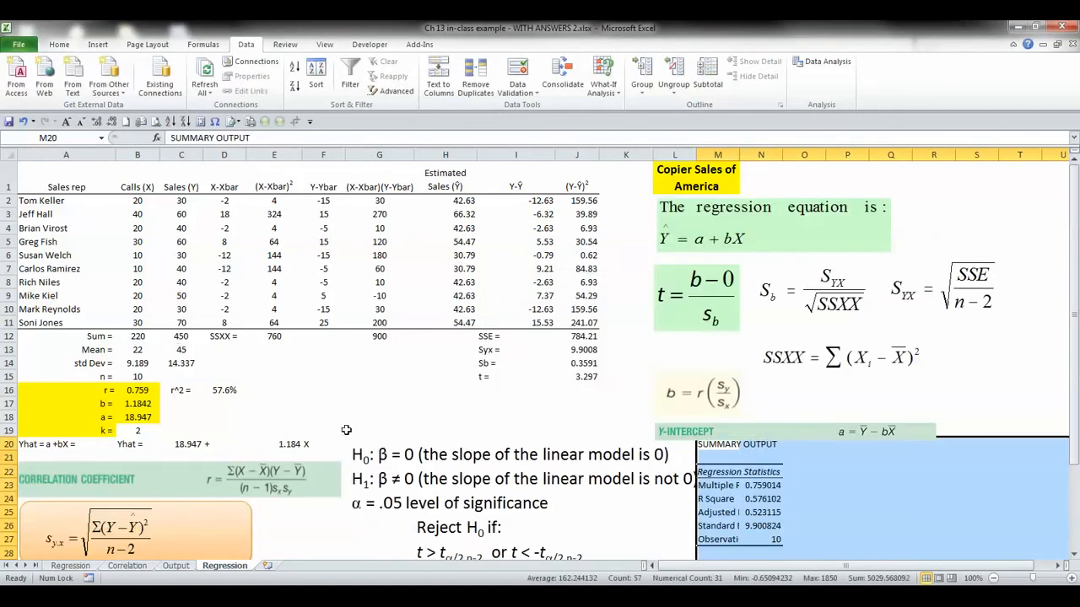
Step: Widen column M to fit the summary output labels and compare Multiple R with the r value in B16
left_click(713, 498)
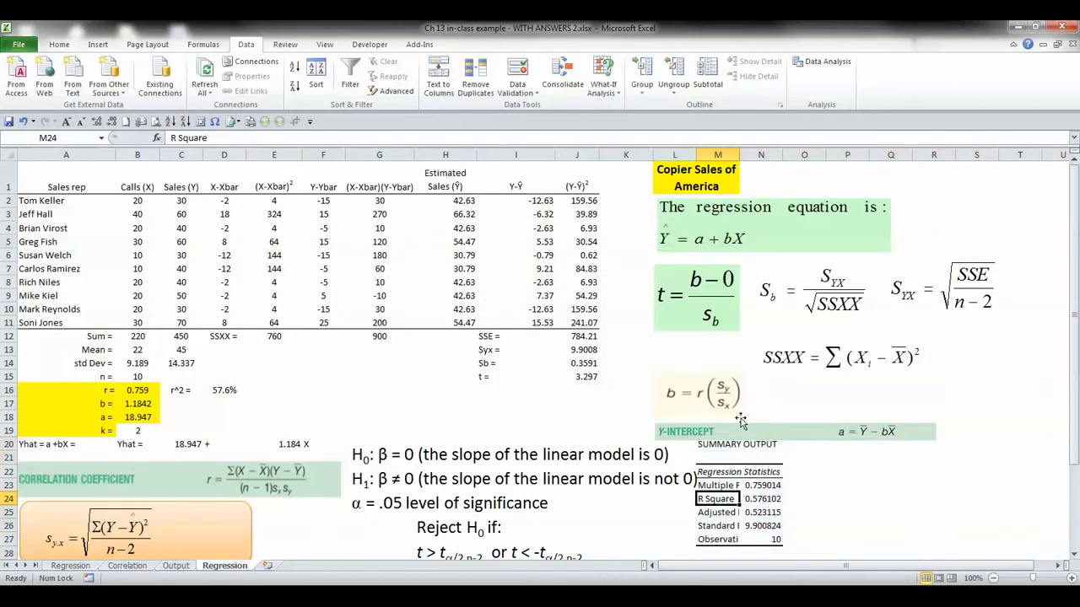
left_click_drag(743, 160, 777, 160)
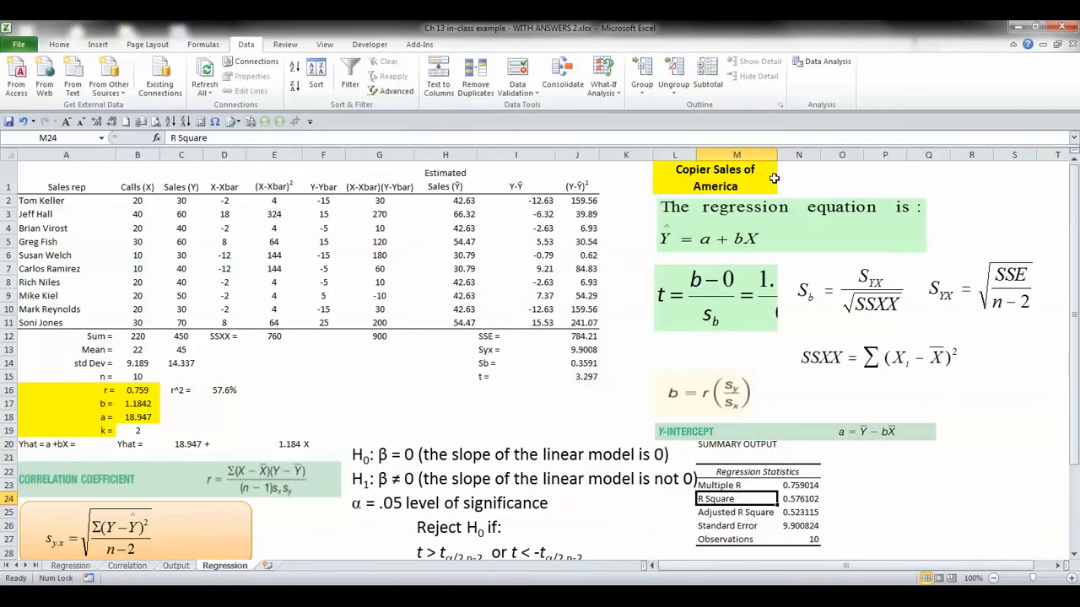
left_click(726, 485)
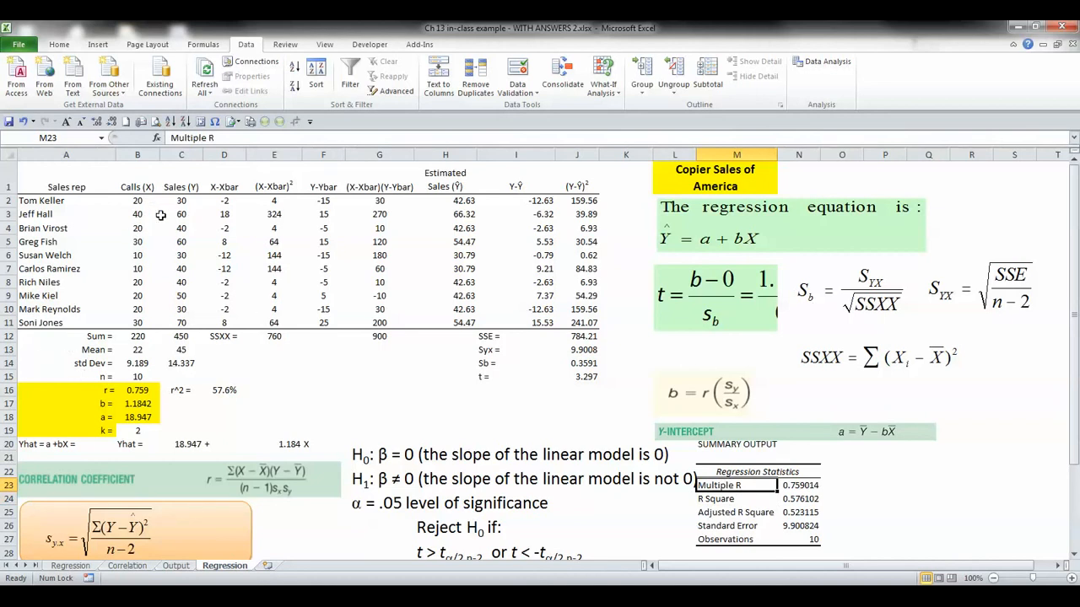
left_click(118, 391)
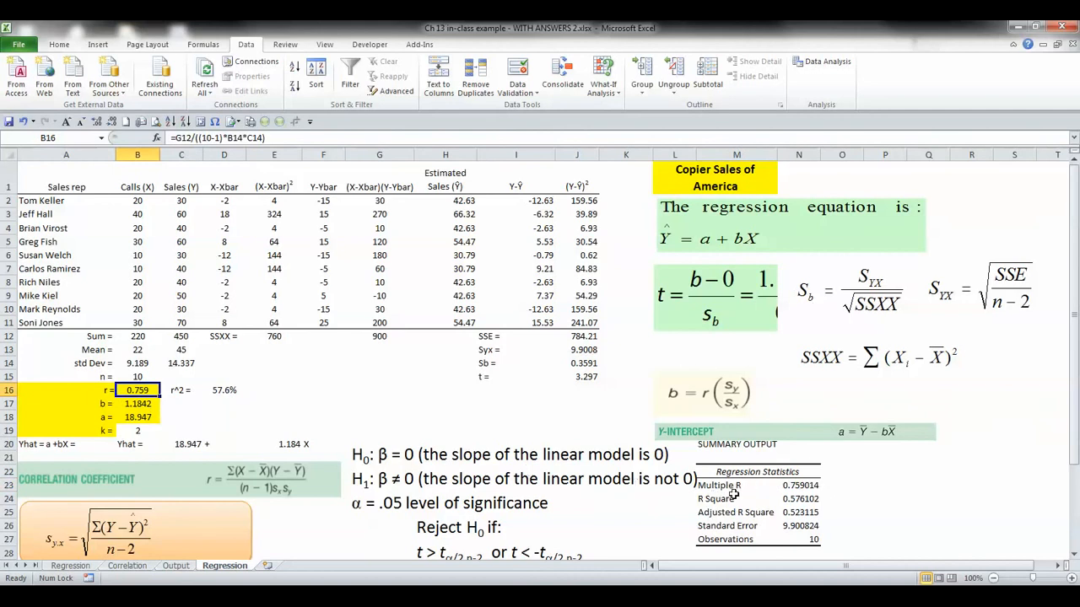
Step: Format the R Square value in N24 as a percentage with one decimal place
left_click(789, 503)
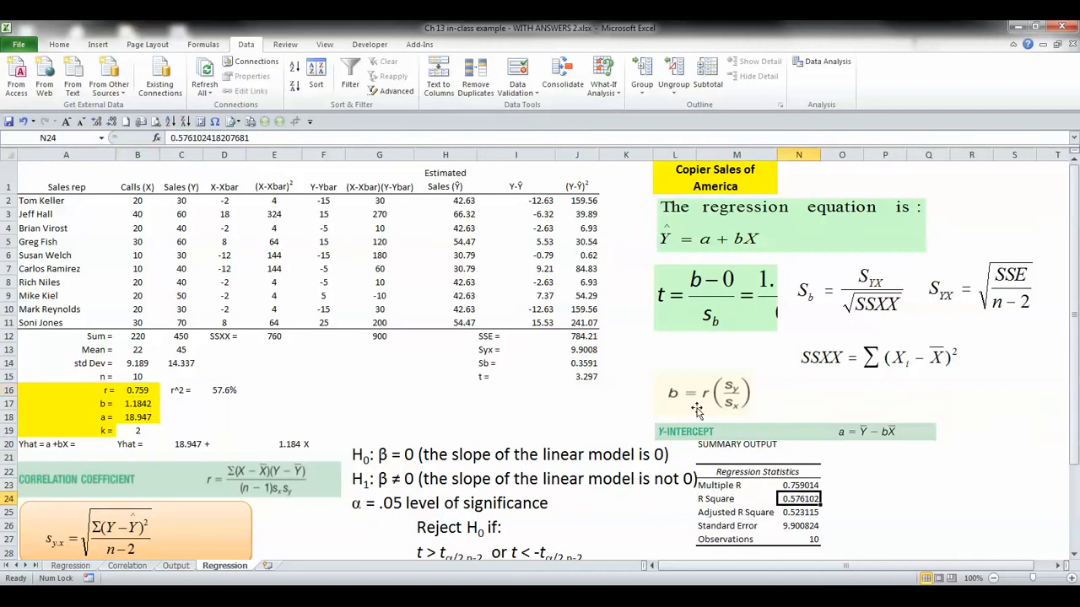
left_click(59, 44)
left_click(452, 86)
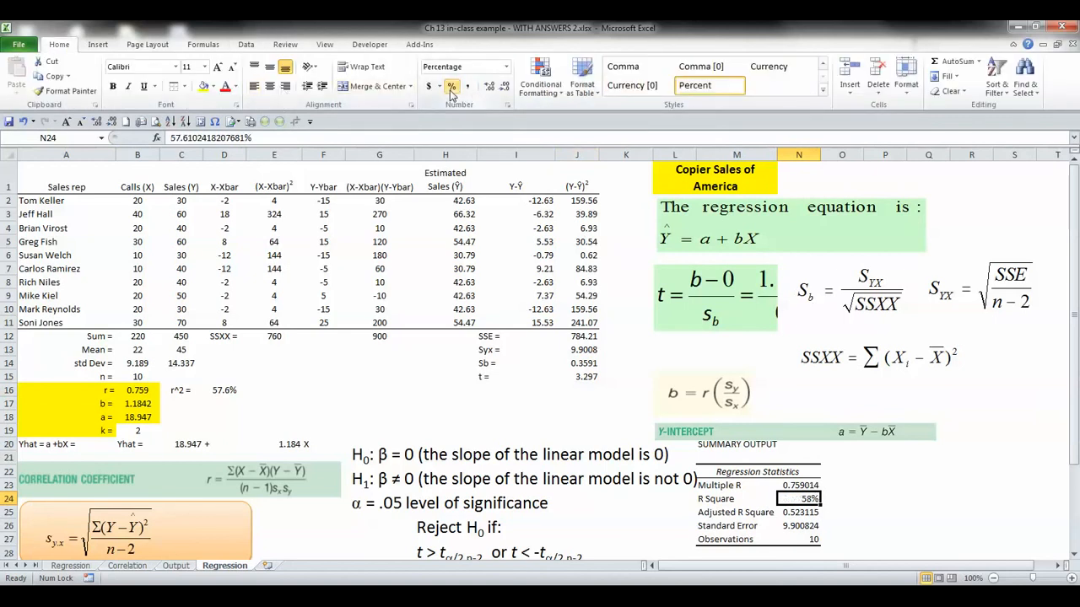
left_click(490, 87)
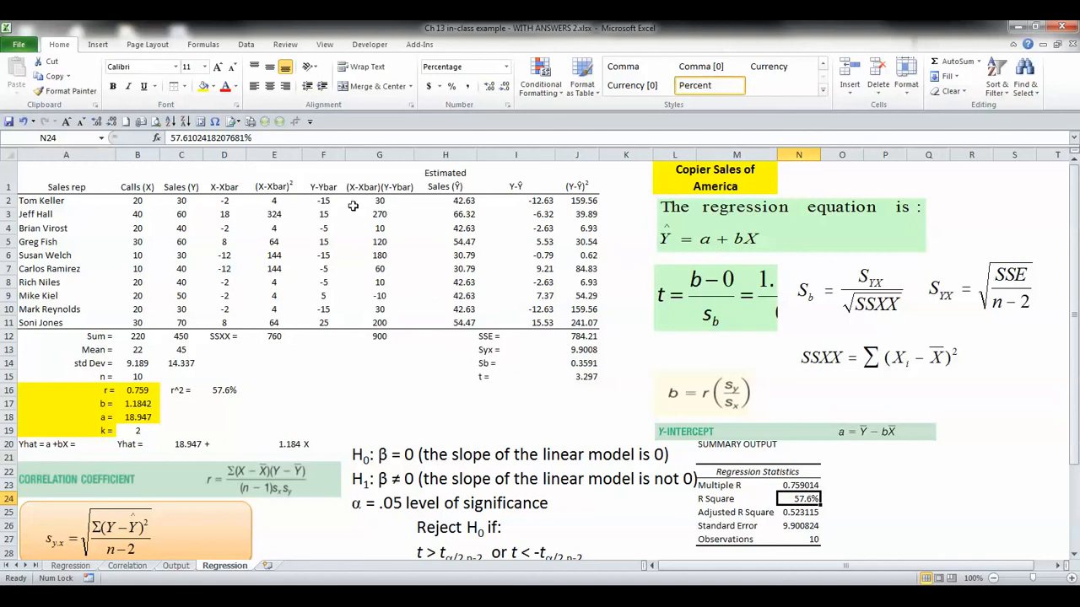
Step: Set up a MegaStat scatterplot with B2:B11 on the horizontal axis and C2:C11 on the vertical axis
left_click(413, 47)
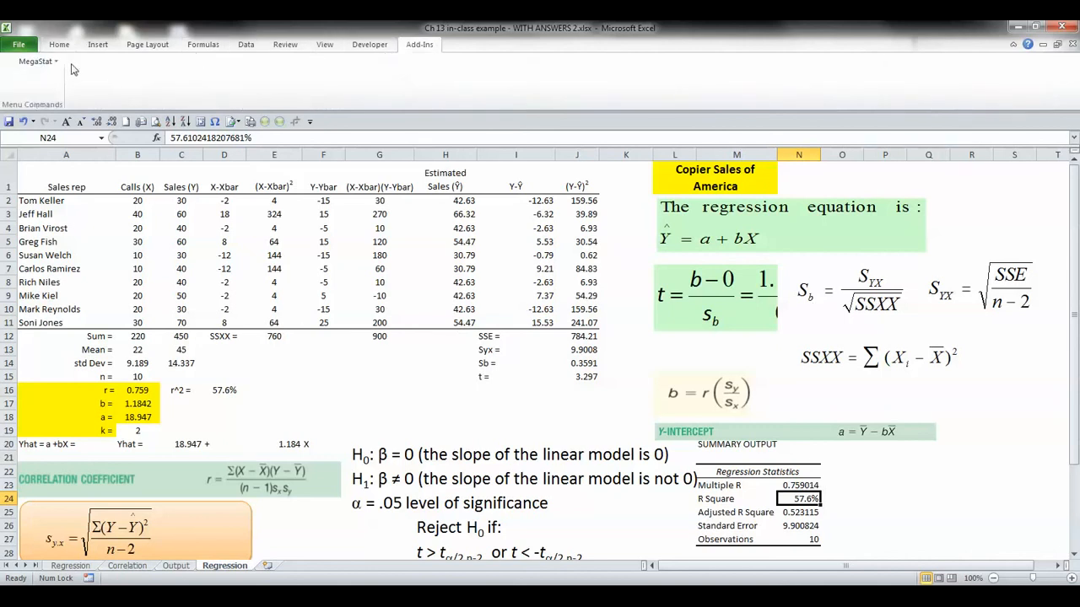
left_click(46, 67)
mouse_move(64, 168)
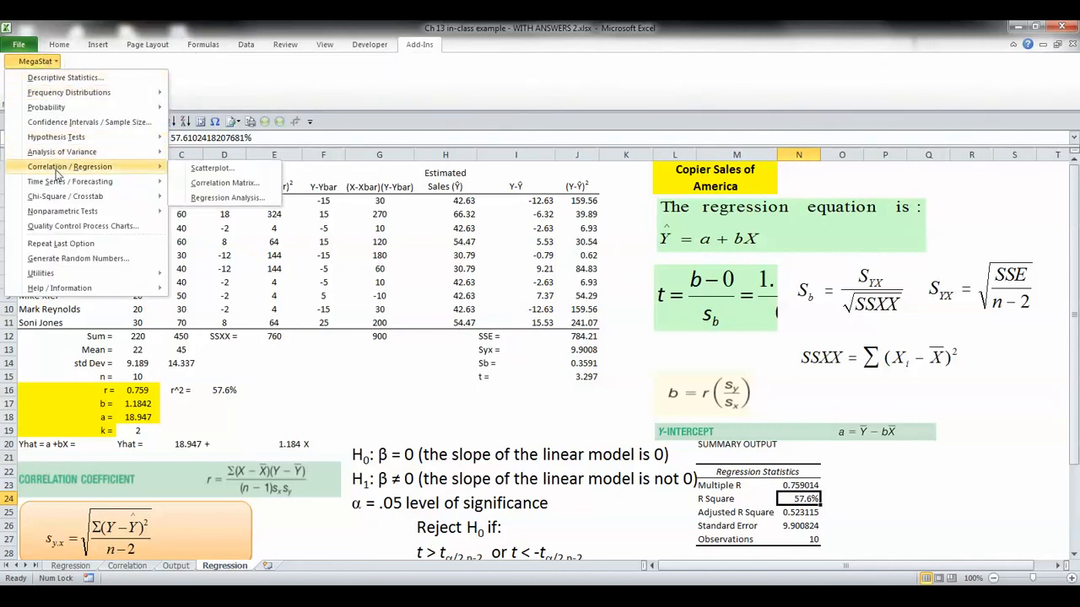
left_click(206, 169)
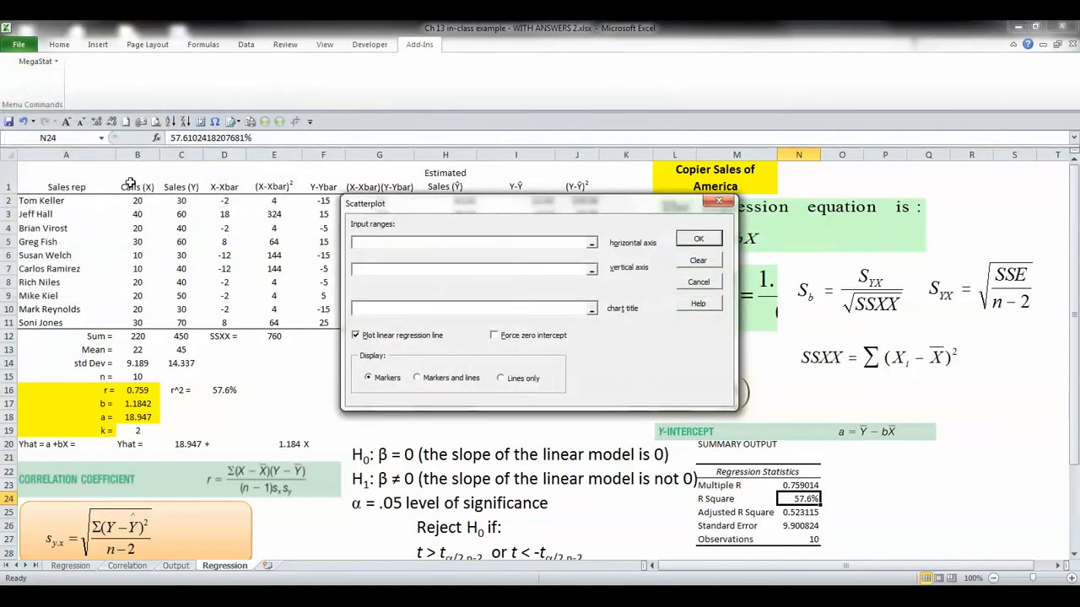
left_click_drag(135, 201, 131, 279)
left_click_drag(133, 323, 133, 322)
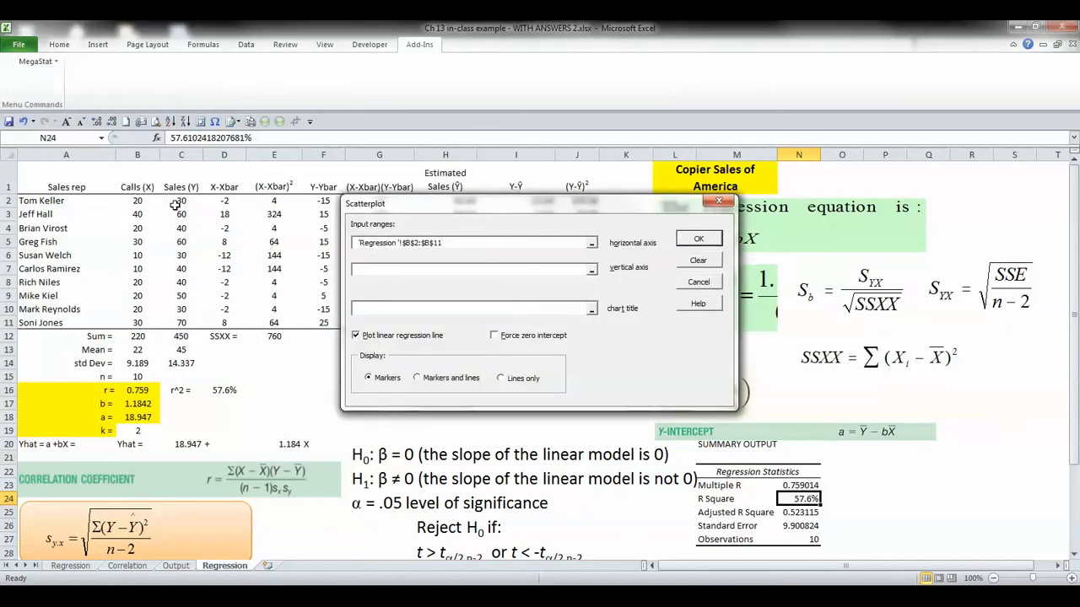
left_click_drag(173, 201, 180, 322)
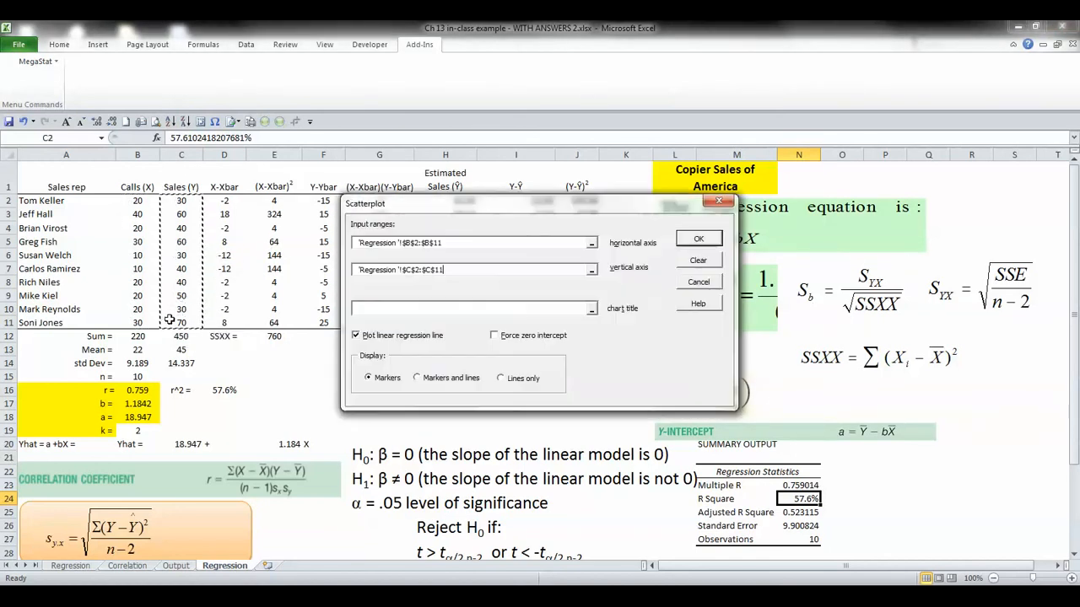
Step: Title the scatterplot with the owner's first name followed by "Great Regression Example", generate it, and inspect its trendline equation label
type("Fred's G")
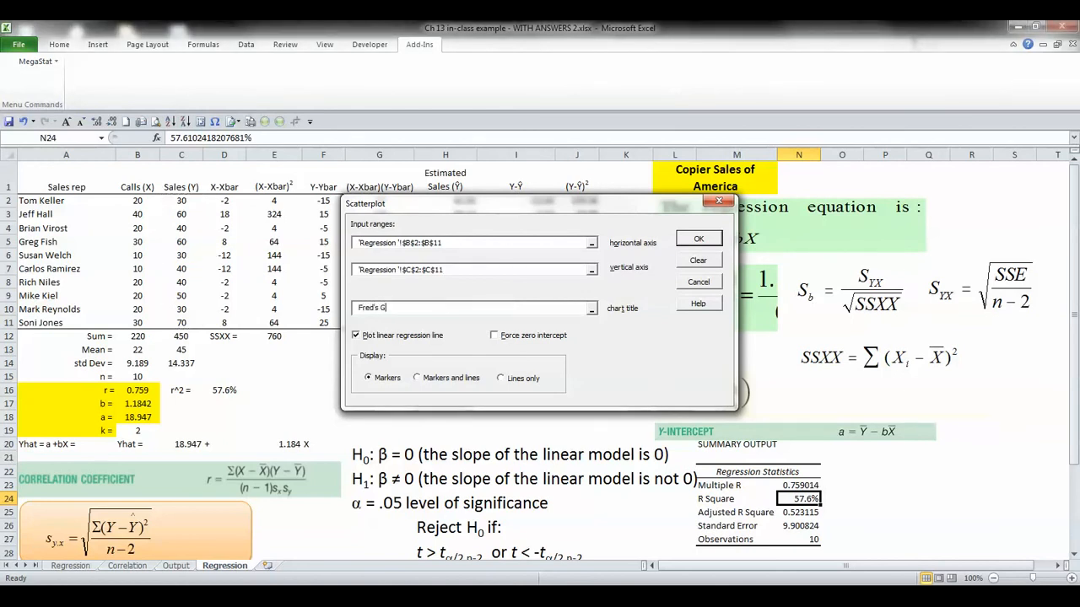
type("reat Regression Example")
left_click(695, 241)
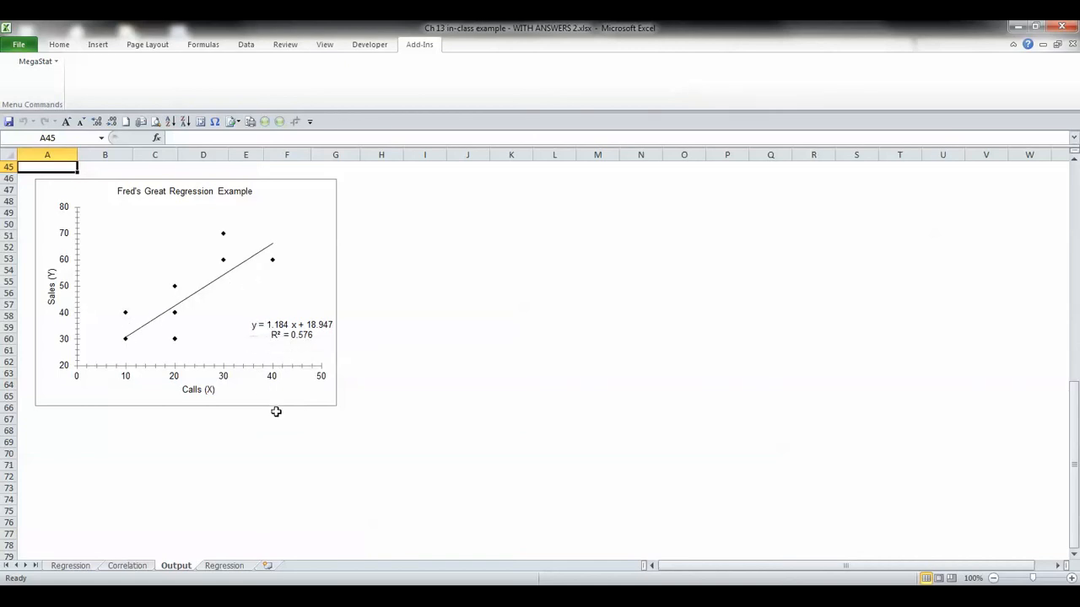
left_click(296, 338)
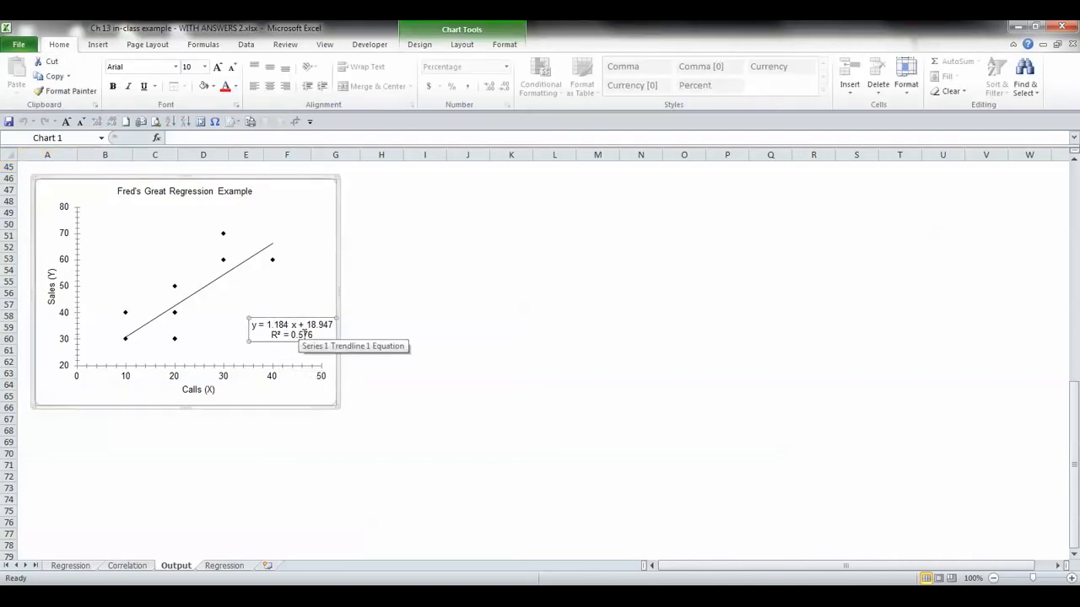
left_click(300, 335)
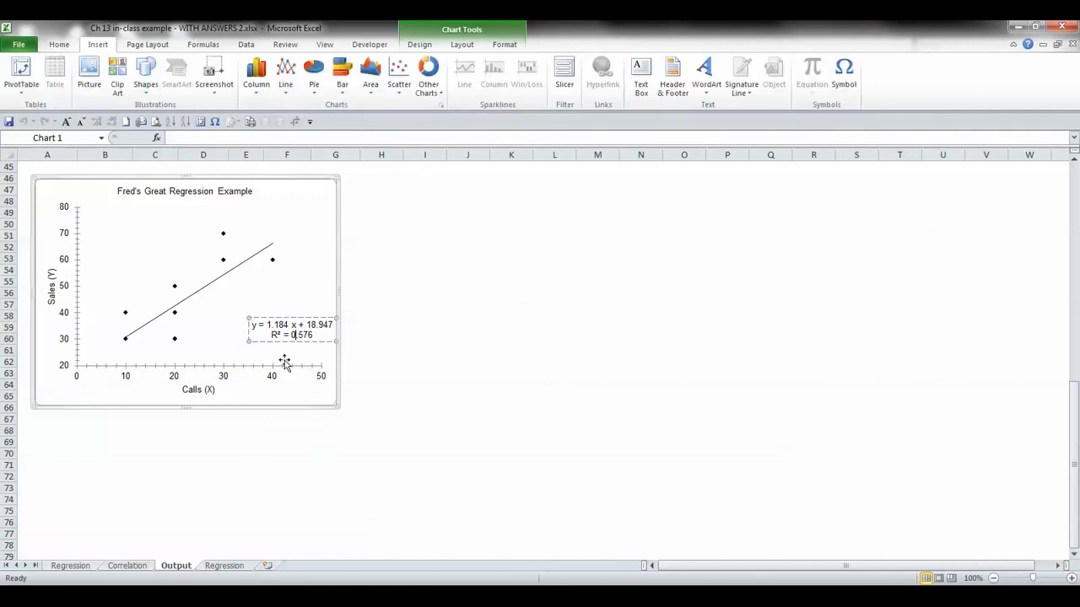
Step: On the Regression sheet with the hand calculations, insert a markers-only scatter chart of B1:C11 using the layout with trendline equation and R²
left_click(231, 569)
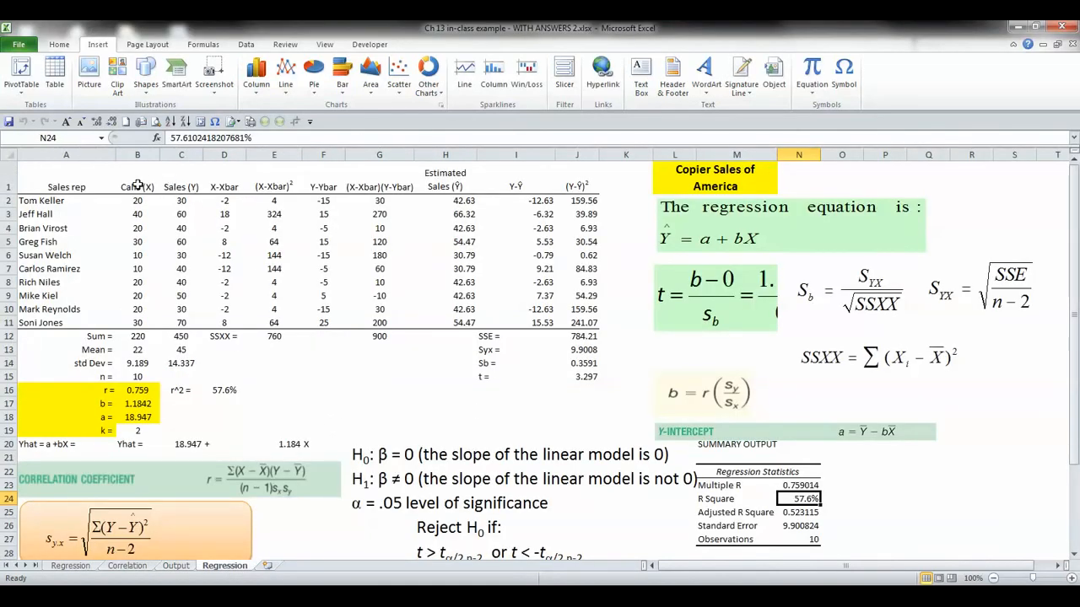
left_click_drag(131, 182, 180, 324)
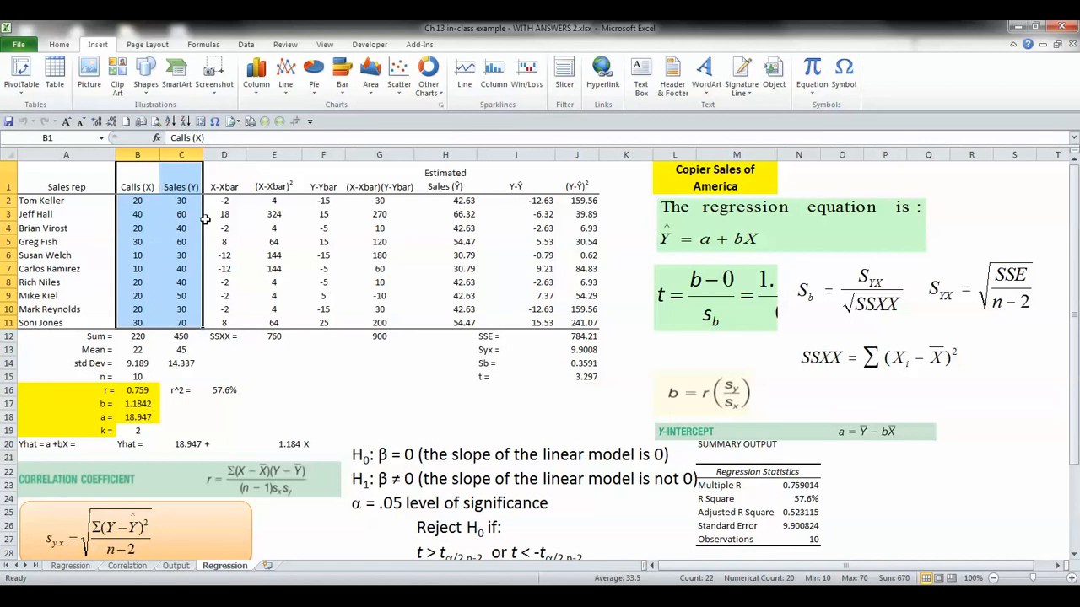
left_click(399, 76)
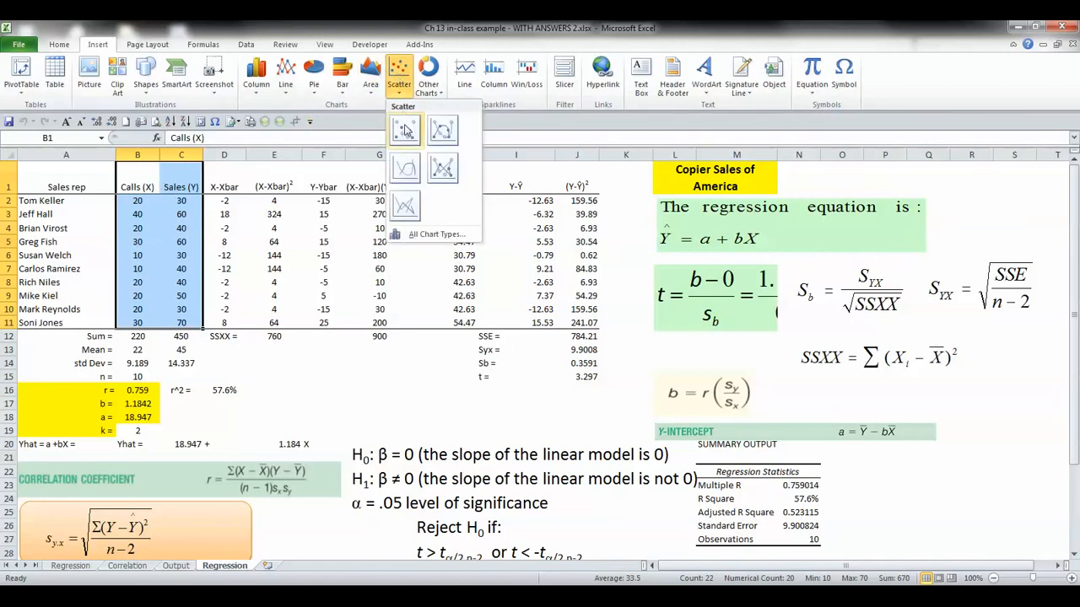
left_click(404, 132)
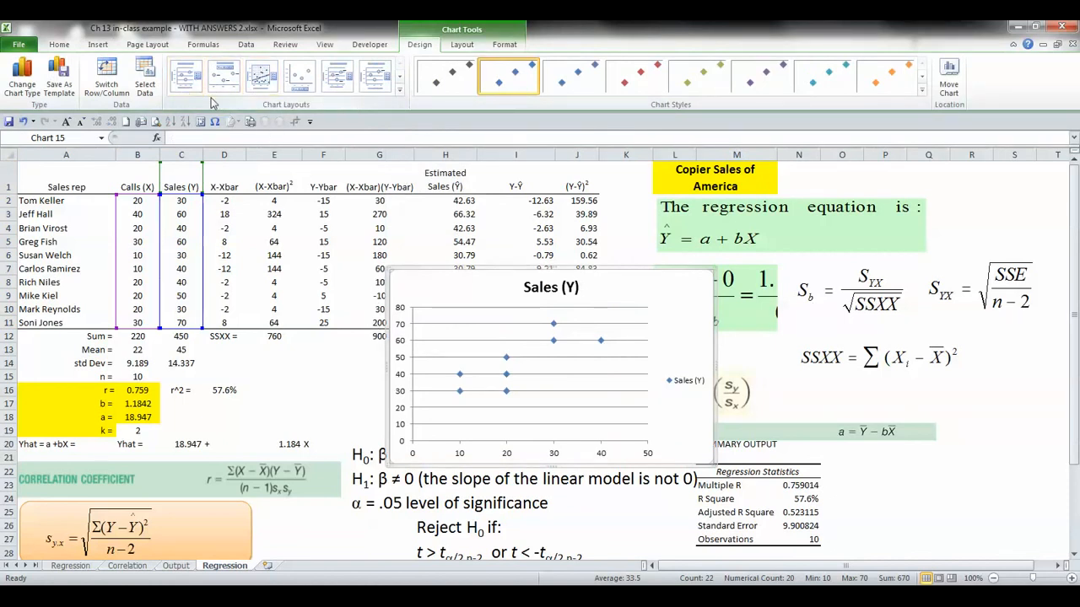
left_click(400, 95)
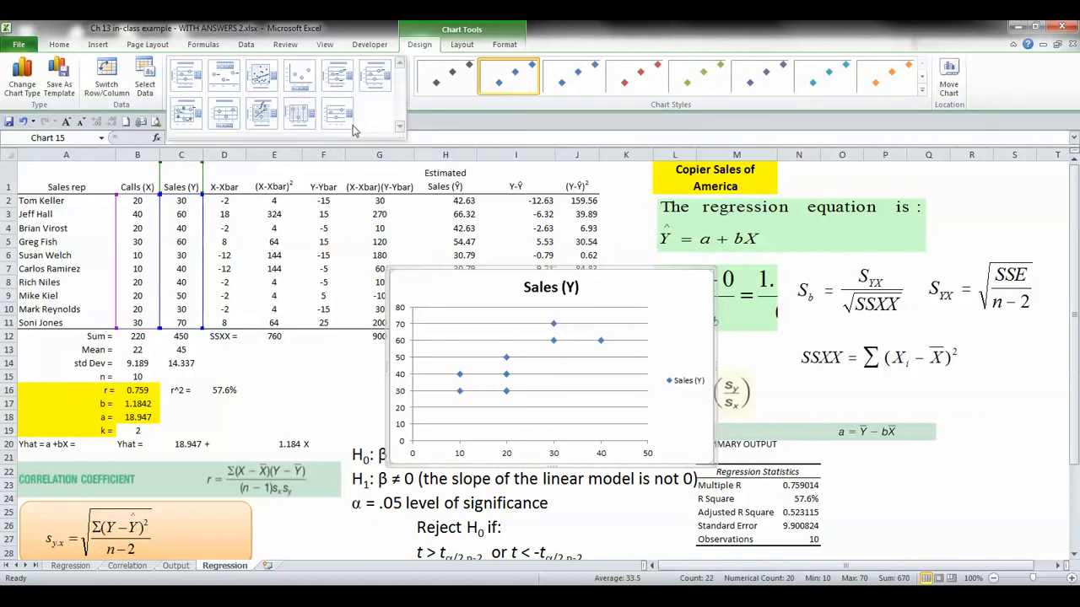
left_click(262, 114)
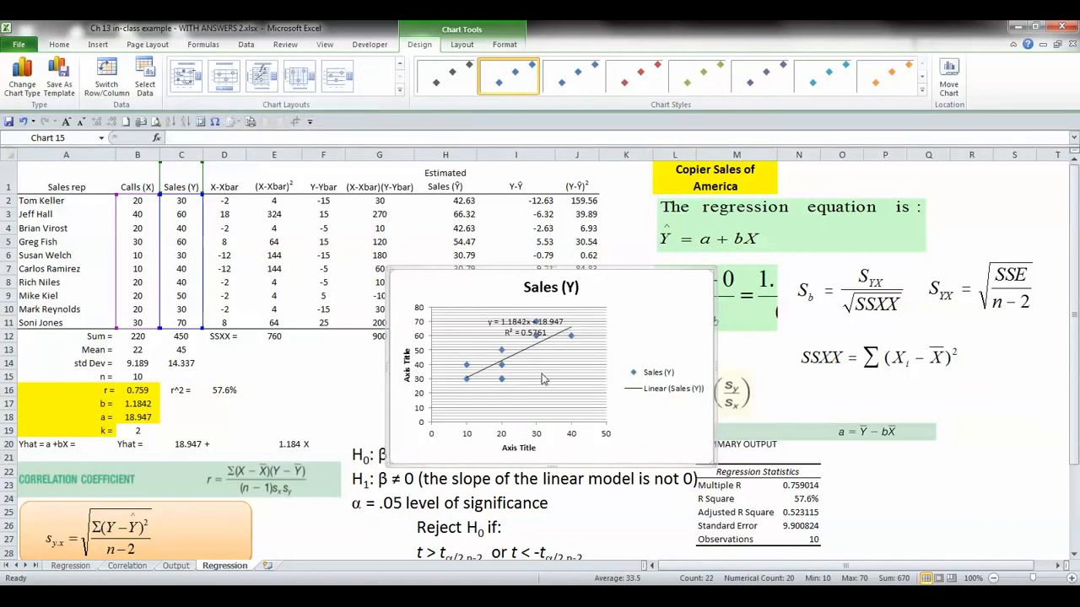
Step: Enlarge the new Sales (Y) scatter chart and compare it with the MegaStat scatterplot on the Output sheet
left_click_drag(392, 271, 300, 215)
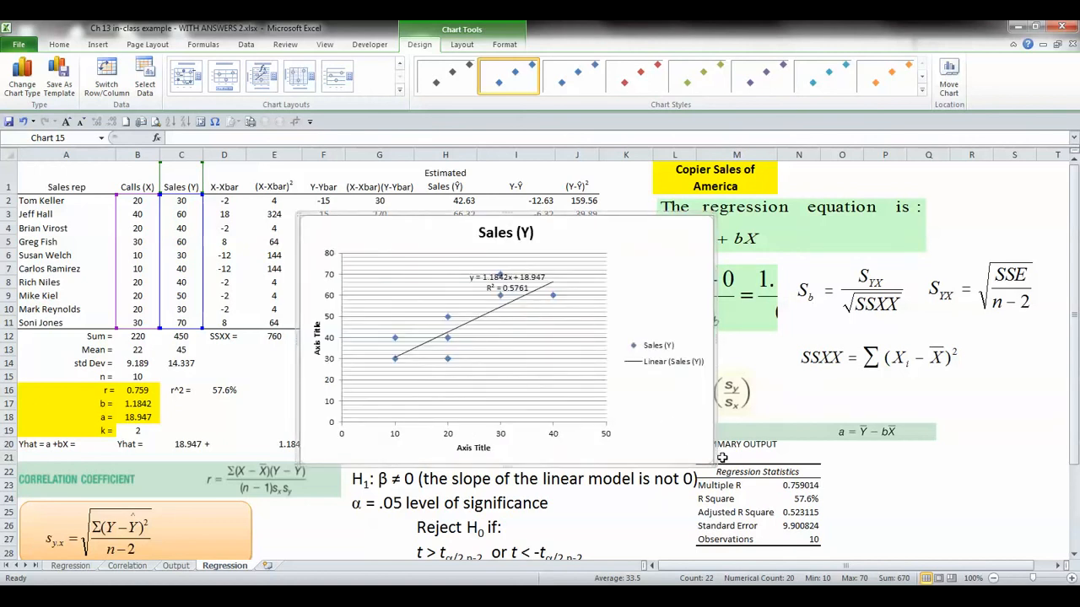
left_click_drag(711, 462, 740, 487)
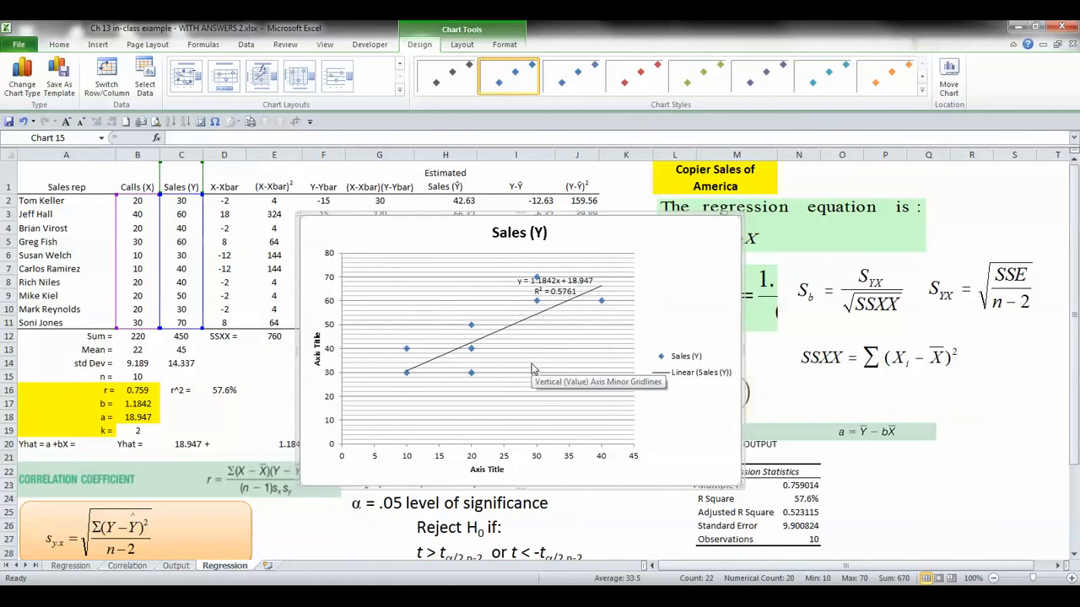
key("ctrl+Page_Up")
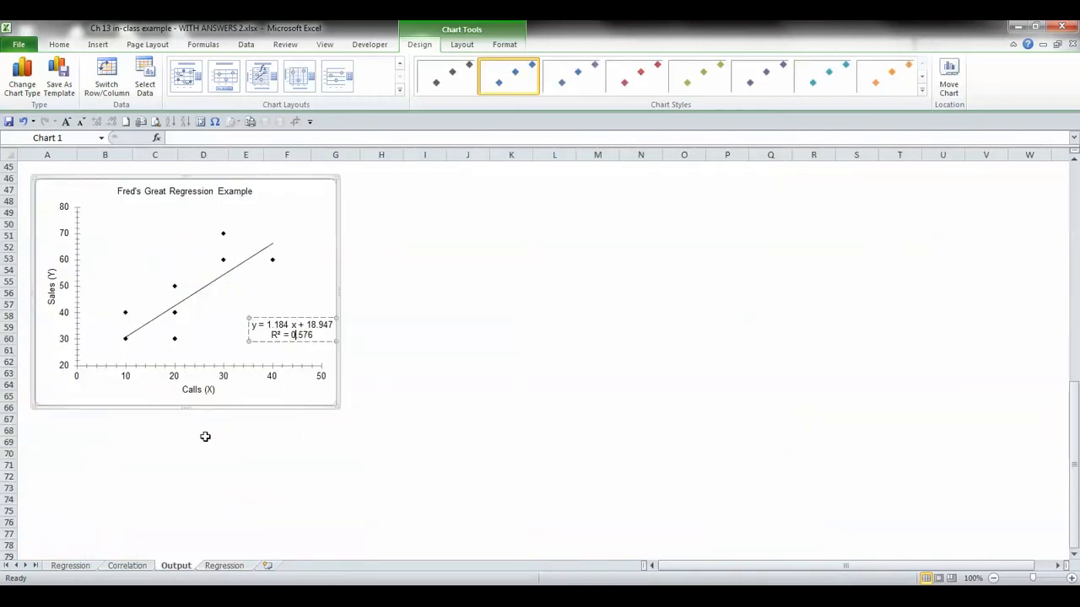
key("ctrl+Page_Down")
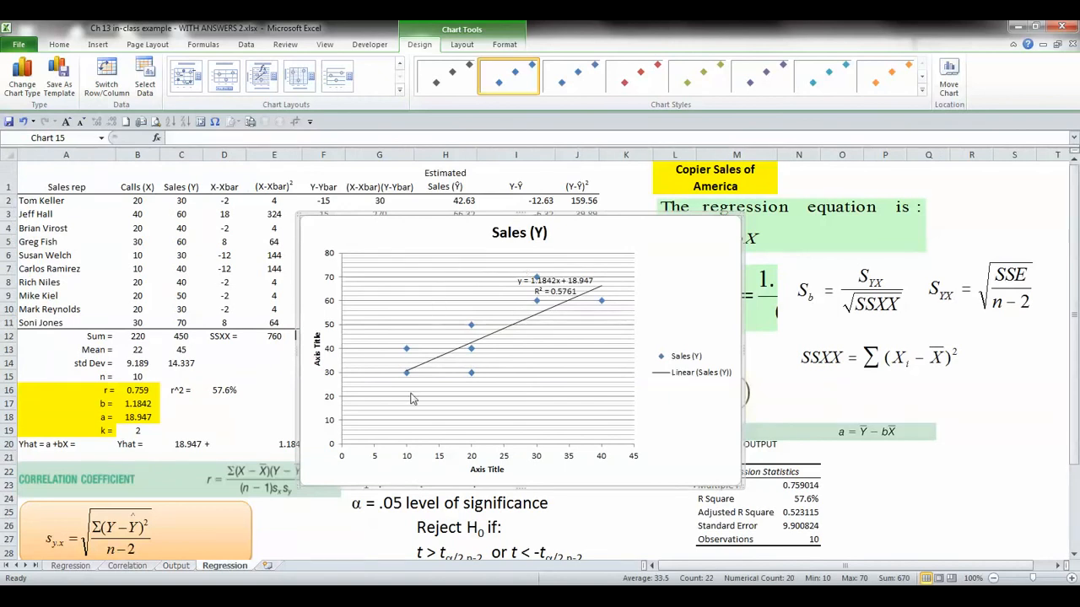